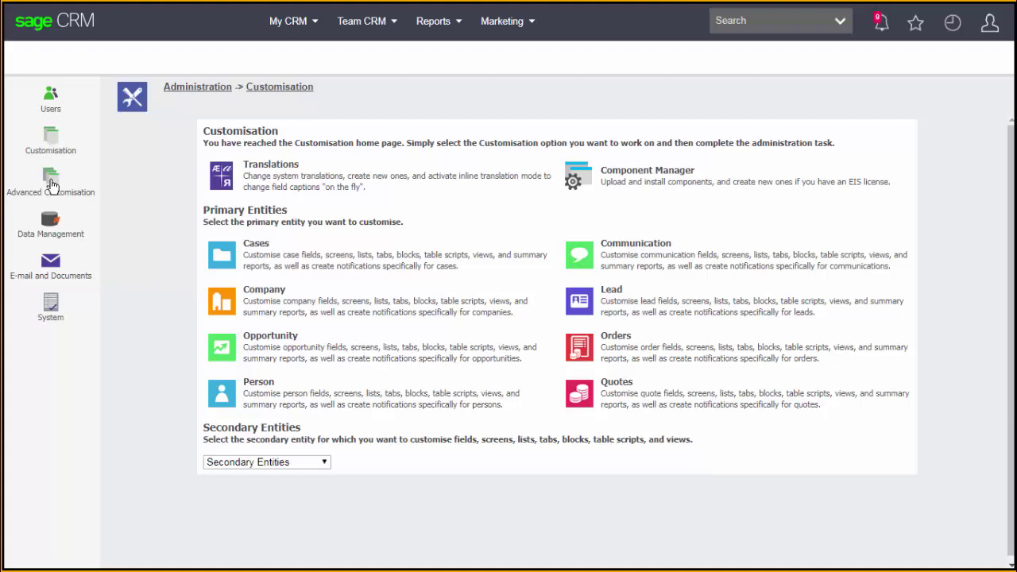
# Step: Open the Communication Reminder rule from the last page of the Advanced Customisation escalation rules and highlight its view name
pyautogui.click(51, 183)
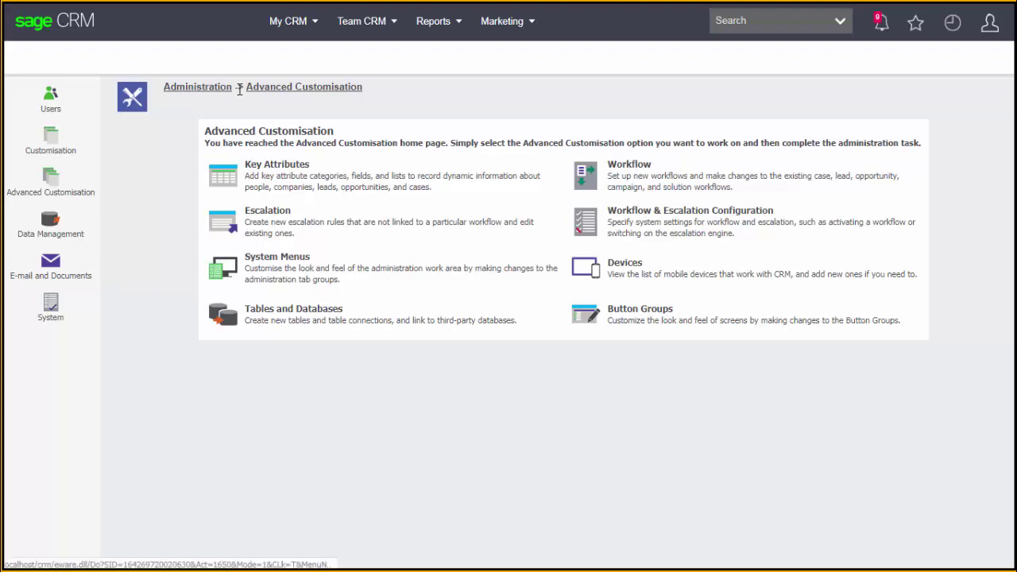
pyautogui.click(226, 230)
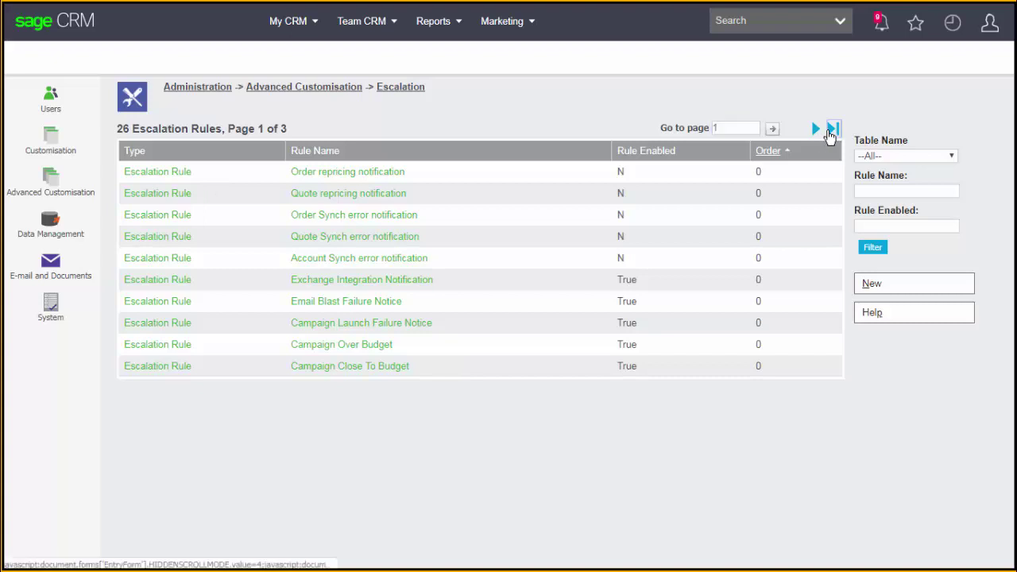
pyautogui.click(831, 135)
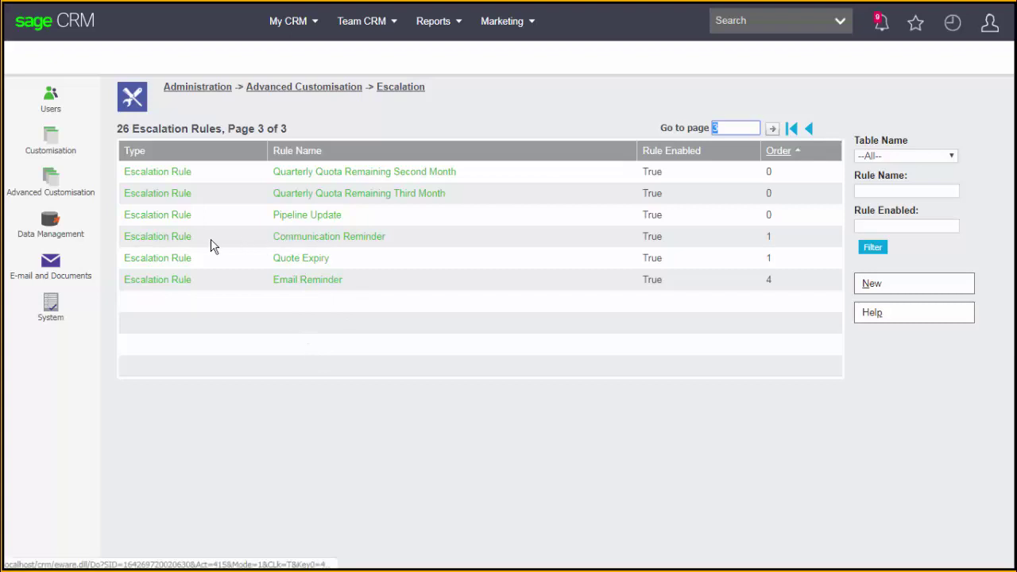
pyautogui.click(181, 237)
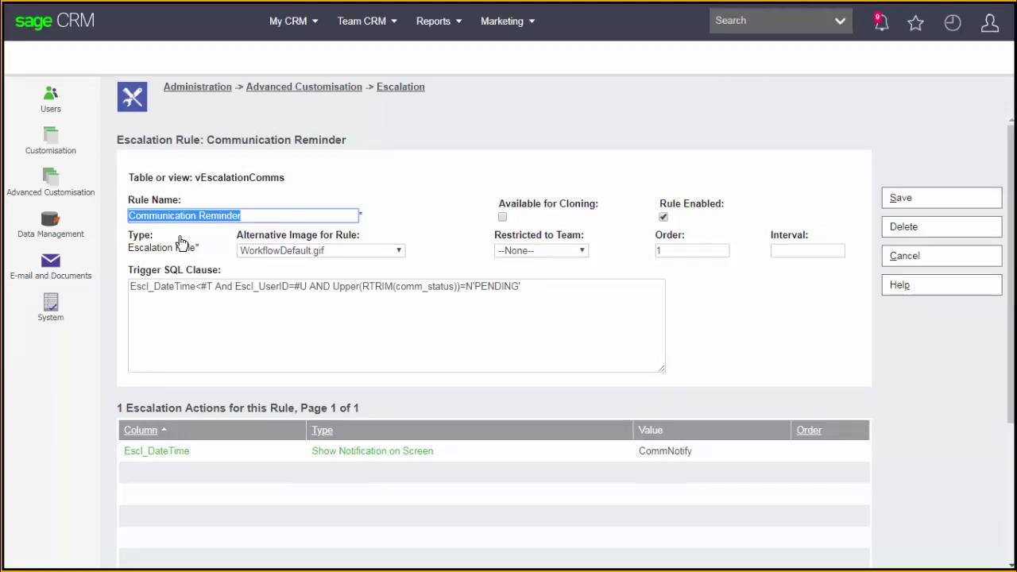
pyautogui.click(243, 179)
pyautogui.doubleClick(243, 179)
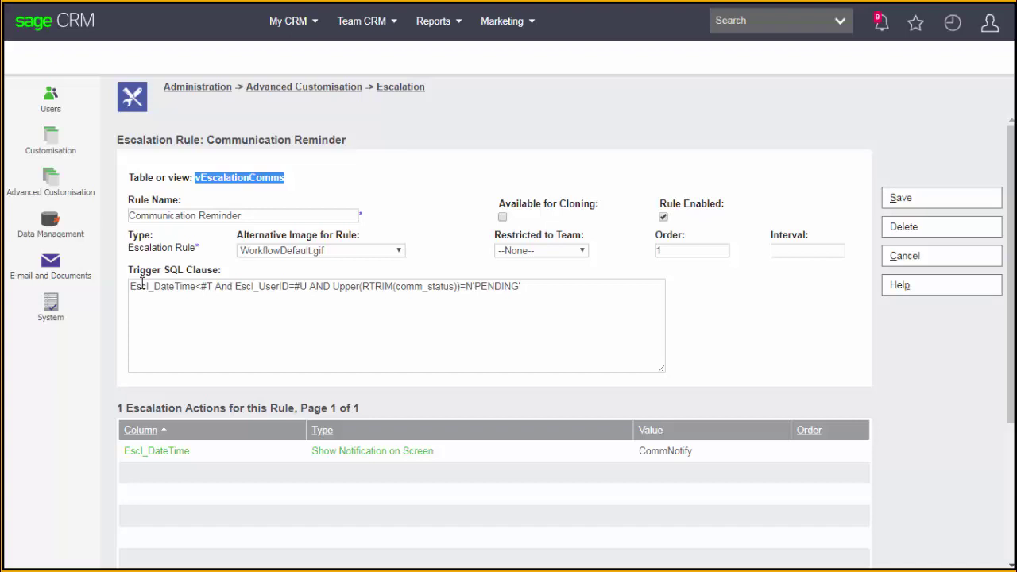
# Step: Switch to SQL Server Management Studio, view the workflowrules query results in SQLQuery1, and return to the escalation rule in Sage CRM
pyautogui.hotkey('alt', 'Tab')
pyautogui.hotkey('alt', 'Tab')
pyautogui.hotkey('alt', 'Tab')
pyautogui.hotkey('alt', 'Tab')
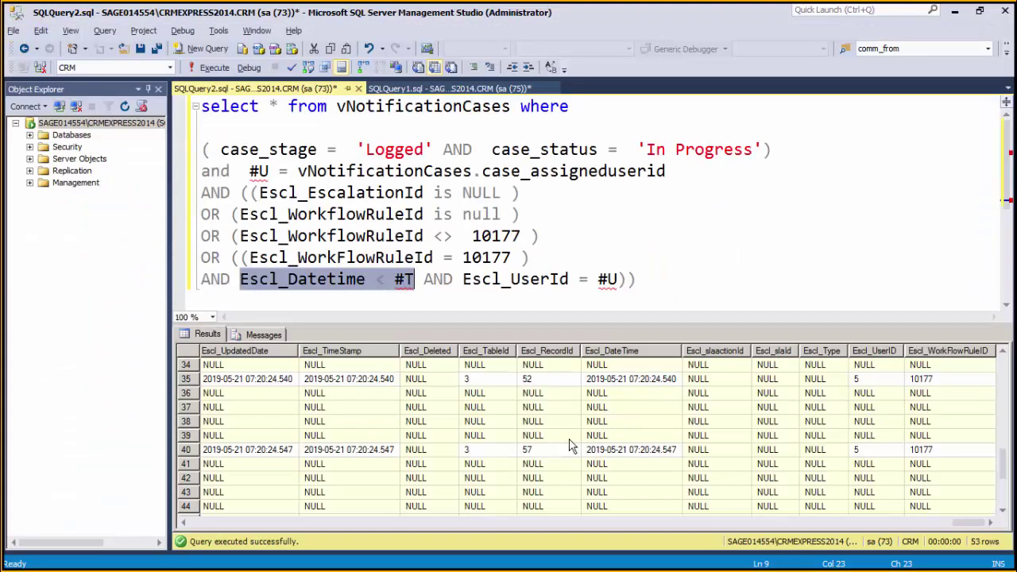
pyautogui.click(405, 90)
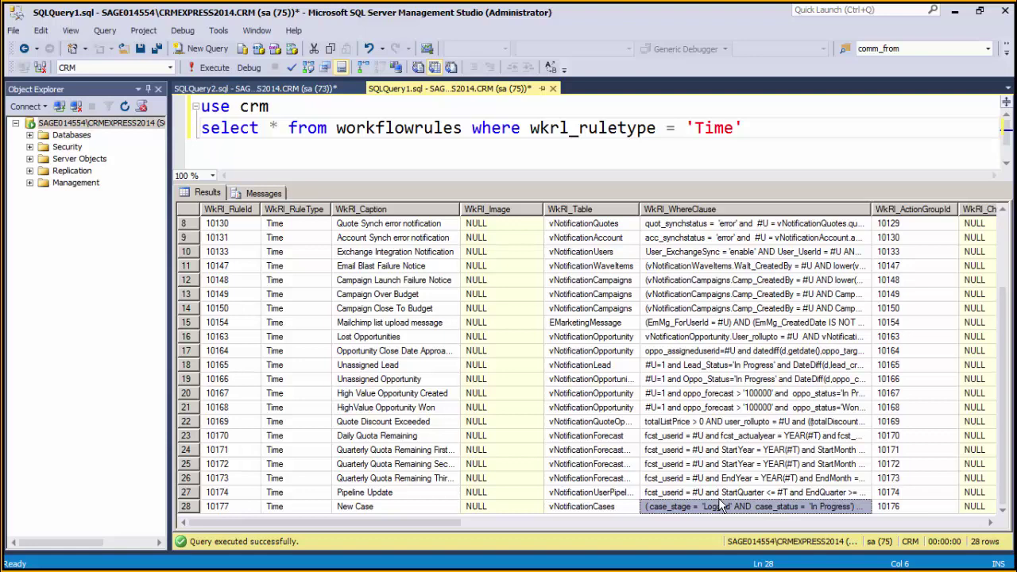
pyautogui.hotkey('alt', 'Tab')
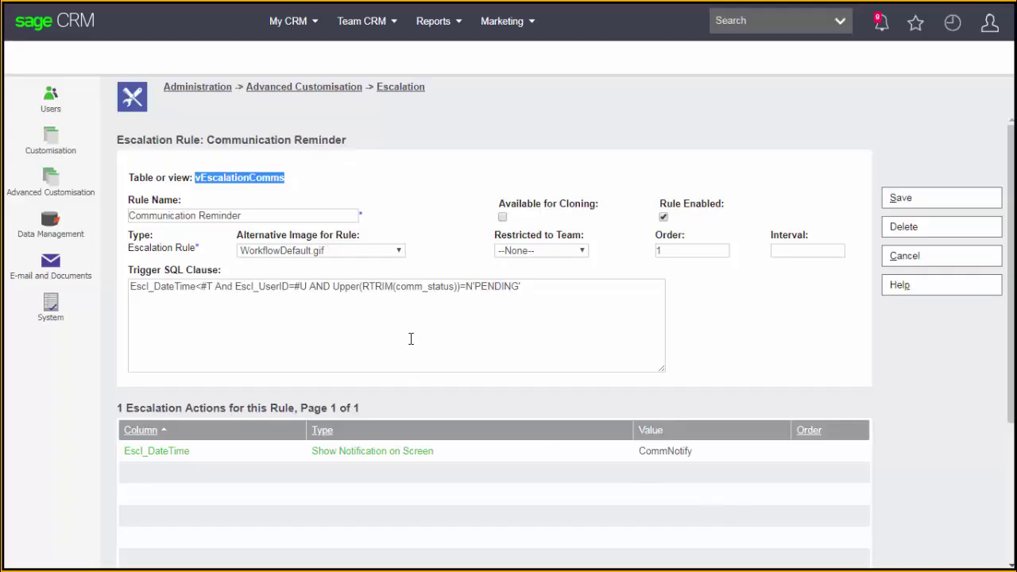
# Step: Examine the date, user and status conditions in the rule's trigger SQL clause, consulting the # Codes slide in PowerPoint for their meaning
pyautogui.click(411, 332)
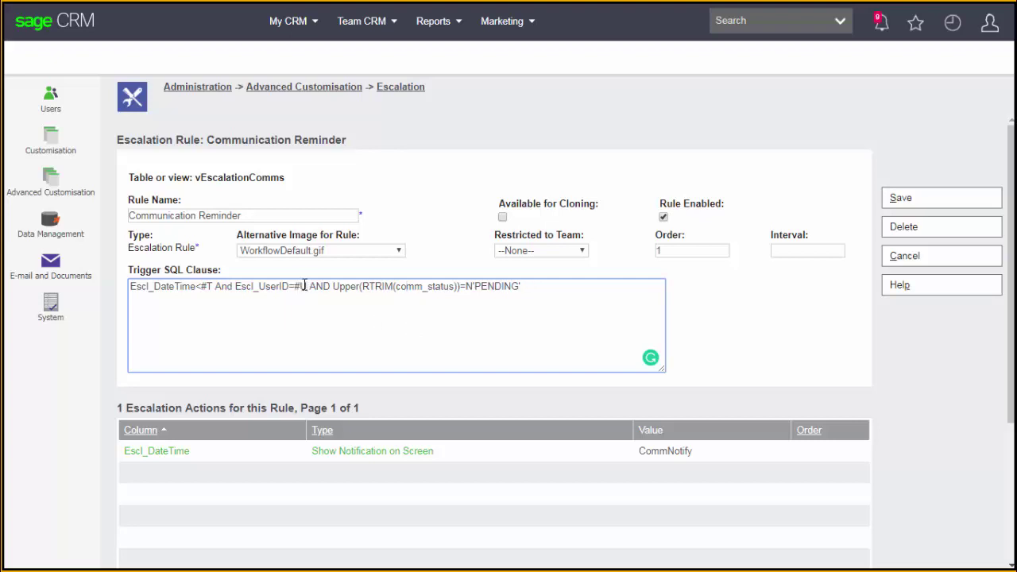
pyautogui.moveTo(214, 291); pyautogui.dragTo(109, 286)
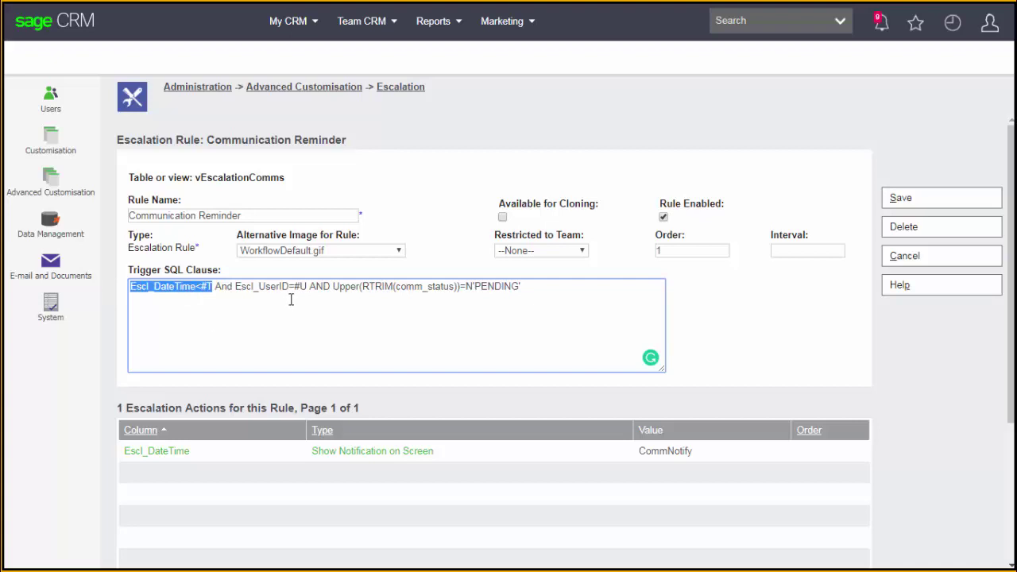
pyautogui.moveTo(307, 288); pyautogui.dragTo(235, 294)
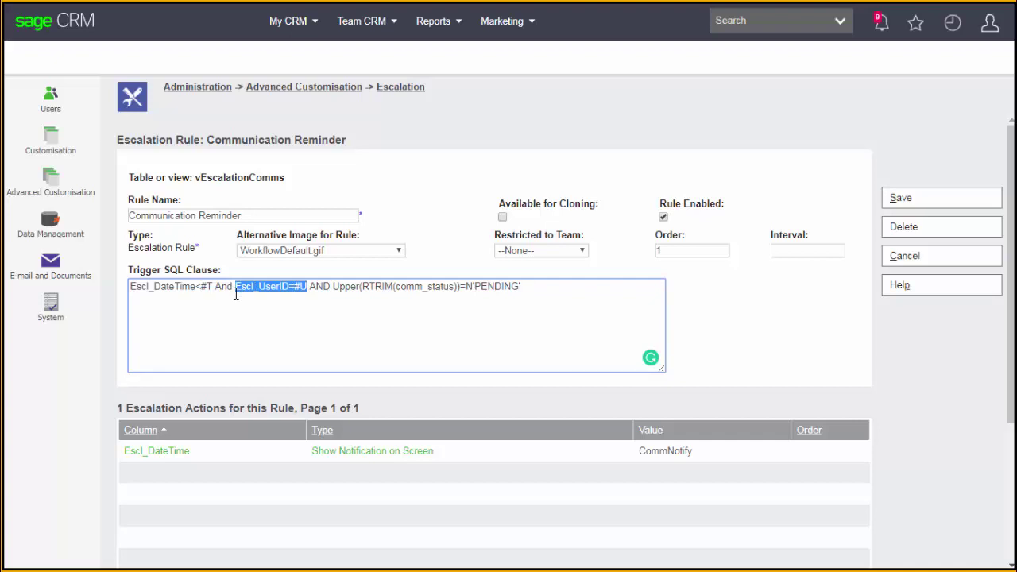
pyautogui.hotkey('alt', 'Tab')
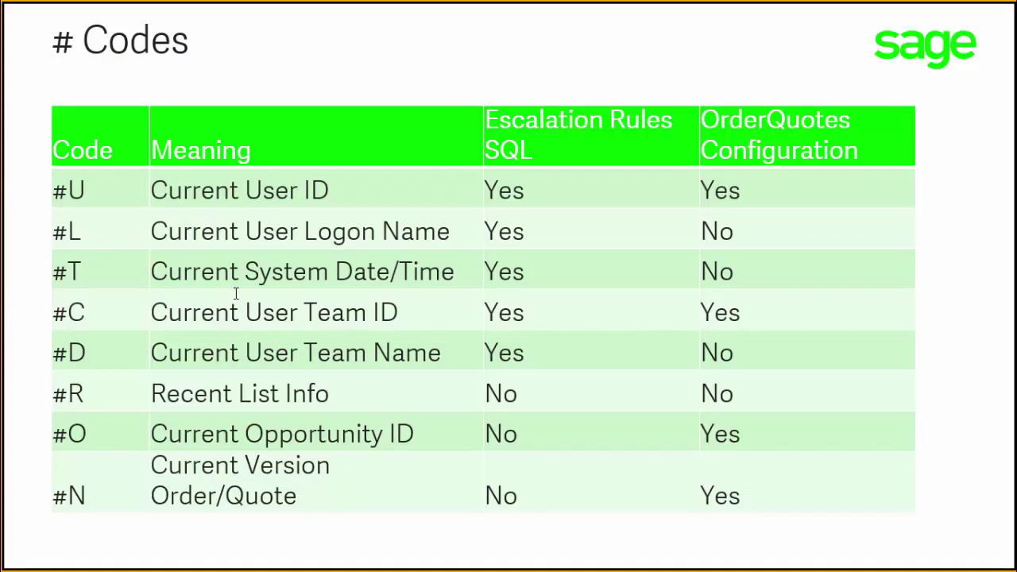
pyautogui.hotkey('alt', 'Tab')
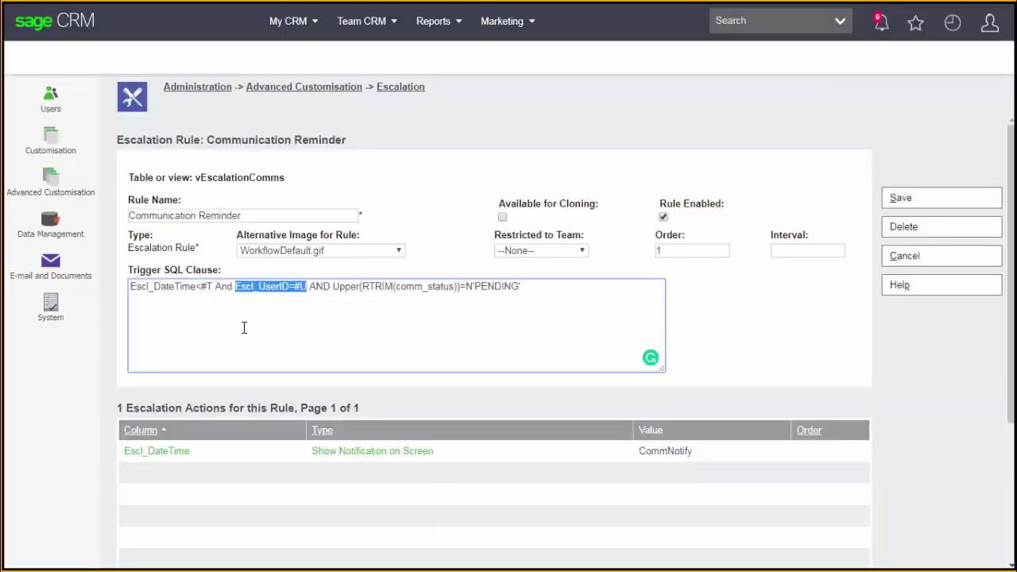
pyautogui.click(244, 327)
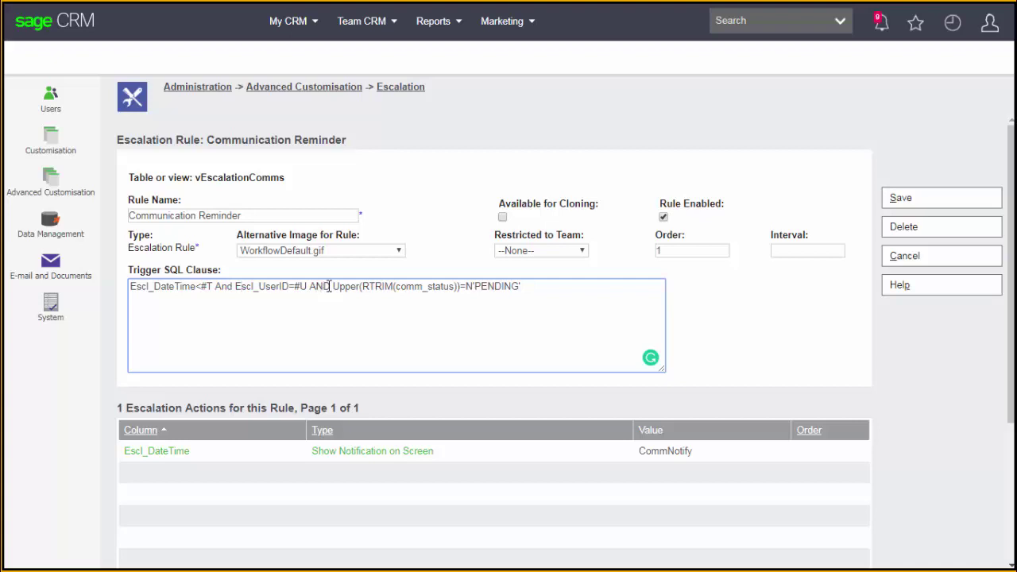
pyautogui.moveTo(330, 286); pyautogui.dragTo(545, 281)
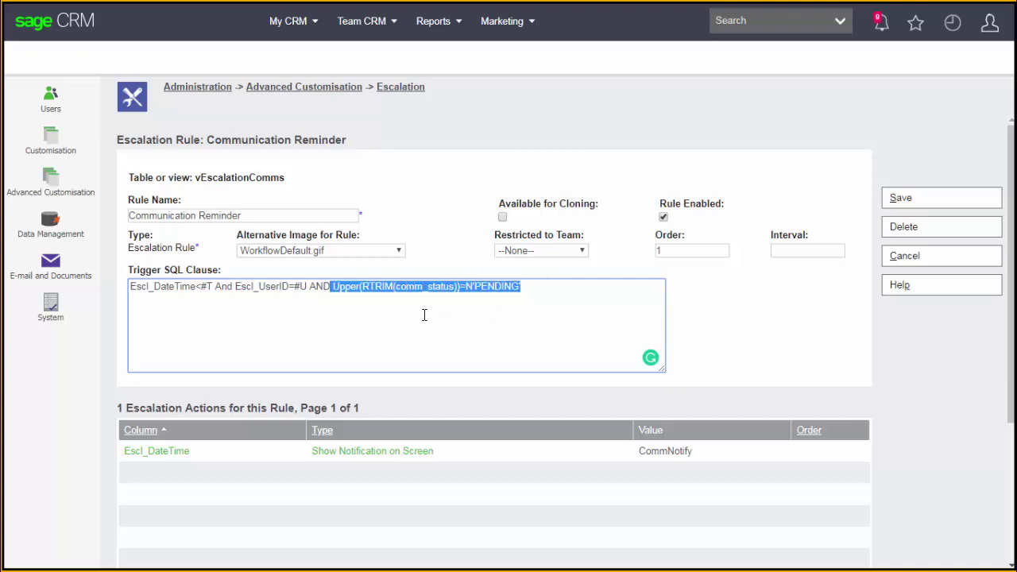
pyautogui.click(236, 325)
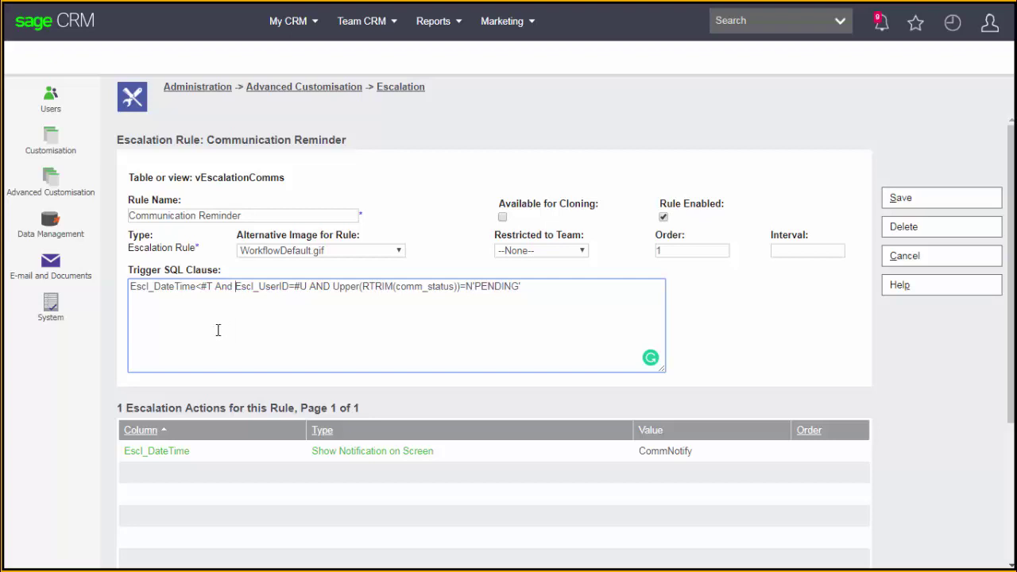
# Step: Inspect the rule's Escl_DateTime on-screen notification action and its message, and return to the escalation rules list without saving
pyautogui.click(160, 457)
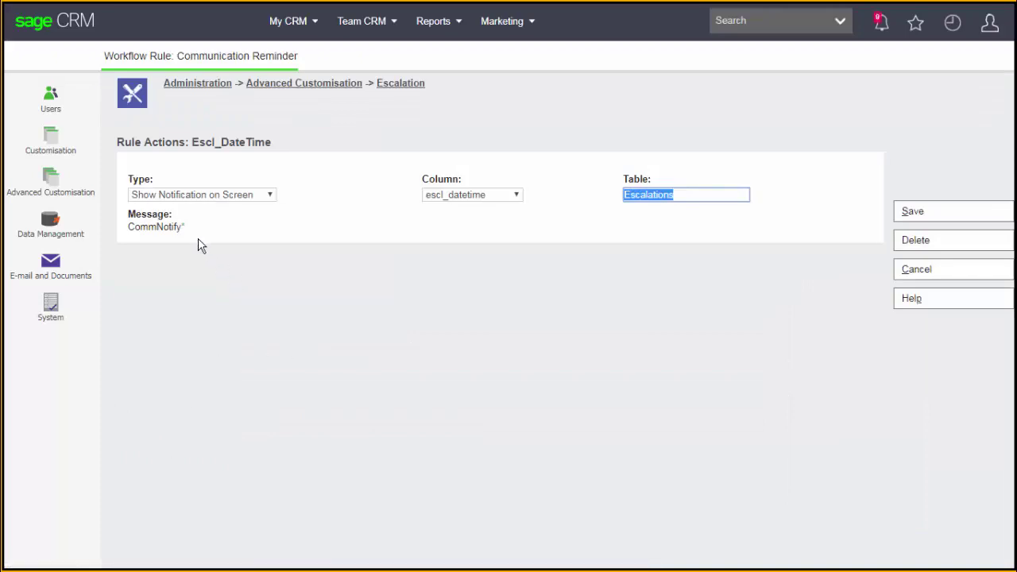
pyautogui.moveTo(186, 228); pyautogui.dragTo(127, 226)
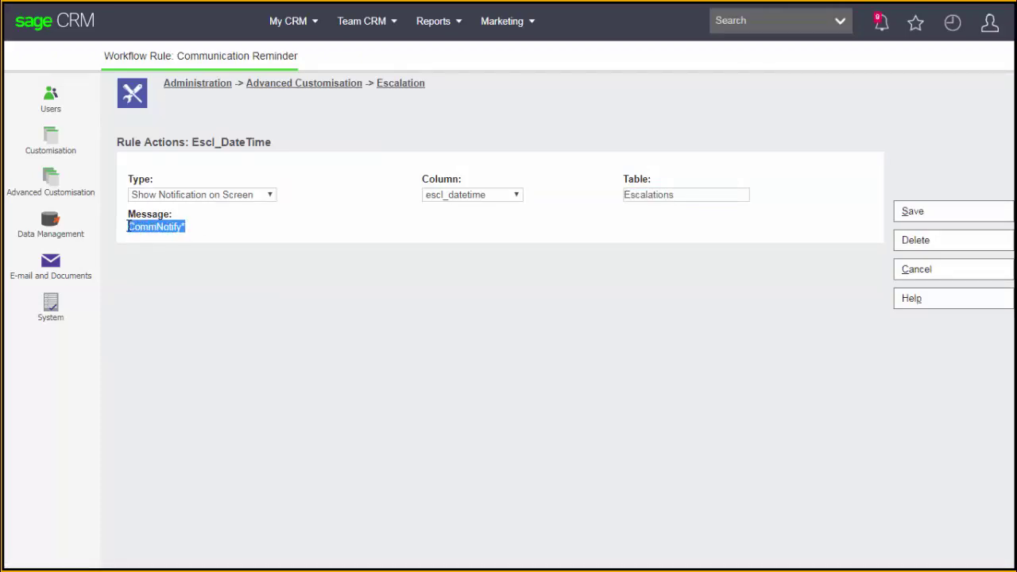
pyautogui.click(185, 171)
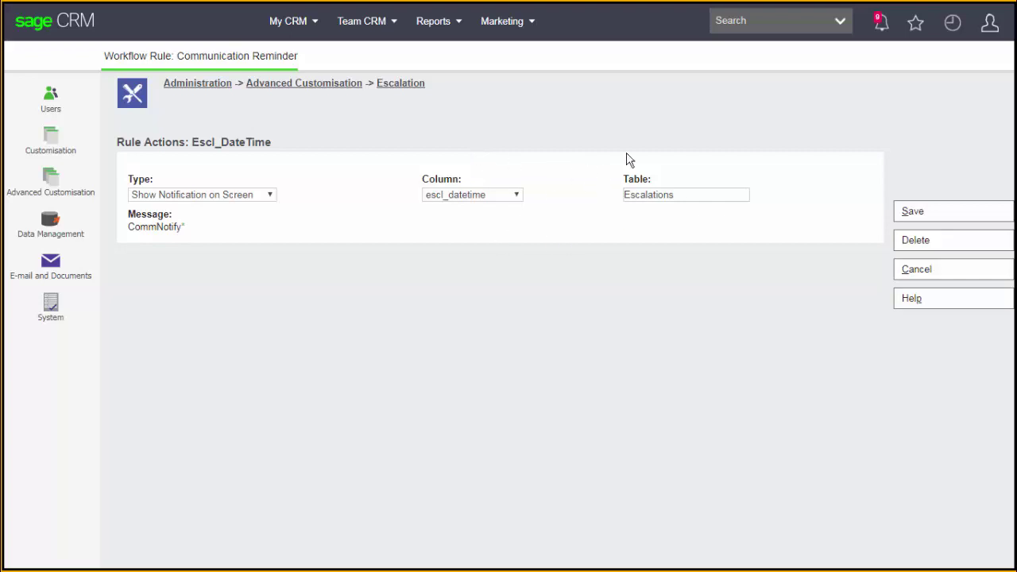
pyautogui.click(911, 275)
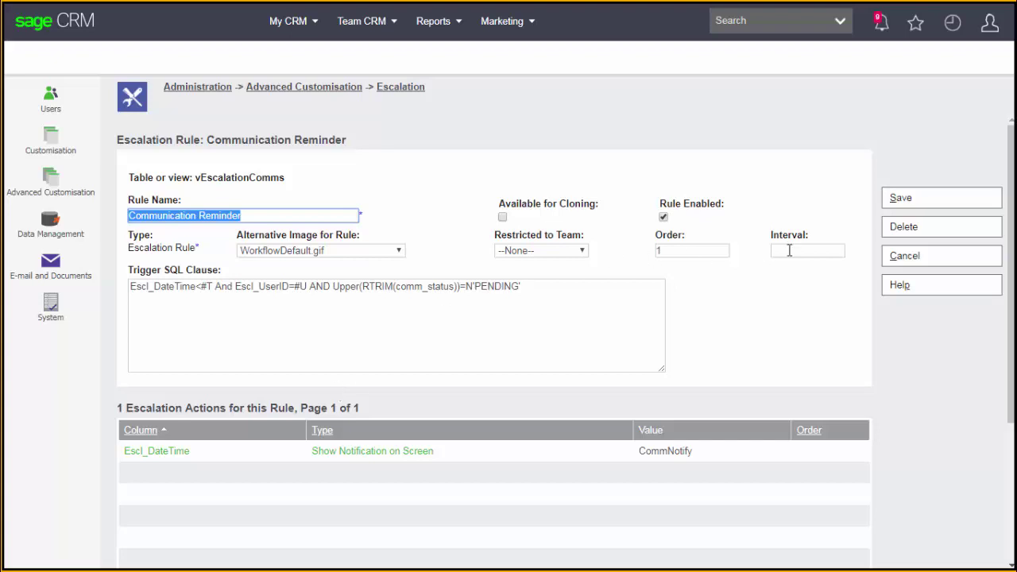
pyautogui.click(914, 264)
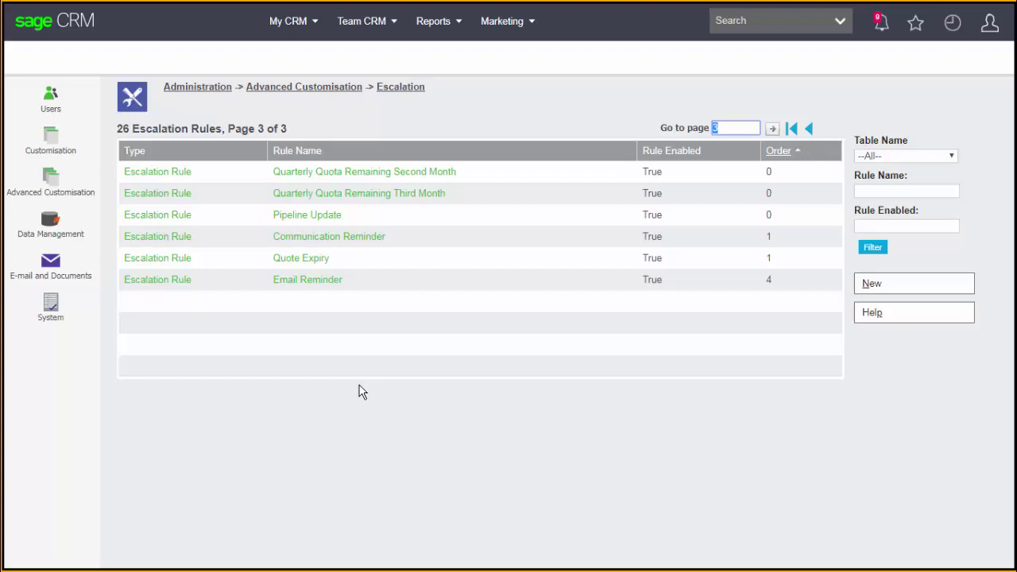
# Step: Switch to SQL Server Management Studio, rewrite the SQLQuery2 statement as "select * from cases" and execute it
pyautogui.hotkey('alt', 'Tab')
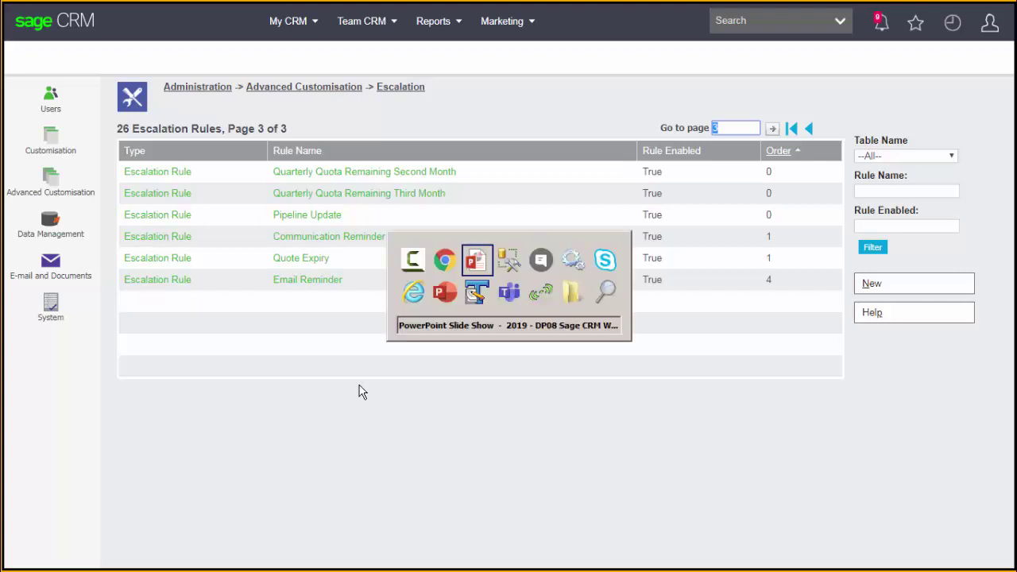
pyautogui.hotkey('alt', 'Tab')
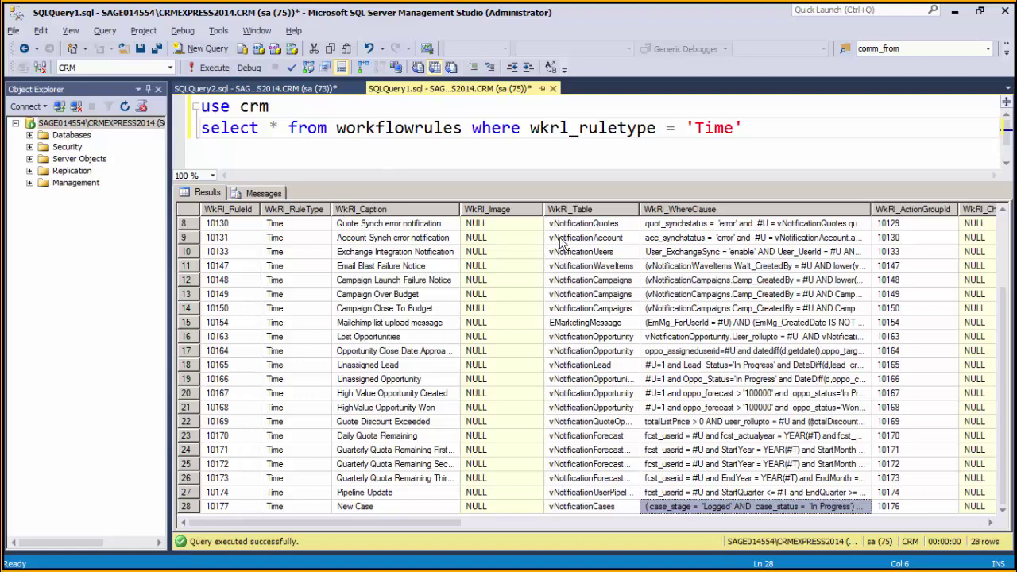
pyautogui.click(255, 89)
pyautogui.moveTo(337, 106); pyautogui.dragTo(513, 109)
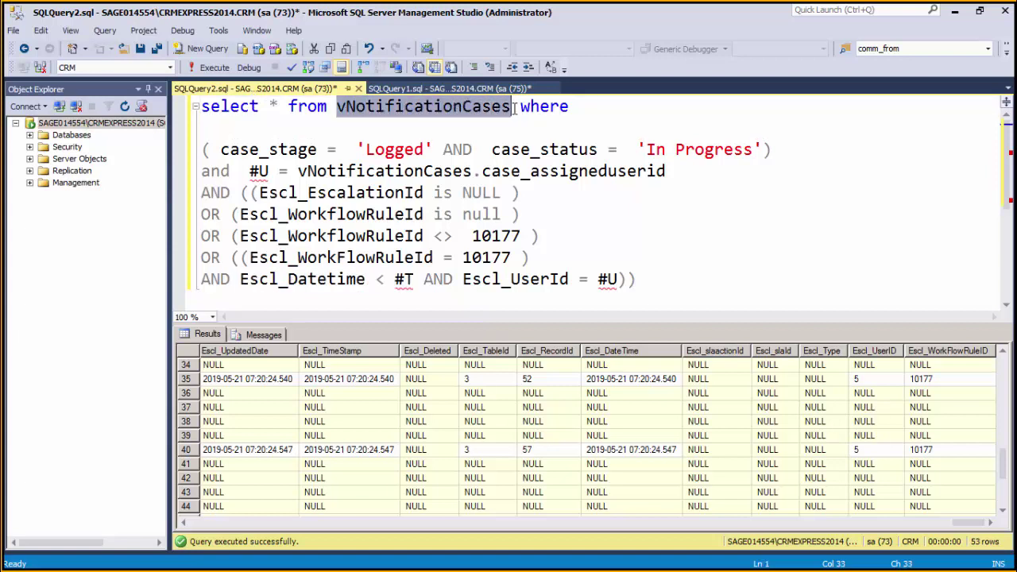
pyautogui.click(454, 129)
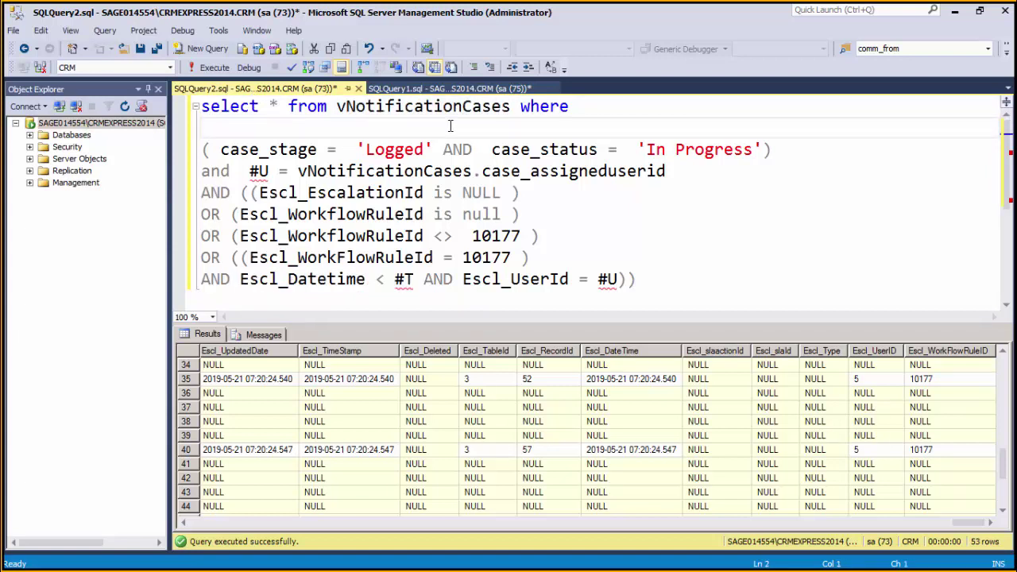
pyautogui.hotkey('ctrl', 'Left')
pyautogui.hotkey('ctrl', 'Left')
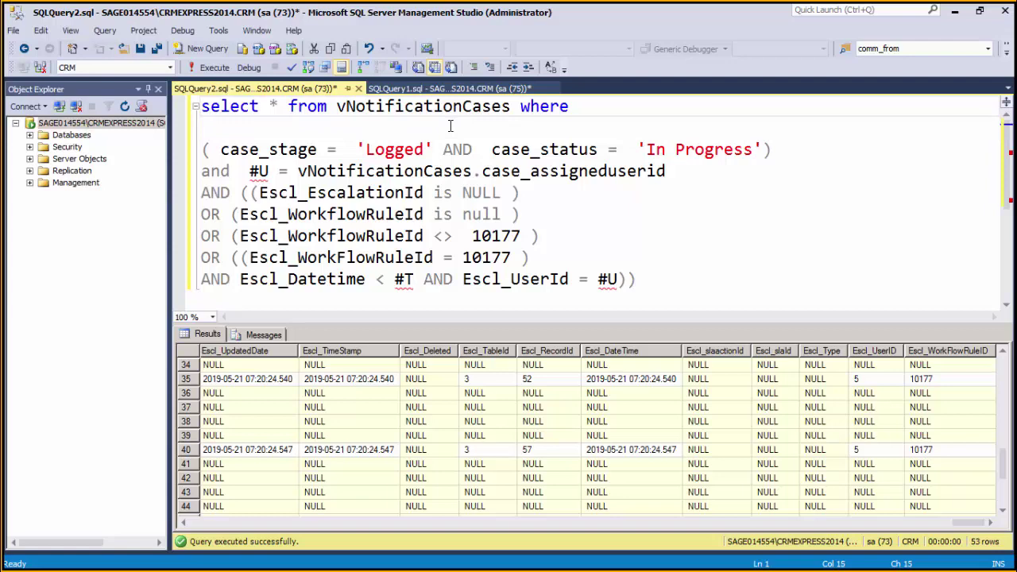
pyautogui.hotkey('shift', 'Down')
pyautogui.hotkey('shift', 'Down')
pyautogui.hotkey('shift', 'Down')
pyautogui.hotkey('shift', 'Down')
pyautogui.hotkey('shift', 'Down')
pyautogui.hotkey('shift', 'Down')
pyautogui.hotkey('shift', 'Down')
pyautogui.hotkey('shift', 'Down')
pyautogui.hotkey('shift', 'End')
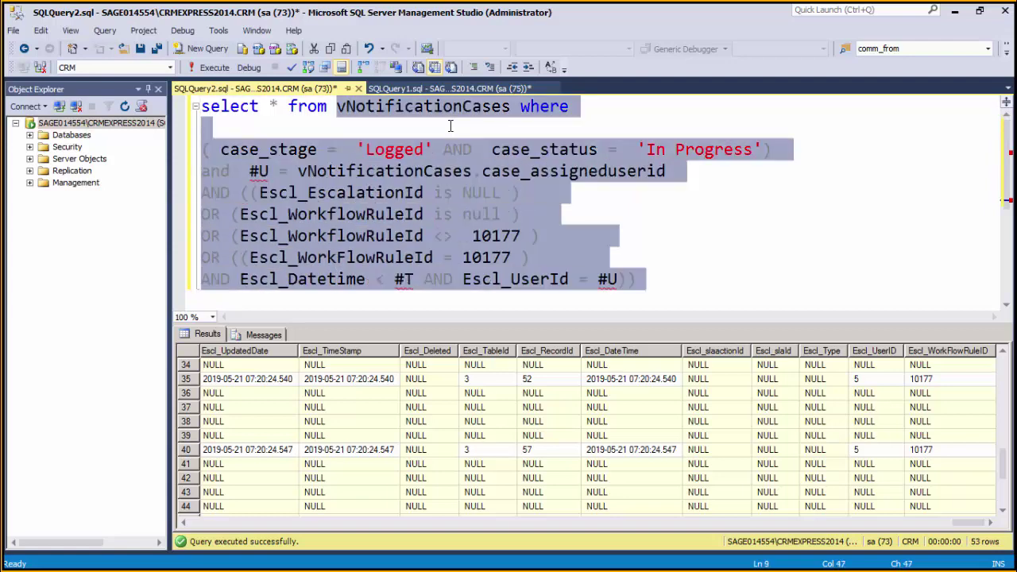
pyautogui.press('Delete')
pyautogui.write('cases')
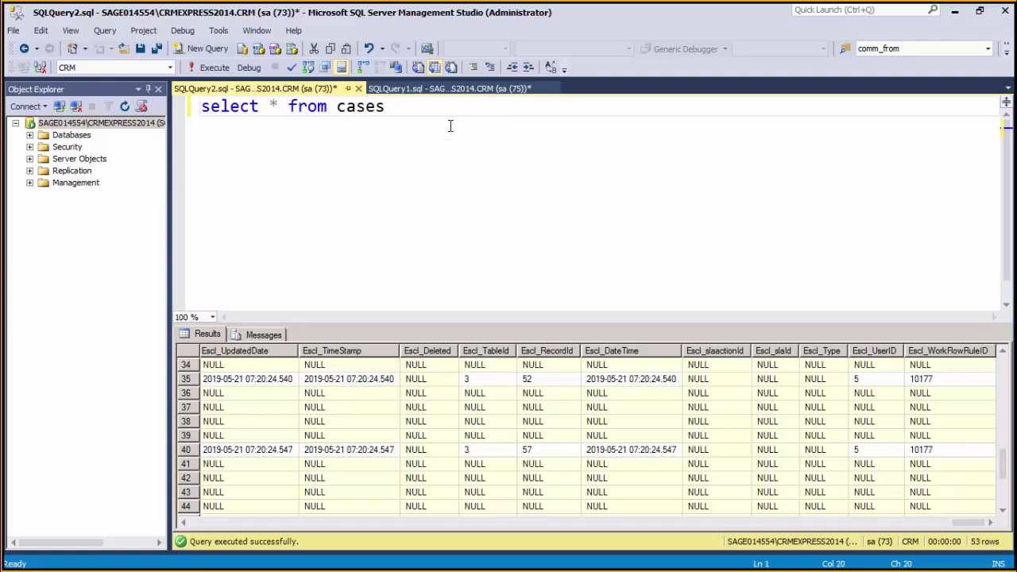
pyautogui.press('F5')
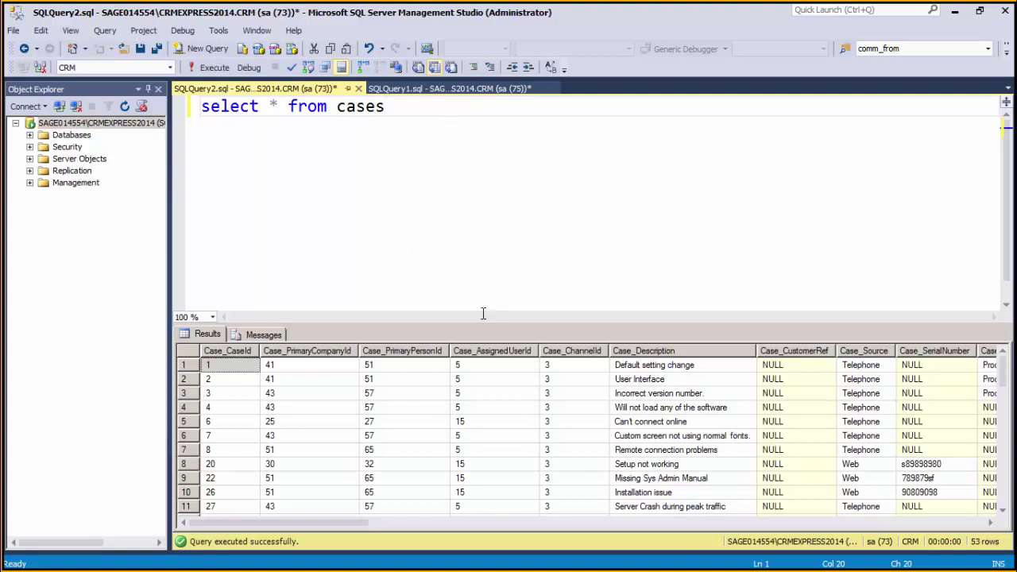
# Step: Examine the columns of the cases query results across the first row, as far as Case_NotifyTime
pyautogui.click(398, 368)
pyautogui.press('Right')
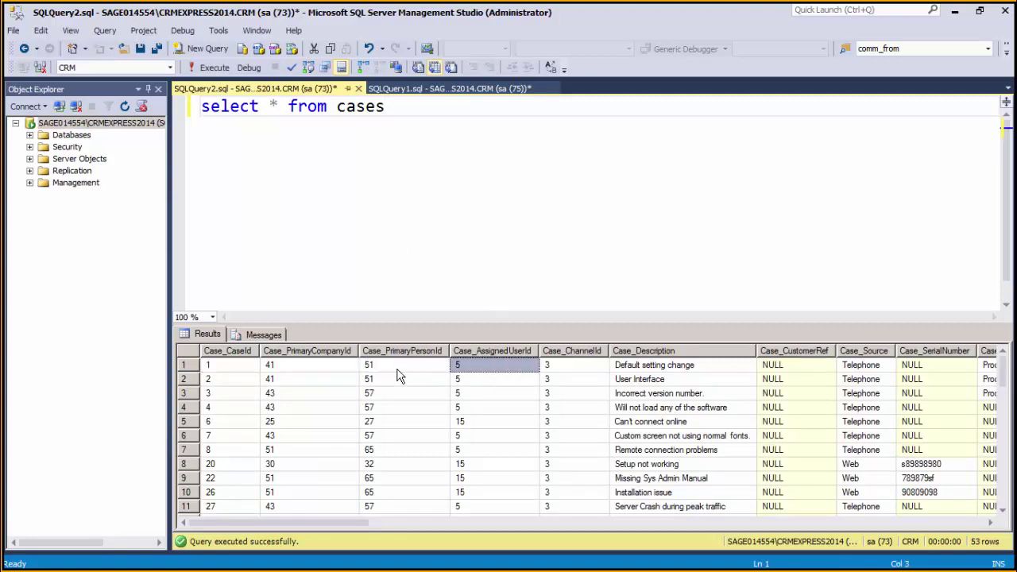
pyautogui.press('Right')
pyautogui.press('Right')
pyautogui.press('Right')
pyautogui.press('Right')
pyautogui.press('Right')
pyautogui.press('Right')
pyautogui.press('Right')
pyautogui.press('Right')
pyautogui.press('Right')
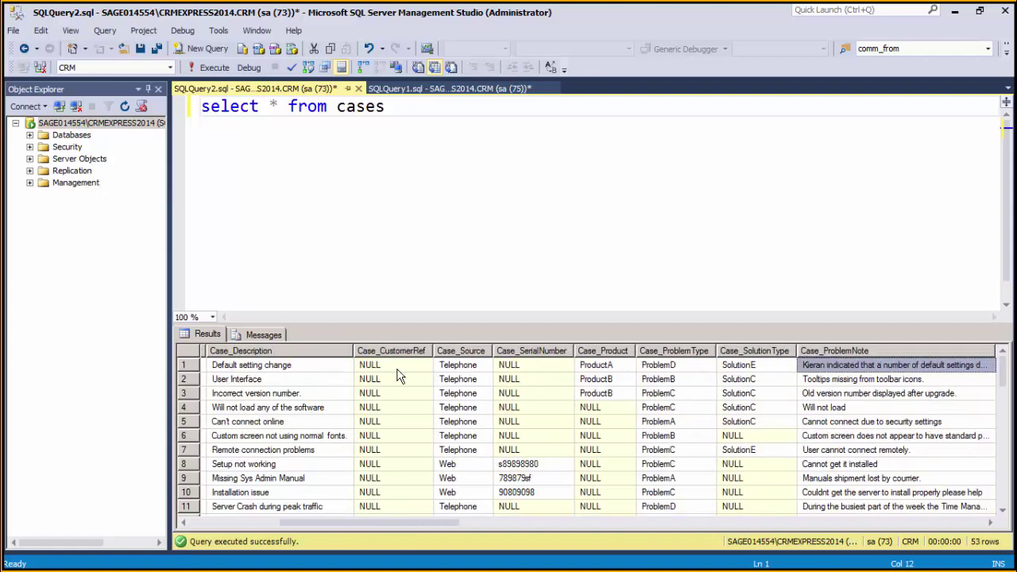
pyautogui.press('Right')
pyautogui.press('Right')
pyautogui.press('Right')
pyautogui.press('Right')
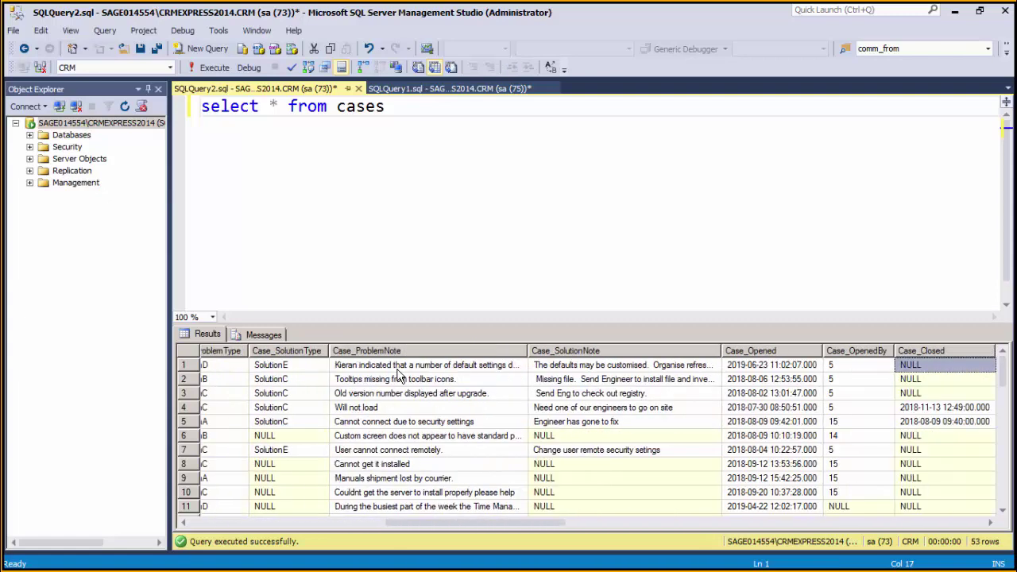
pyautogui.press('Right')
pyautogui.press('Right')
pyautogui.press('Right')
pyautogui.press('Right')
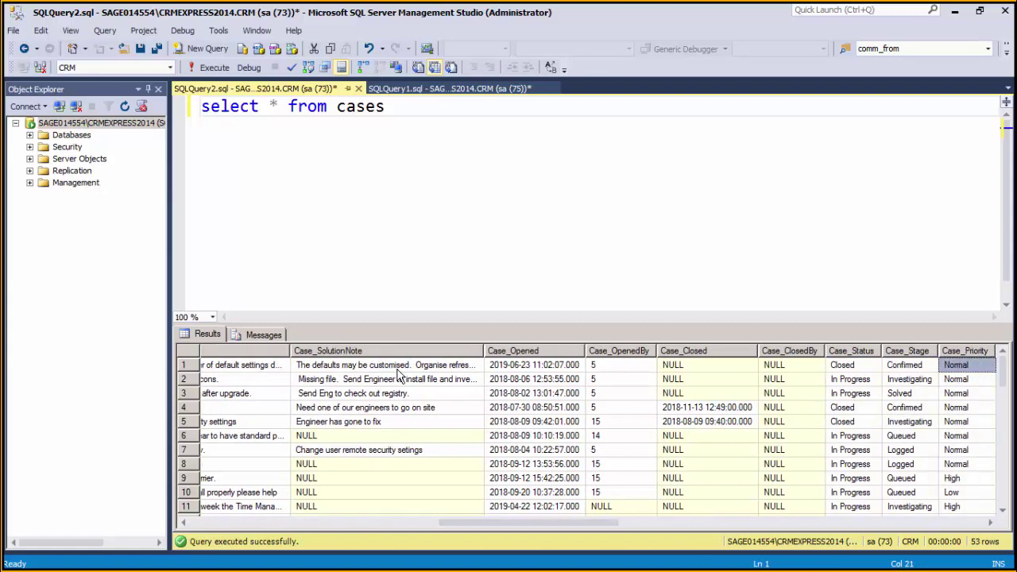
pyautogui.press('Right')
pyautogui.press('Right')
pyautogui.press('Right')
pyautogui.press('Right')
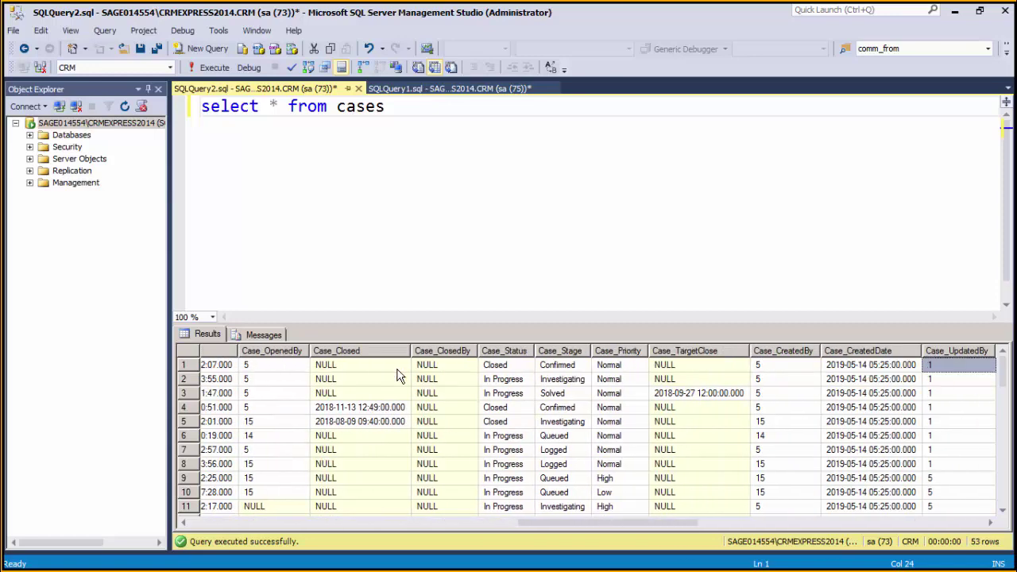
pyautogui.press('Right')
pyautogui.press('Right')
pyautogui.press('Right')
pyautogui.press('Right')
pyautogui.press('Right')
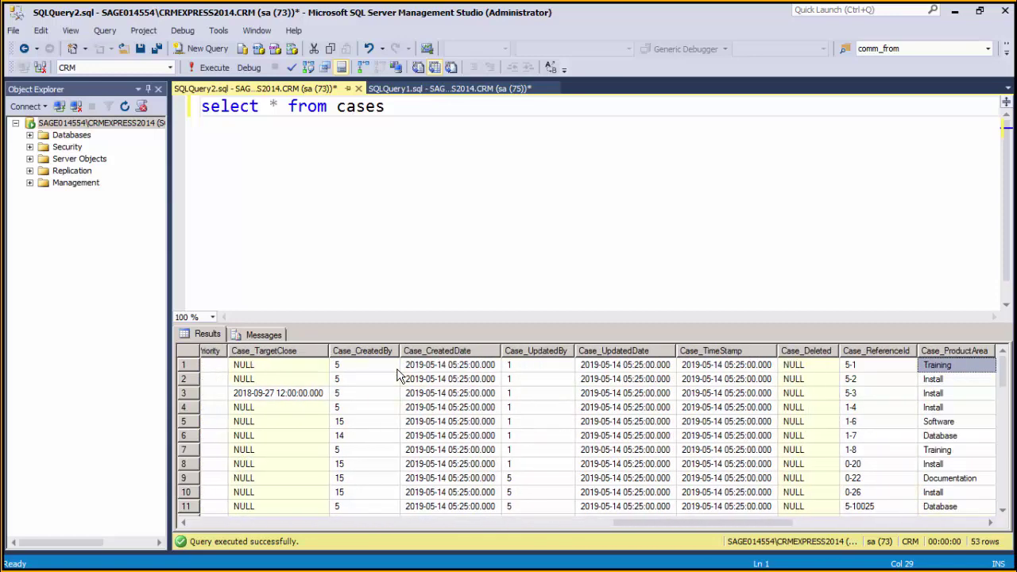
pyautogui.press('Right')
pyautogui.press('Right')
pyautogui.press('Right')
pyautogui.press('Right')
pyautogui.press('Right')
pyautogui.press('Right')
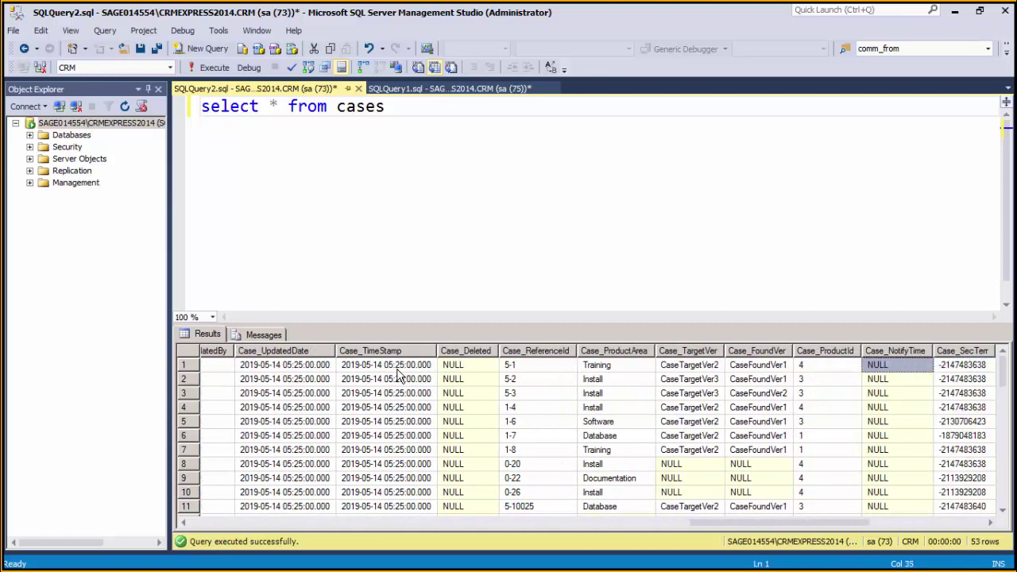
# Step: Change the query to "select Case_NotifyTime, * from cases", execute it and inspect the Case_NotifyTime column's values
pyautogui.click(268, 109)
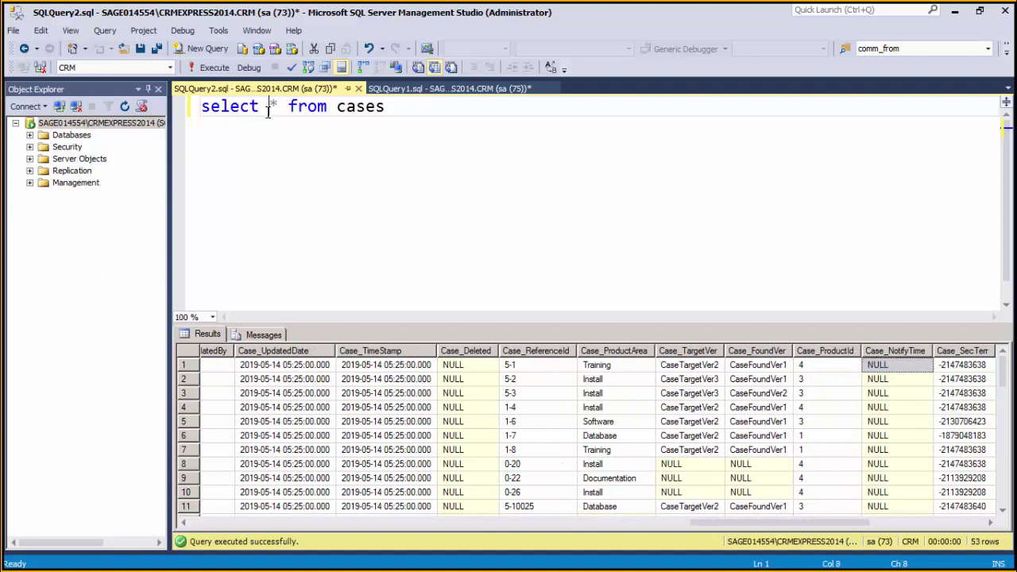
pyautogui.write('n')
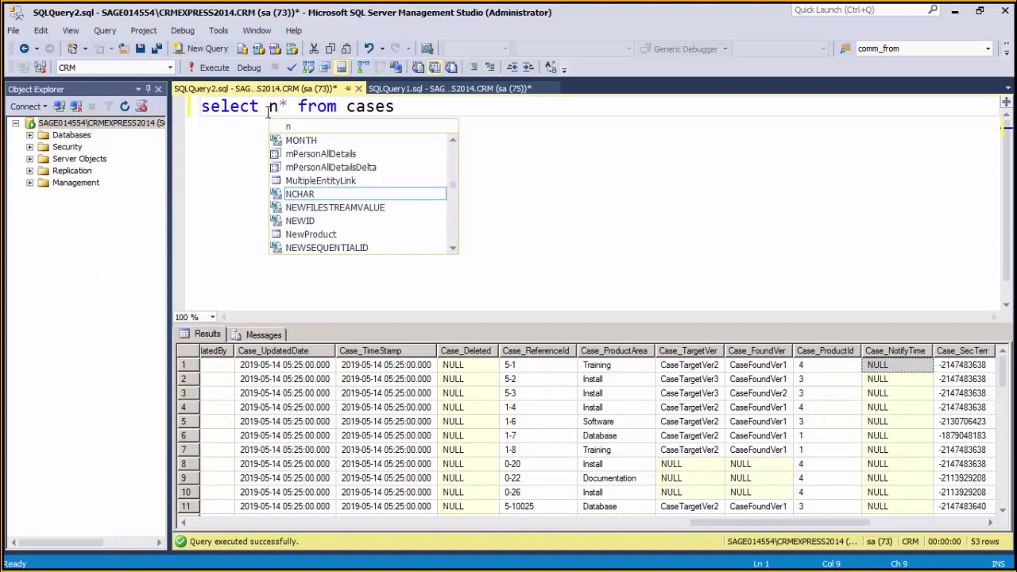
pyautogui.press('BackSpace')
pyautogui.write('case_')
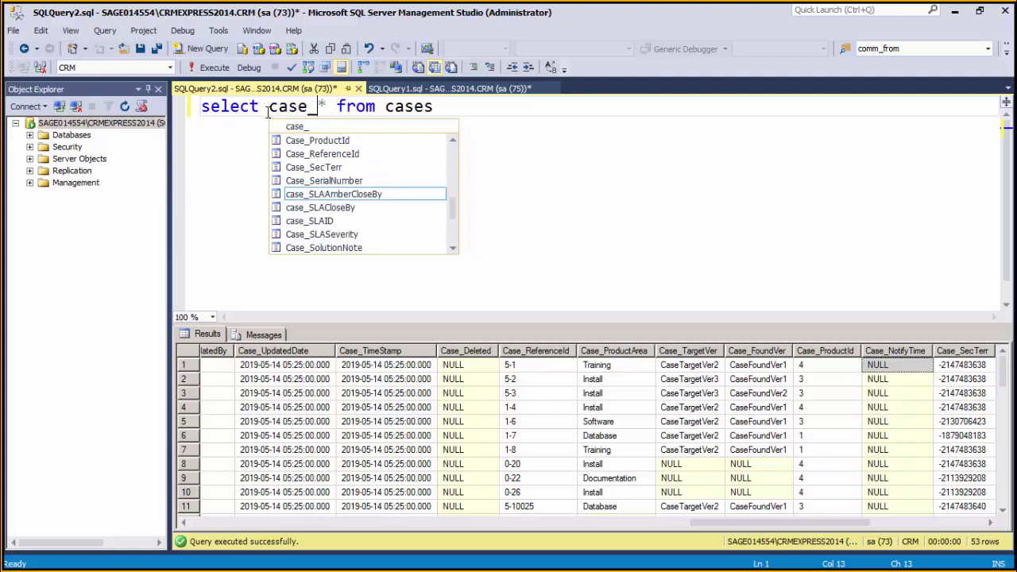
pyautogui.write('no')
pyautogui.press('Tab')
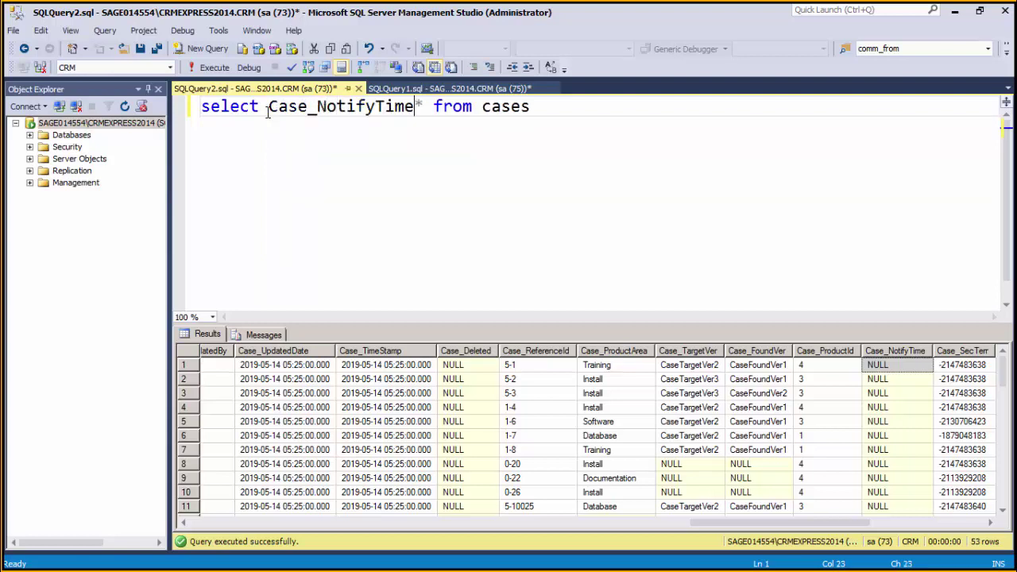
pyautogui.write(',')
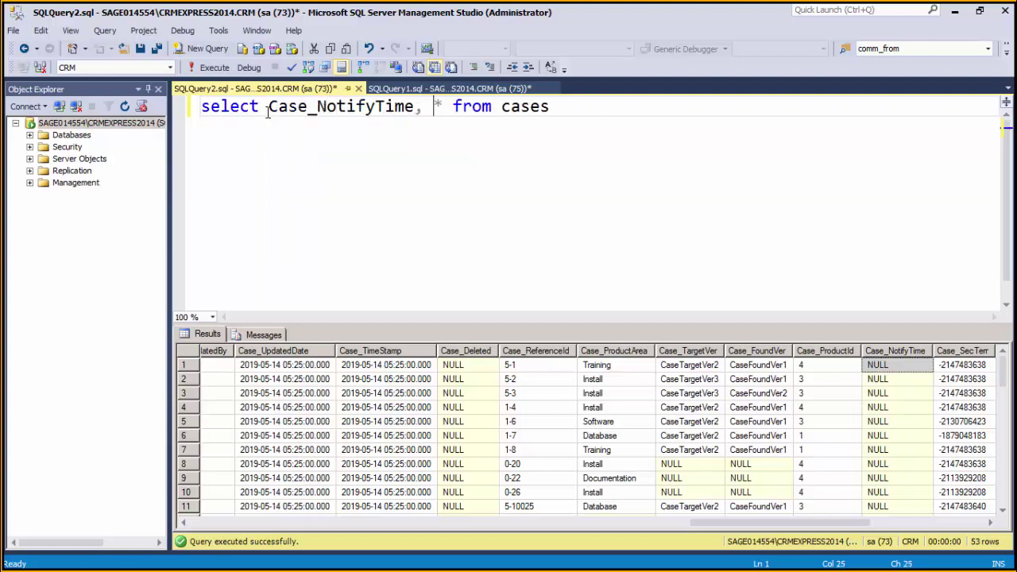
pyautogui.press('F5')
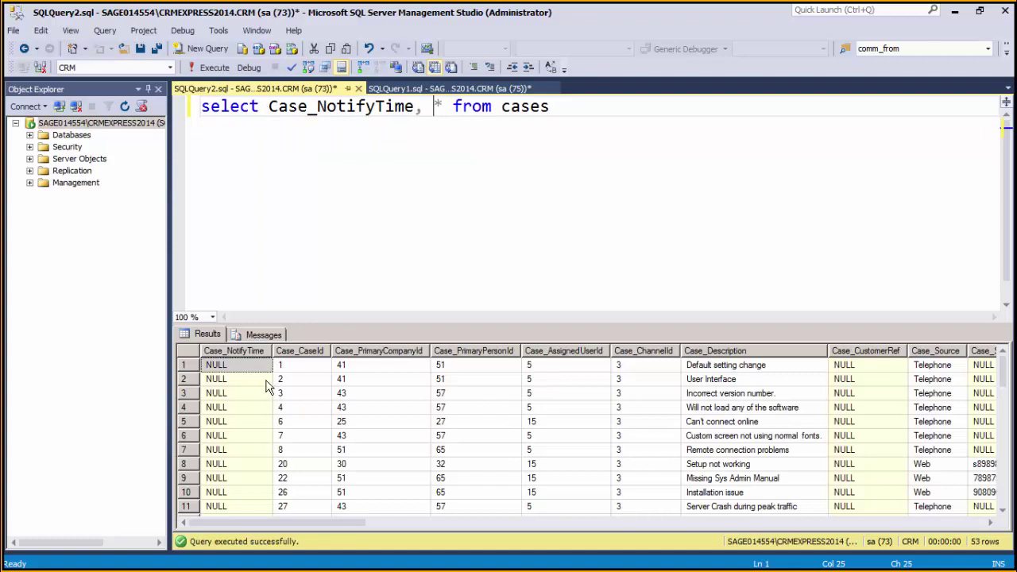
pyautogui.click(244, 375)
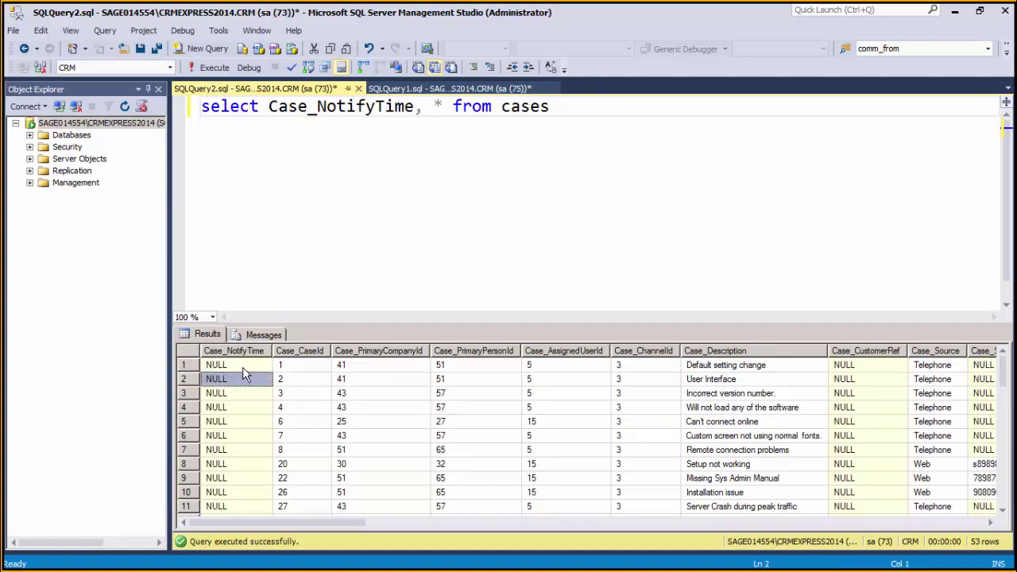
pyautogui.press('Up')
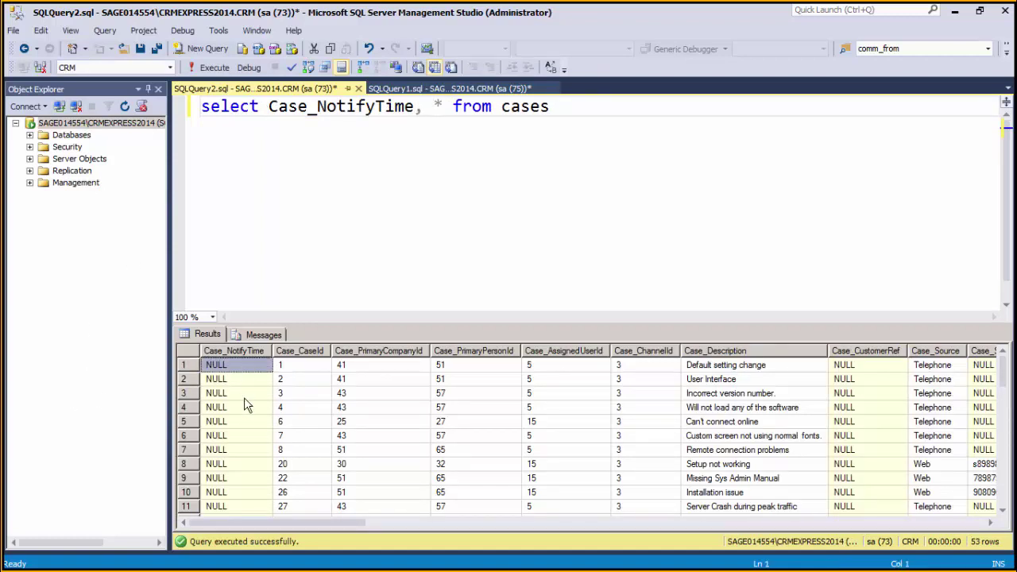
# Step: Switch to Sage CRM, dismiss the notifications list from view, and review the User Interface case's summary from the Cases list
pyautogui.hotkey('alt', 'Tab')
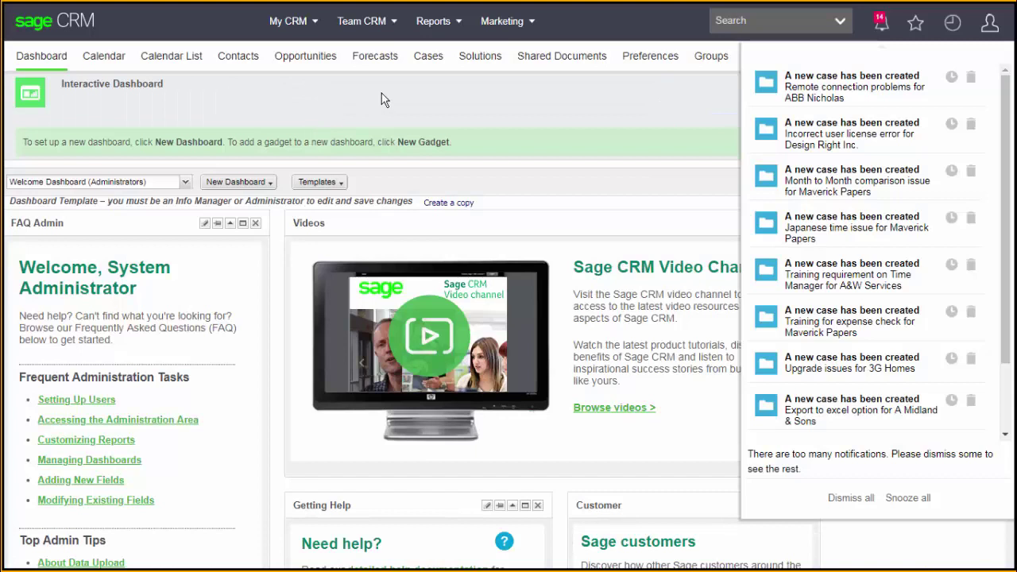
pyautogui.click(445, 112)
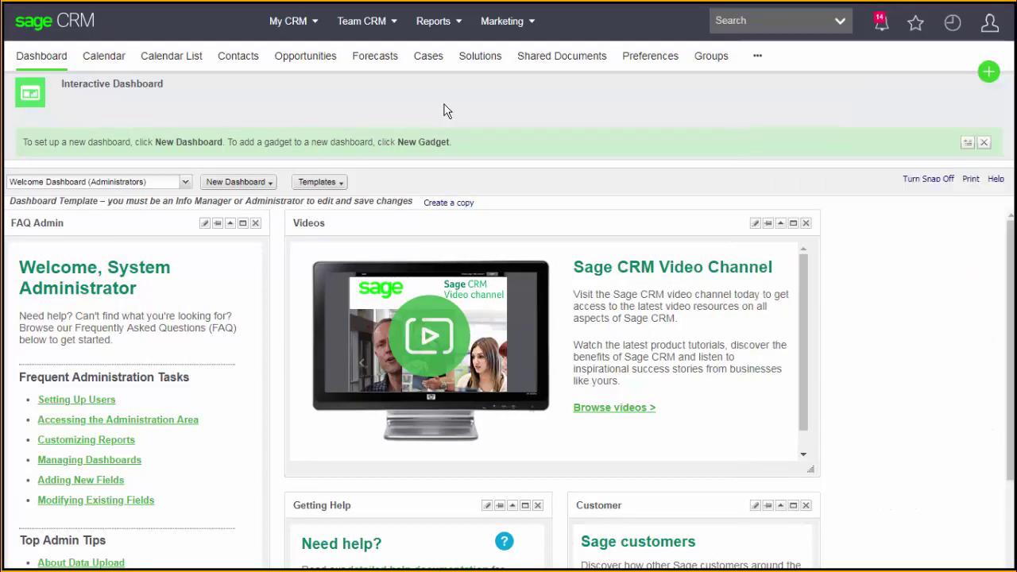
pyautogui.click(429, 62)
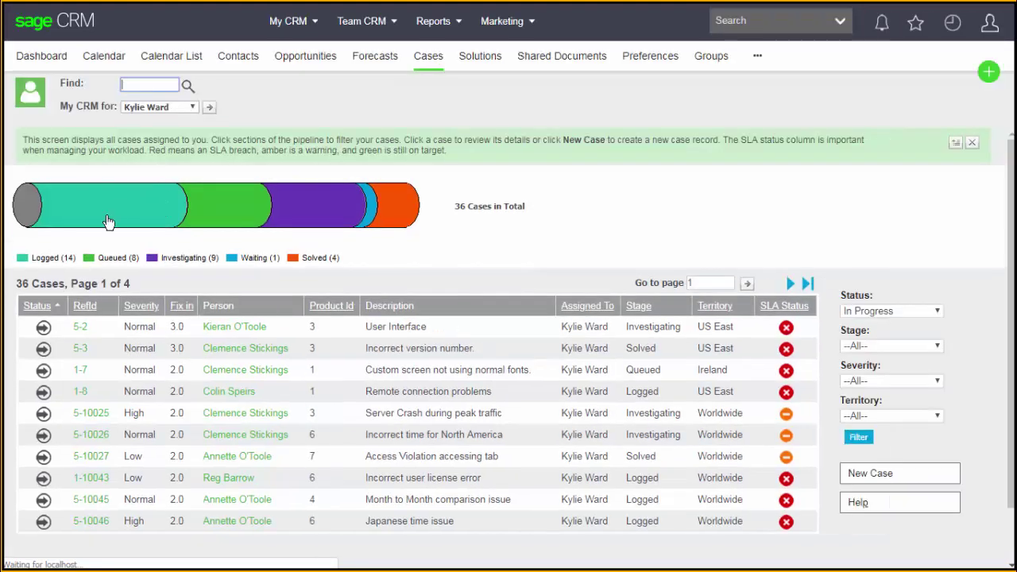
pyautogui.click(78, 329)
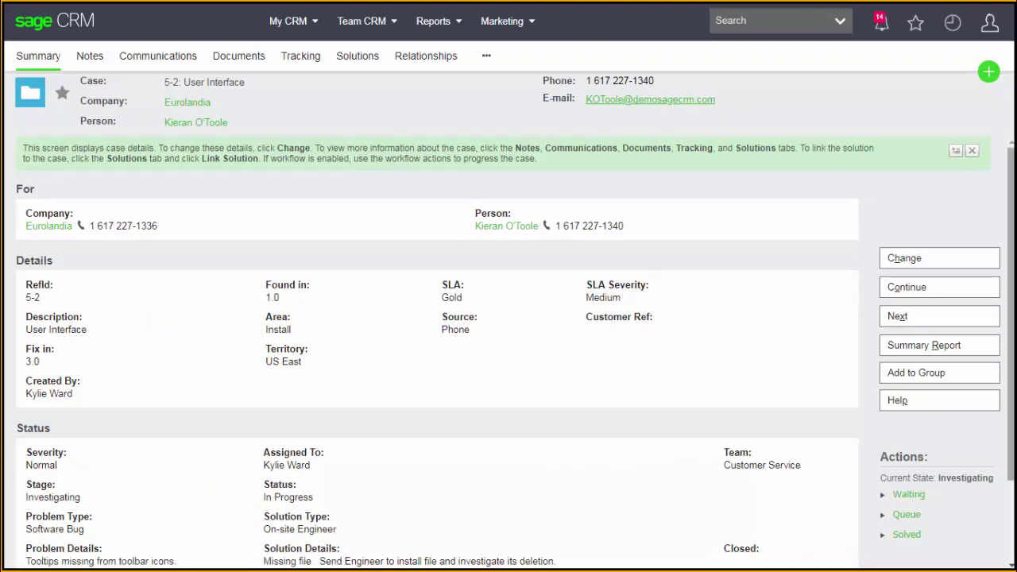
pyautogui.scroll(-2, 1011, 318)
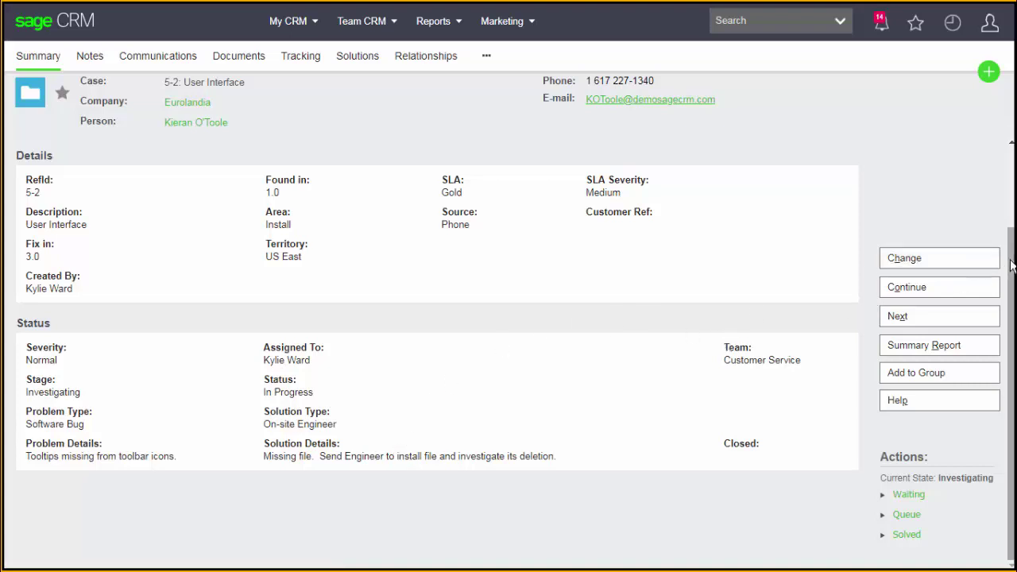
pyautogui.scroll(2, 1007, 272)
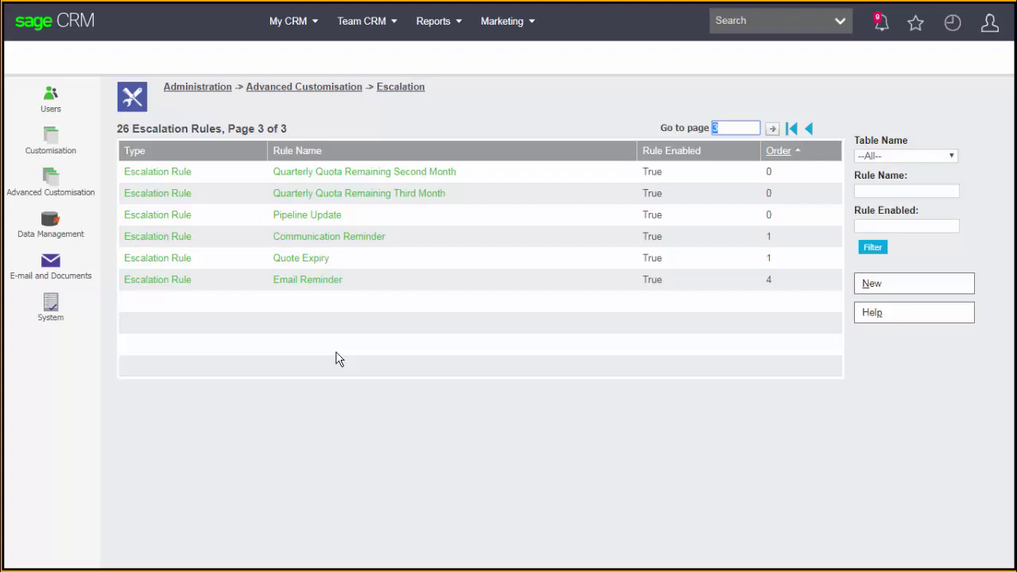
# Step: Open the Case Workflow for editing in Advanced Customisation and start a new workflow action on its New Case rule
pyautogui.click(52, 182)
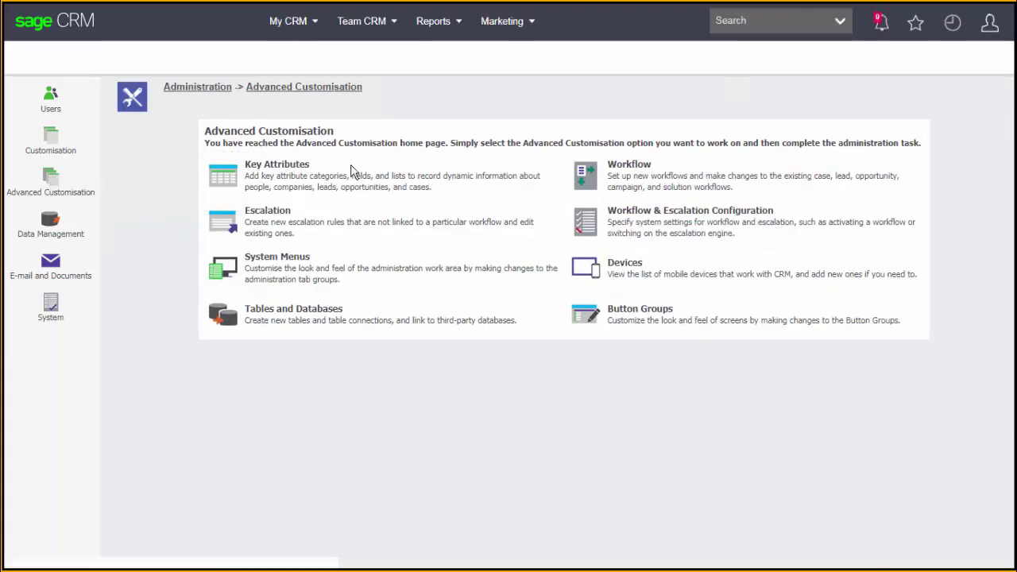
pyautogui.click(581, 178)
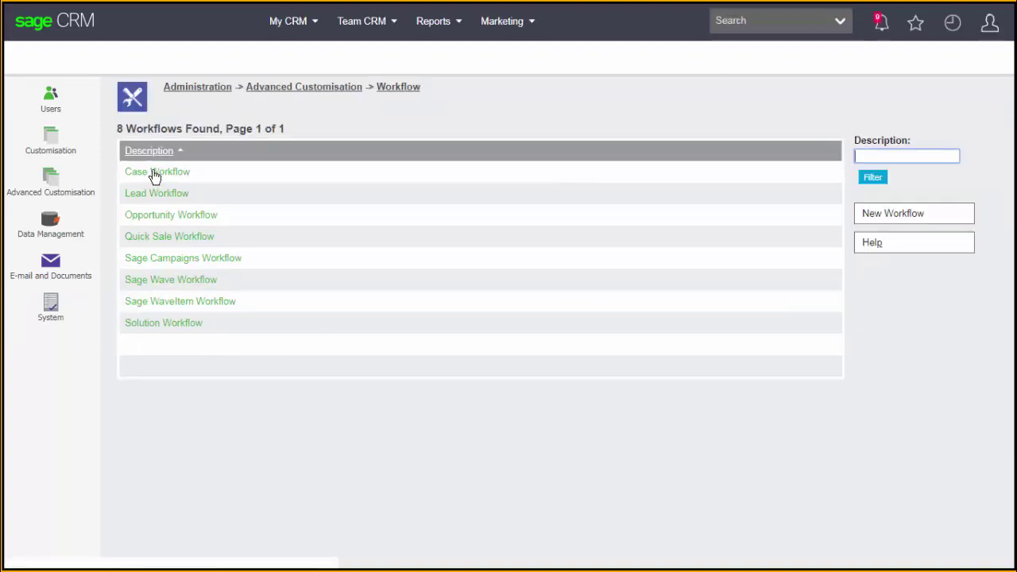
pyautogui.click(155, 173)
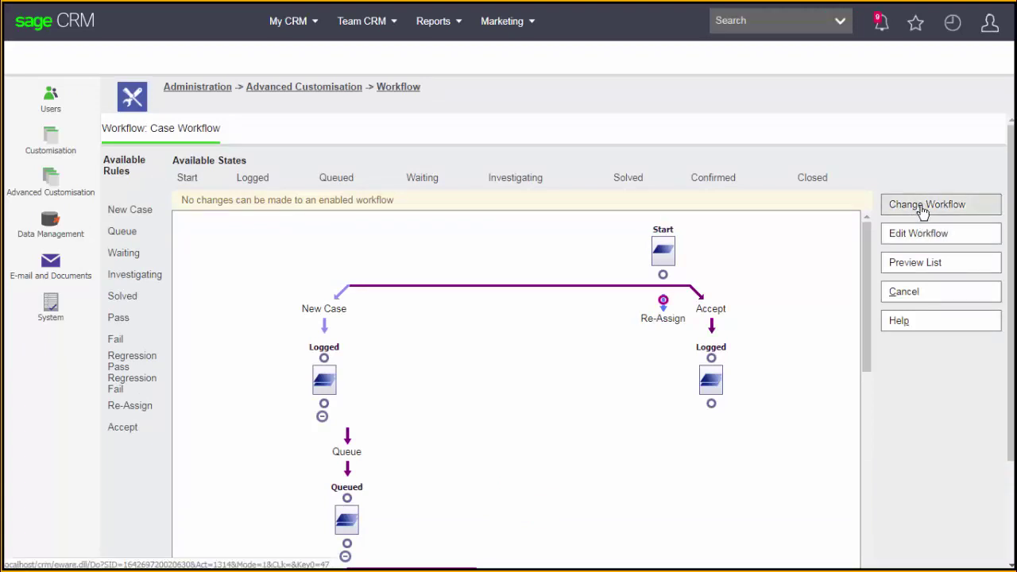
pyautogui.click(916, 239)
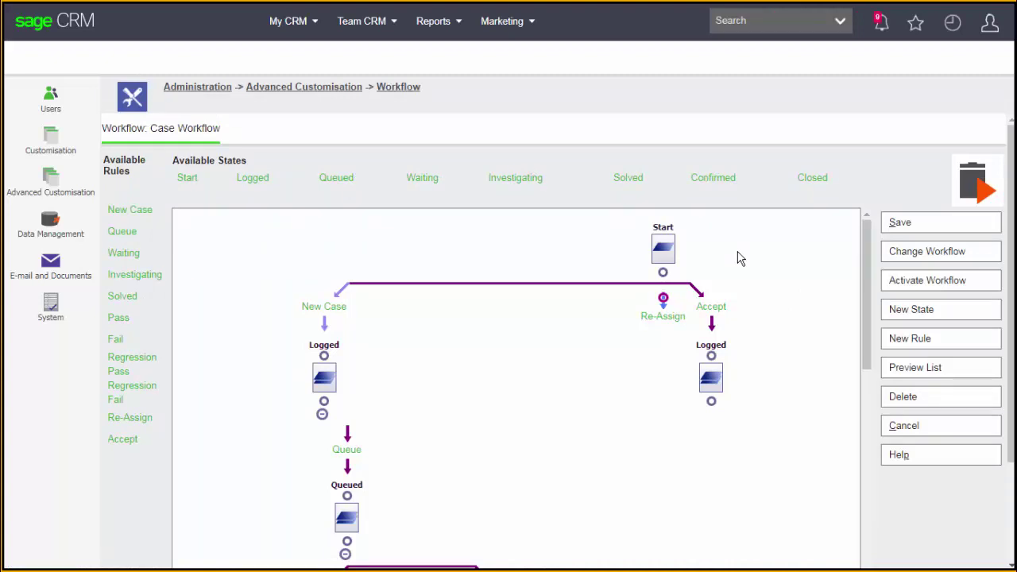
pyautogui.click(318, 312)
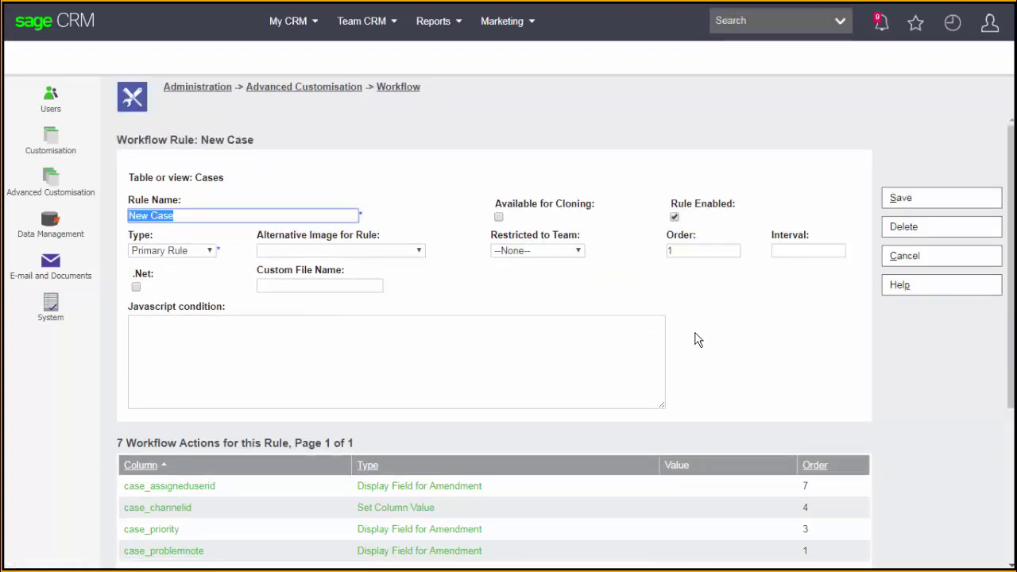
pyautogui.scroll(-3, 1009, 290)
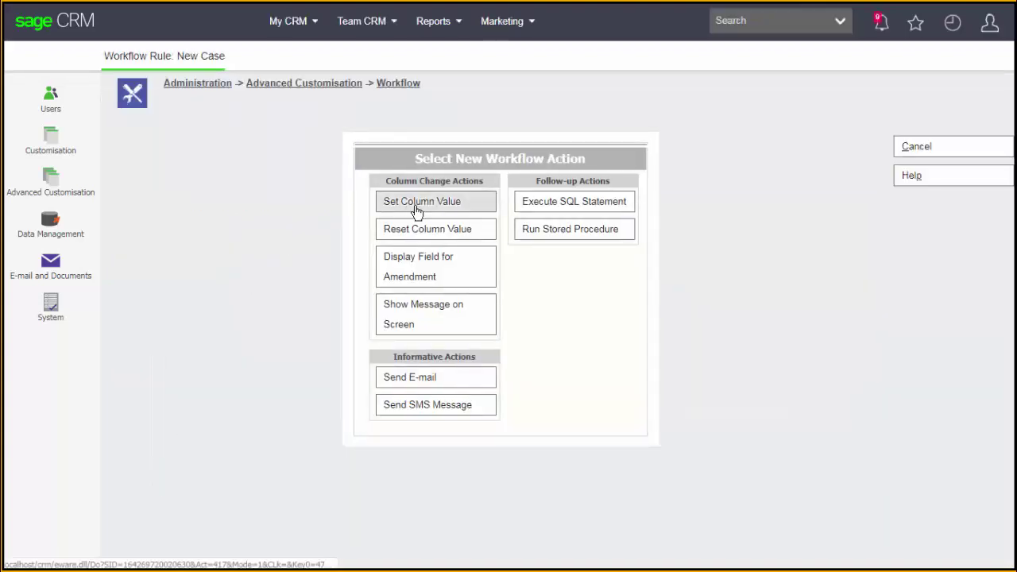
# Step: Add a Set Column Value action for case_notifytime with the value 0 and the Hidden attribute, and save it
pyautogui.click(415, 209)
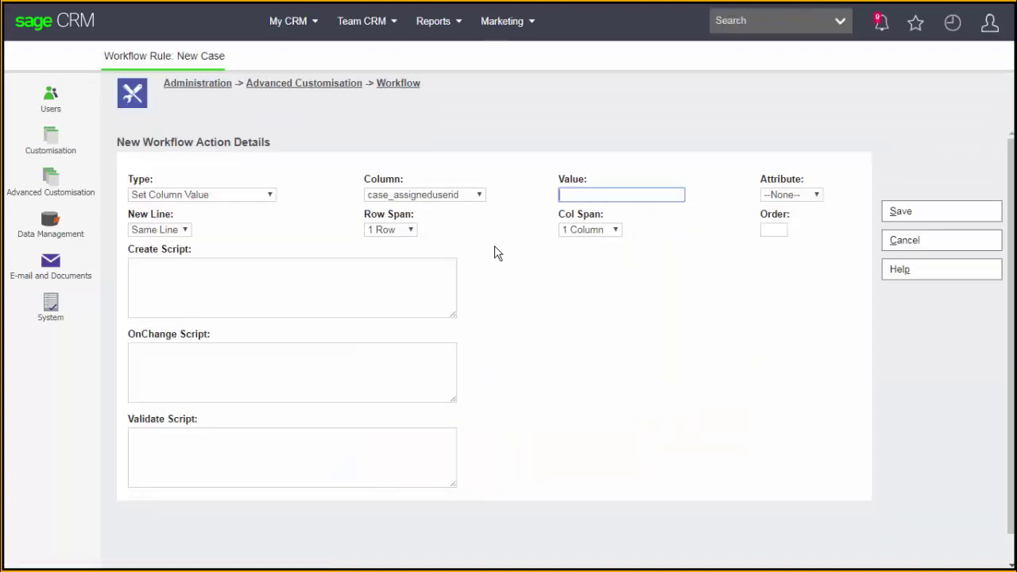
pyautogui.click(481, 197)
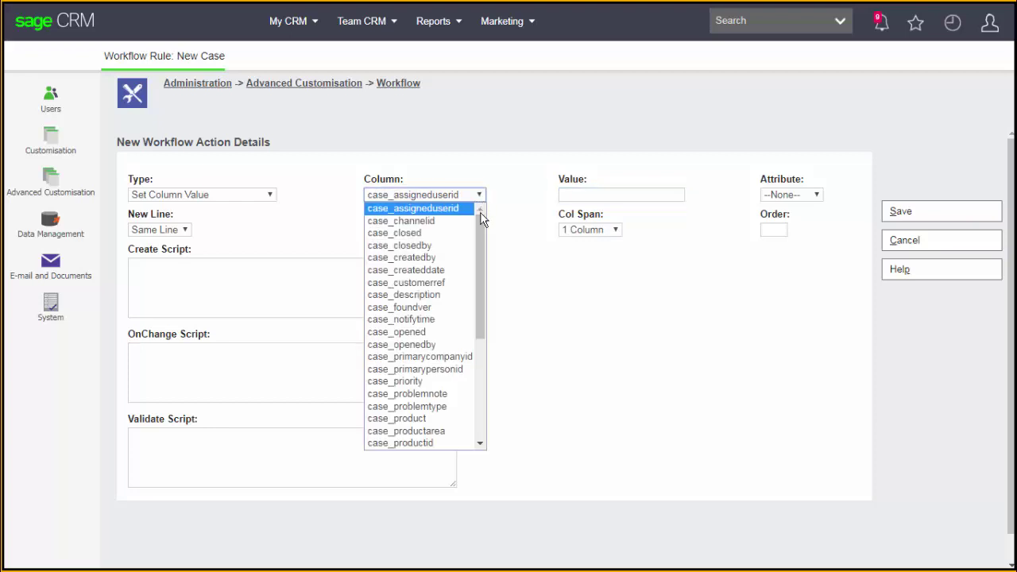
pyautogui.click(421, 320)
pyautogui.click(567, 193)
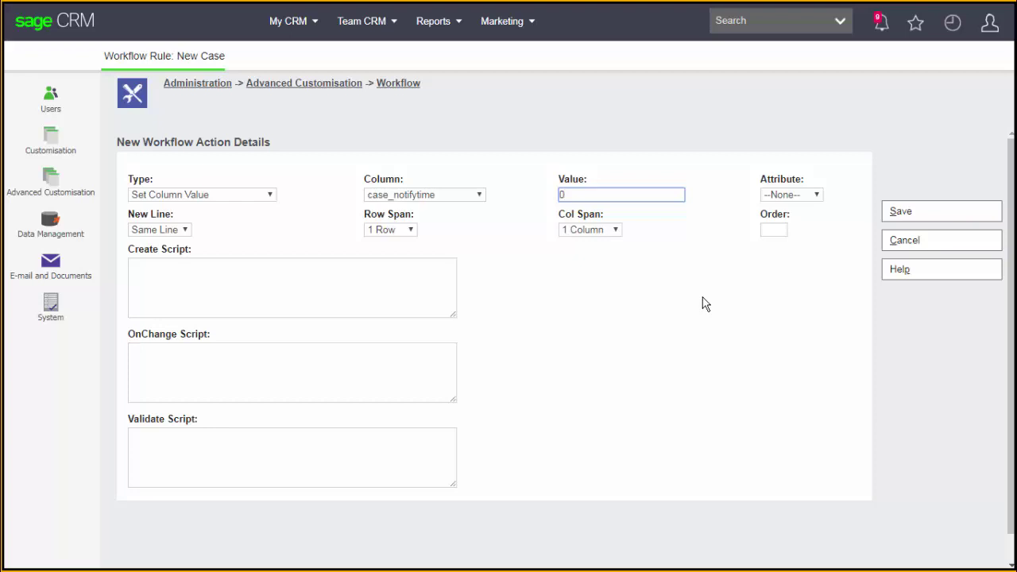
pyautogui.click(798, 199)
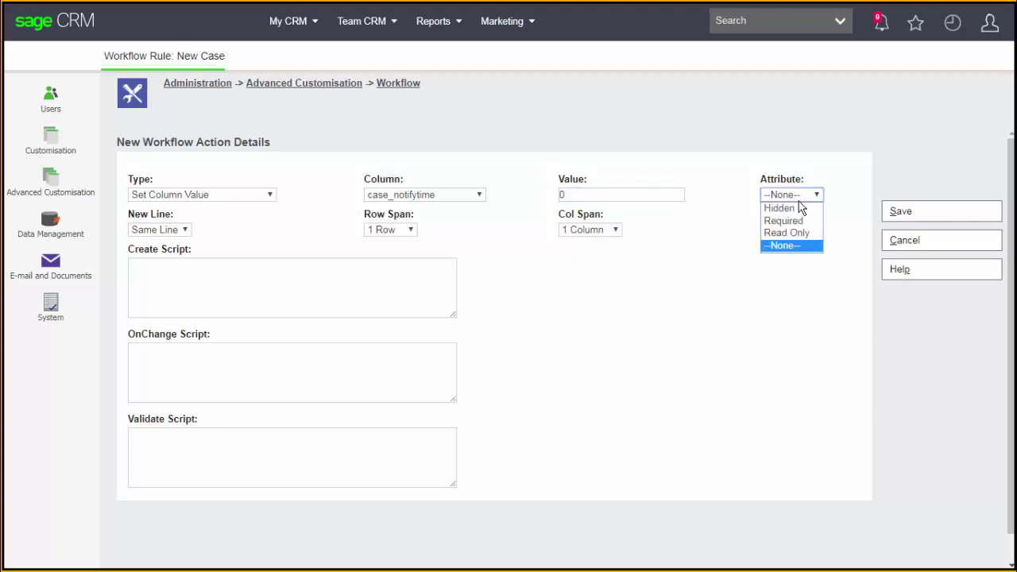
pyautogui.click(799, 207)
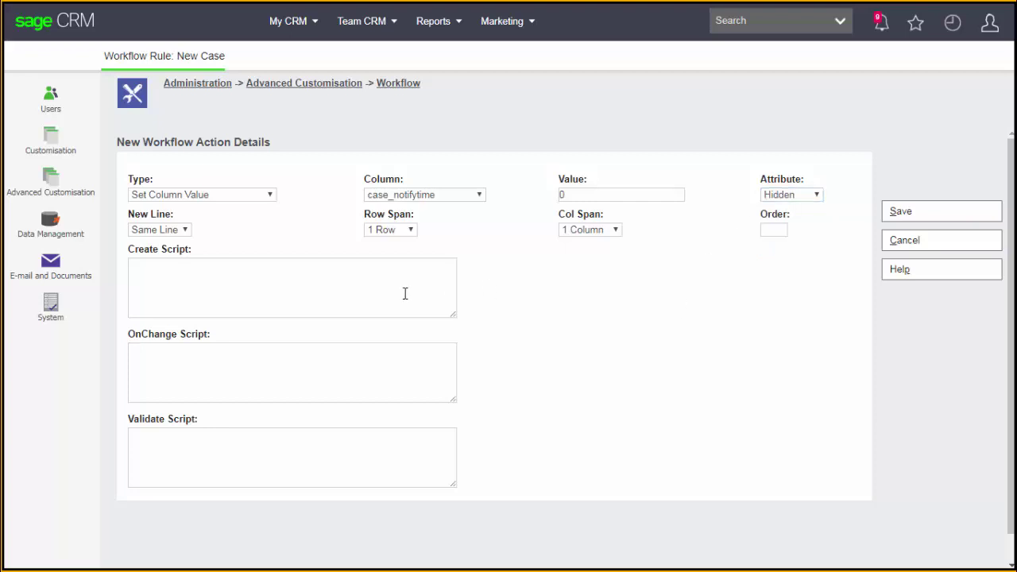
pyautogui.click(914, 225)
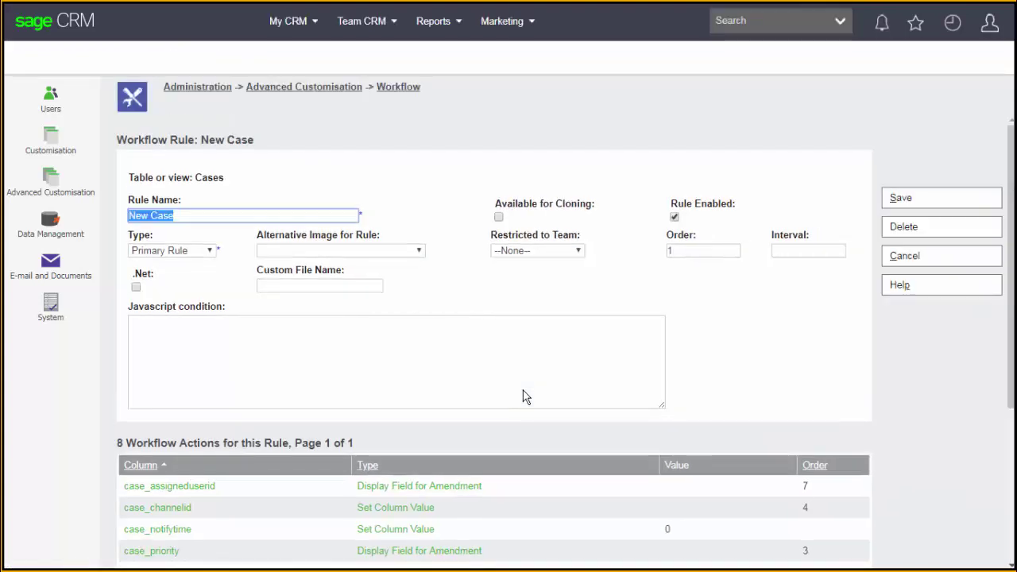
# Step: Save the New Case rule and activate the Case Workflow
pyautogui.click(911, 200)
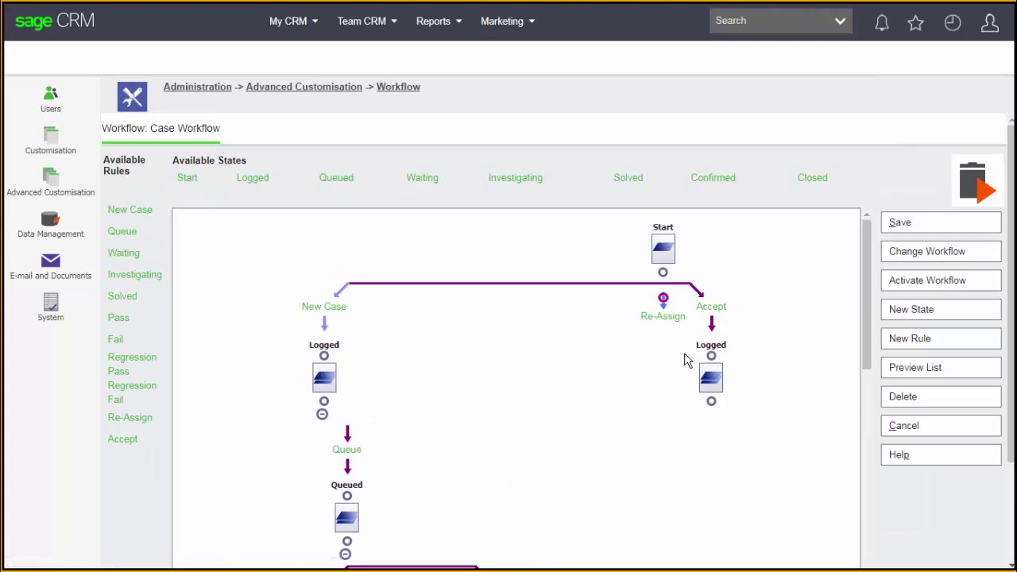
pyautogui.click(920, 282)
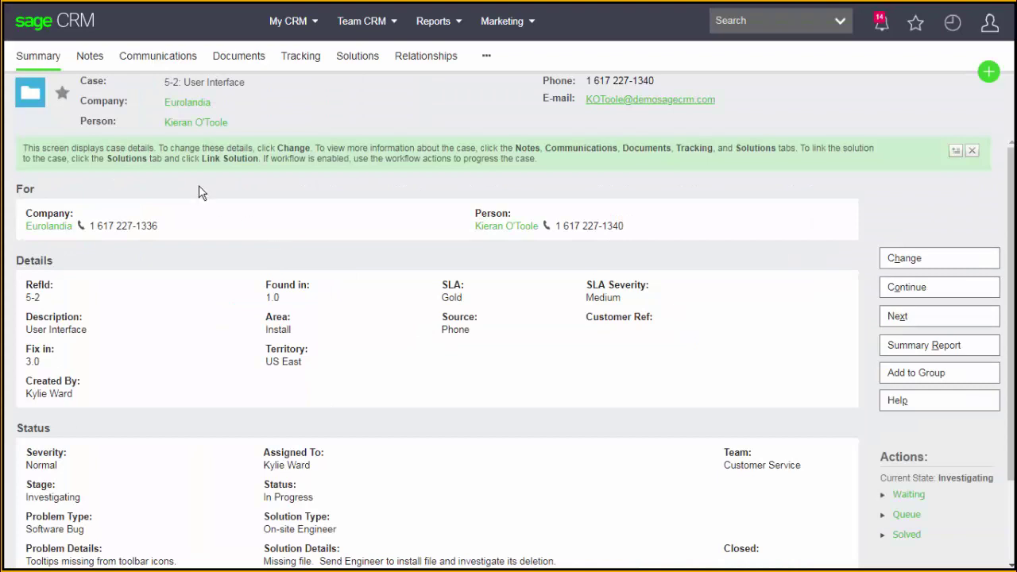
# Step: Open the Eurolandia company from the case and start a new case from its Cases list
pyautogui.click(189, 108)
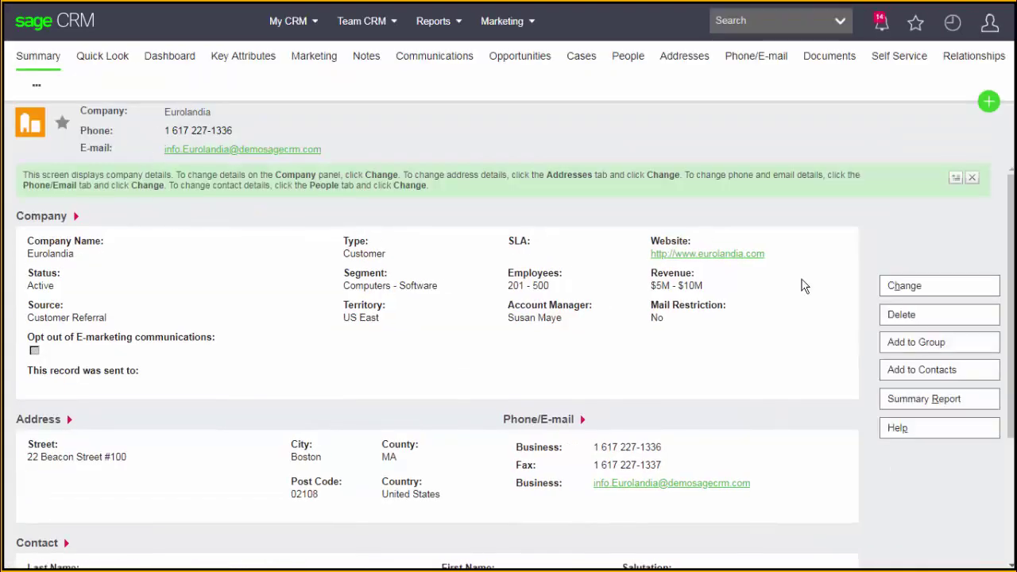
pyautogui.click(993, 107)
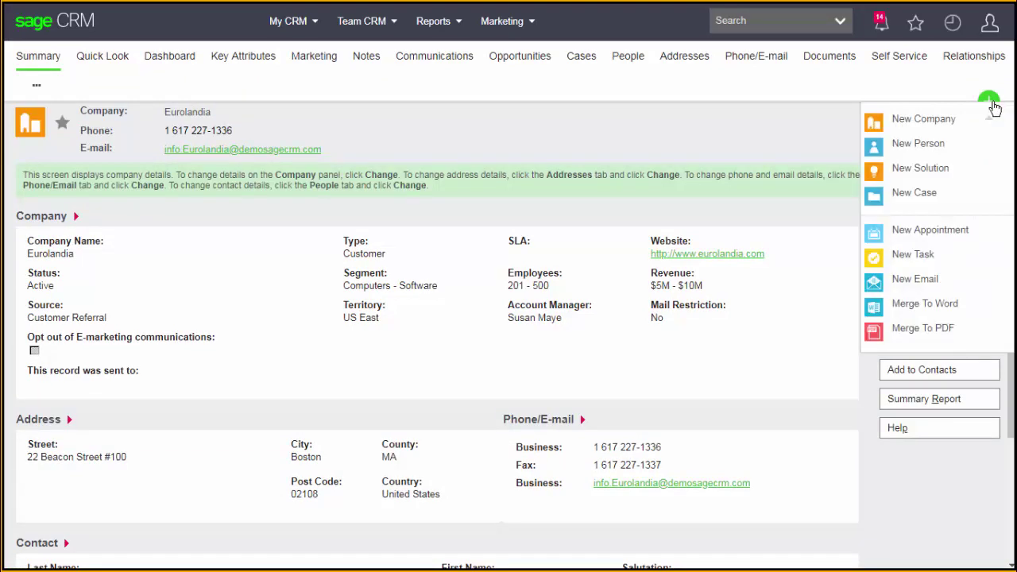
pyautogui.click(587, 60)
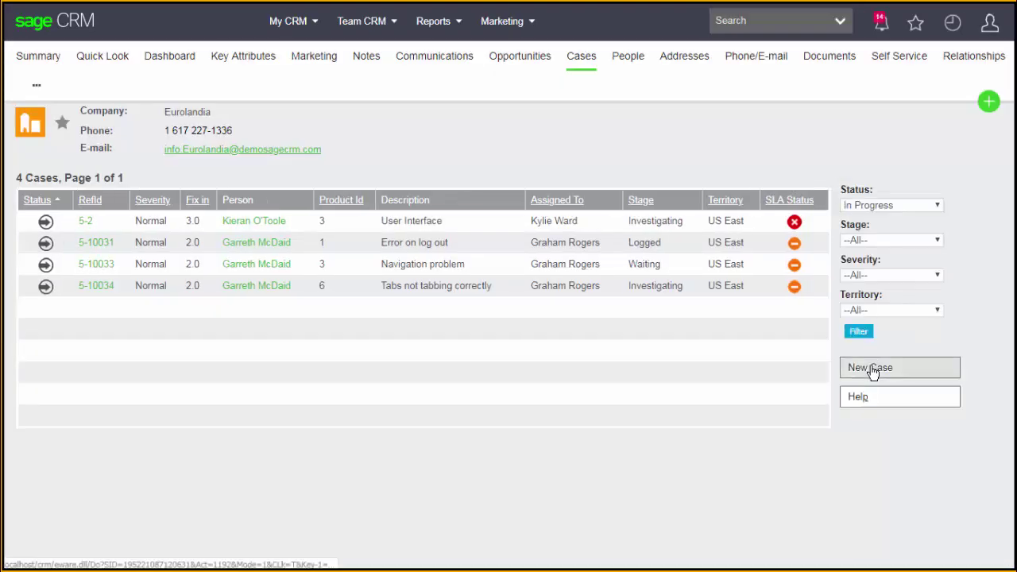
pyautogui.click(871, 368)
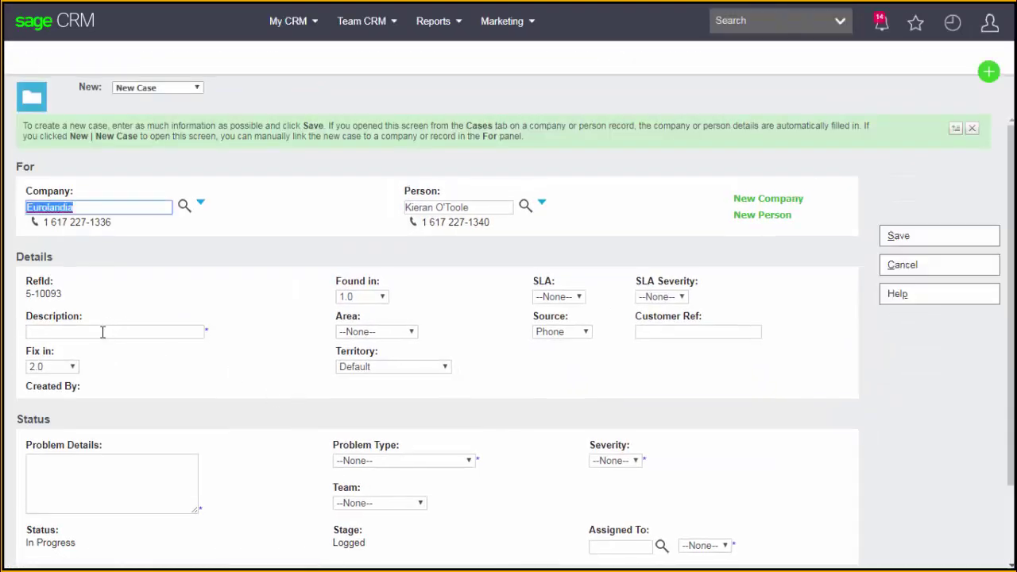
# Step: Enter Test Case as the new case's description and problem details, with problem type Additional Software Required
pyautogui.click(102, 332)
pyautogui.write('Test')
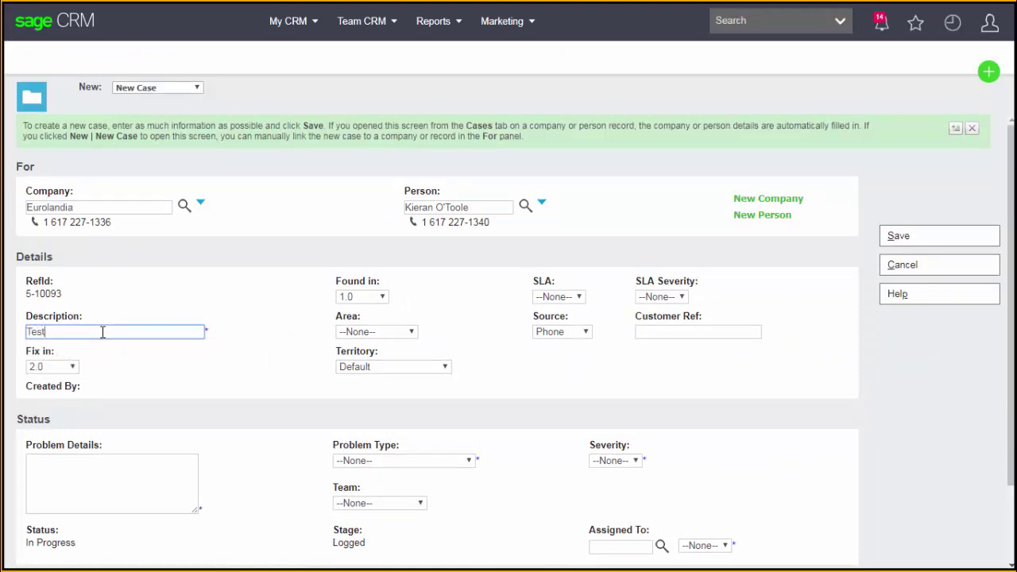
pyautogui.write(' Cases')
pyautogui.click(111, 487)
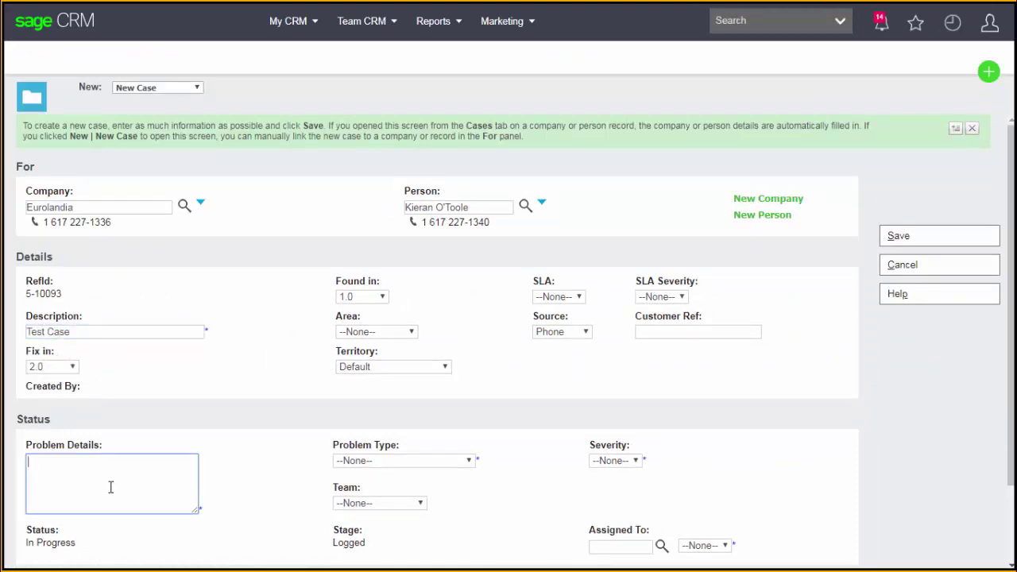
pyautogui.write('Test Case')
pyautogui.click(355, 464)
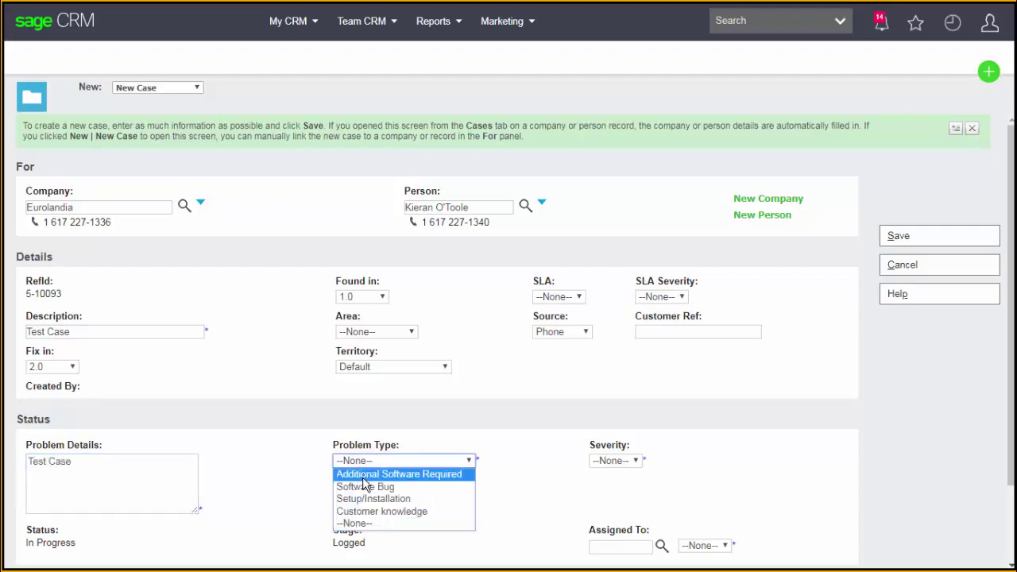
pyautogui.click(363, 474)
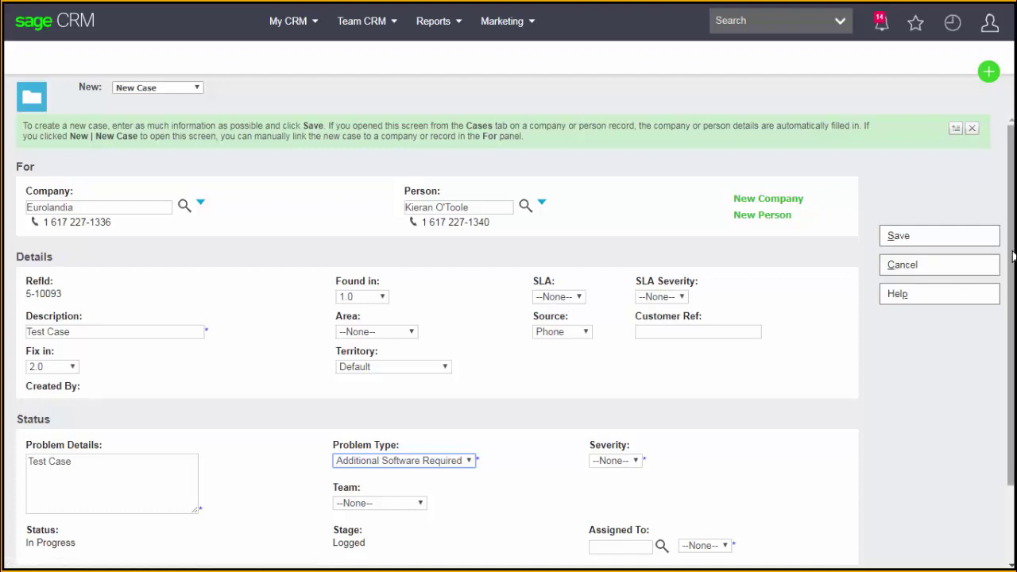
# Step: Set the case's severity to Low, assign it to a user found by surname, and save the case
pyautogui.scroll(-2, 1012, 367)
pyautogui.click(608, 368)
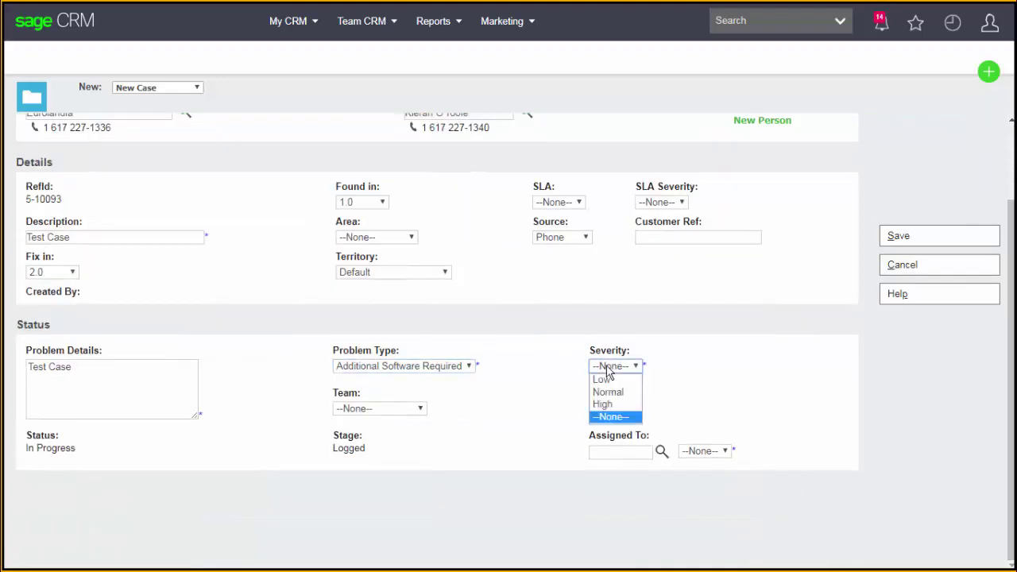
pyautogui.click(604, 379)
pyautogui.click(613, 453)
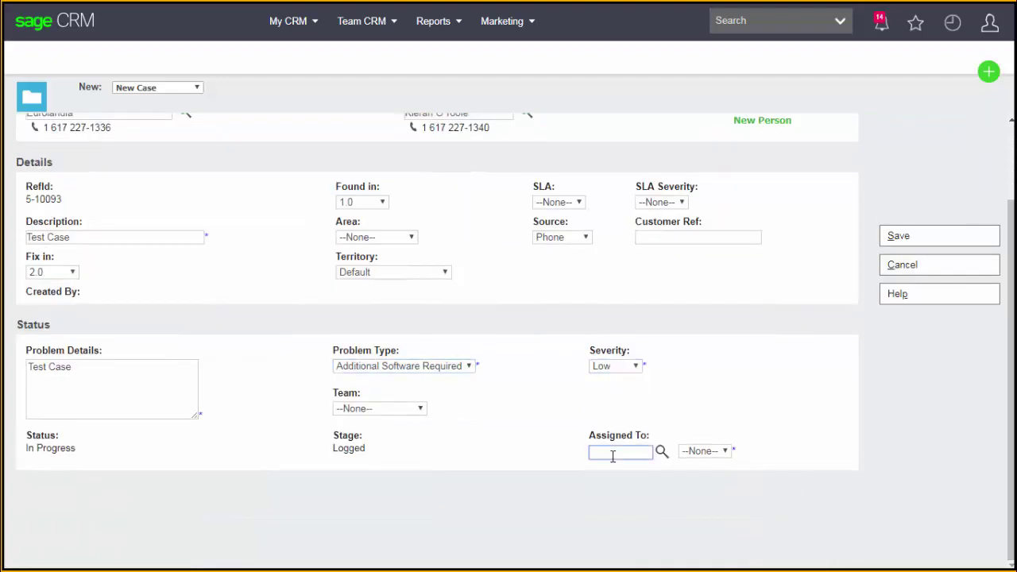
pyautogui.write('war')
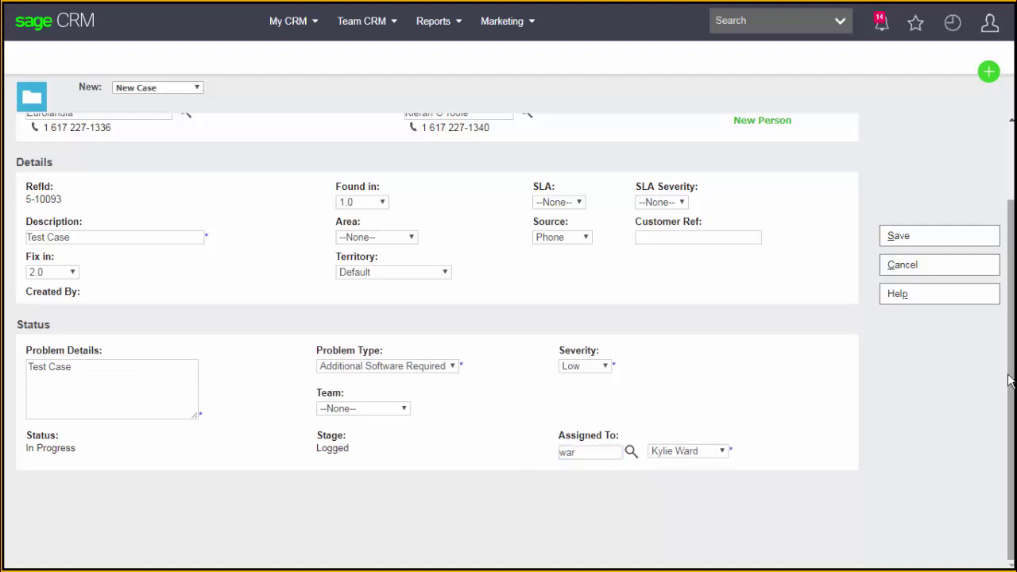
pyautogui.moveTo(1010, 372); pyautogui.dragTo(1010, 256)
pyautogui.click(937, 238)
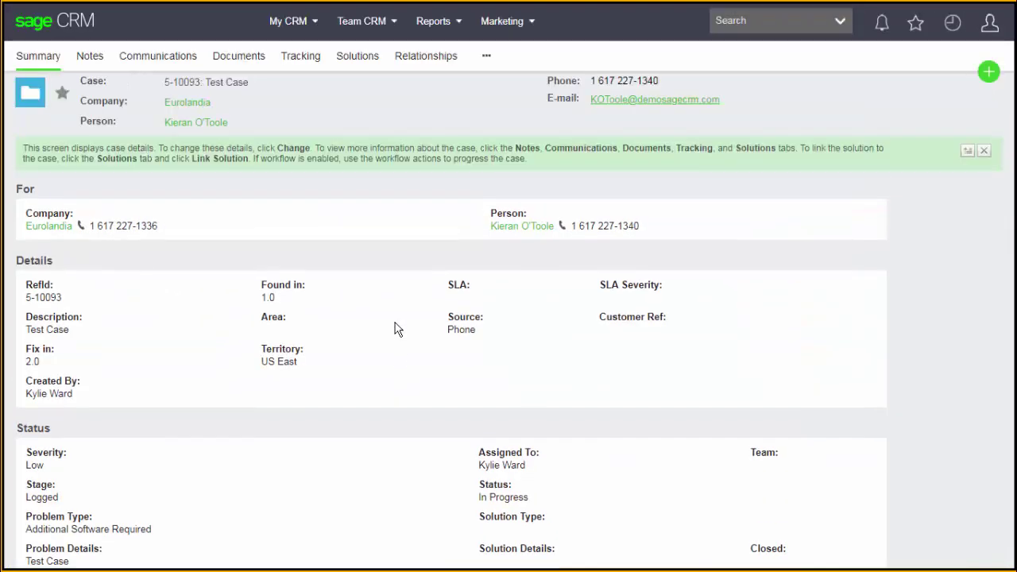
# Step: Switch to SQL Server Management Studio, rerun the cases query, and examine the Case_NotifyTime value of the Test Case row
pyautogui.hotkey('alt', 'Tab')
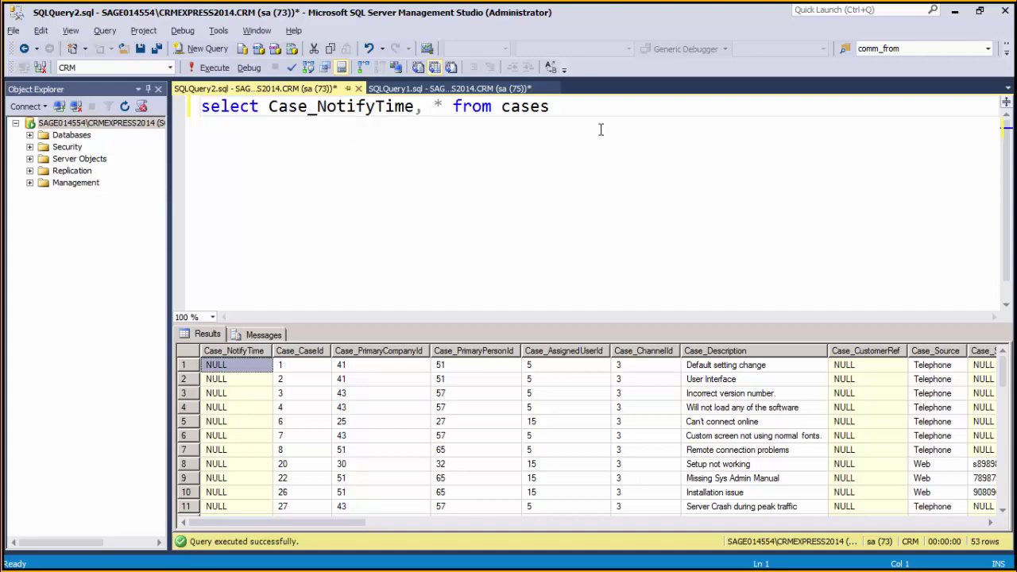
pyautogui.press('F5')
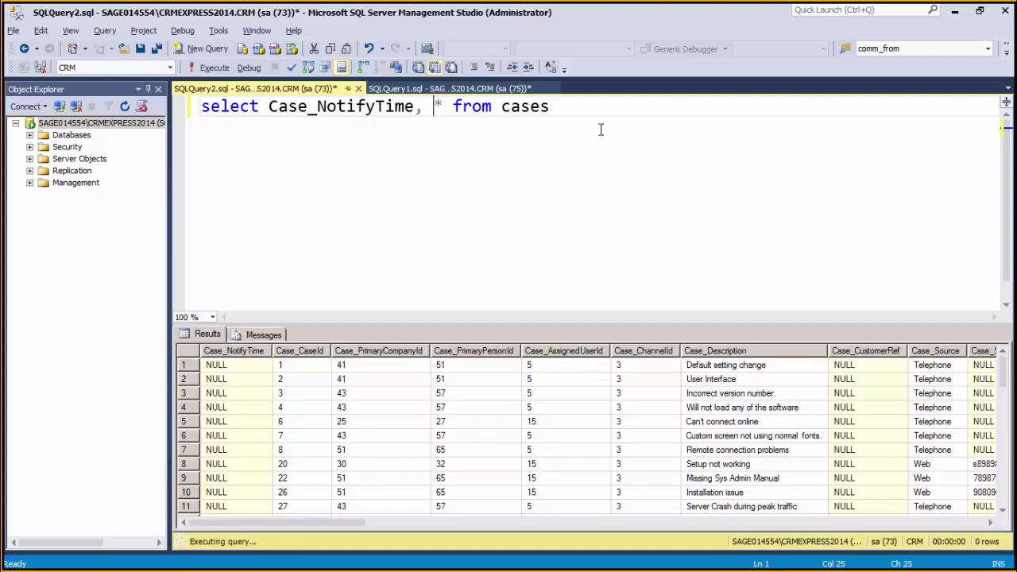
pyautogui.moveTo(1005, 376); pyautogui.dragTo(1005, 502)
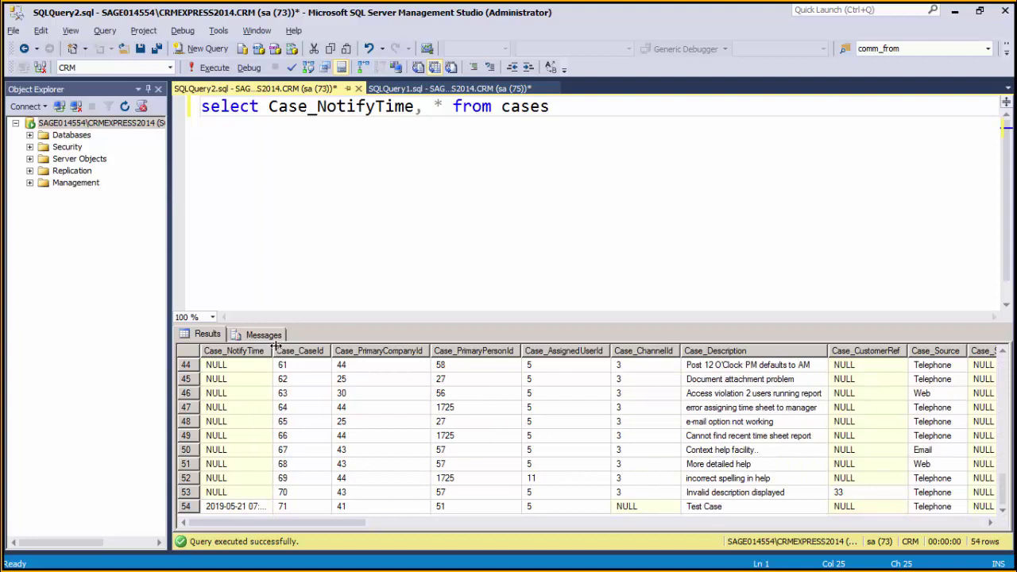
pyautogui.moveTo(272, 350); pyautogui.dragTo(336, 350)
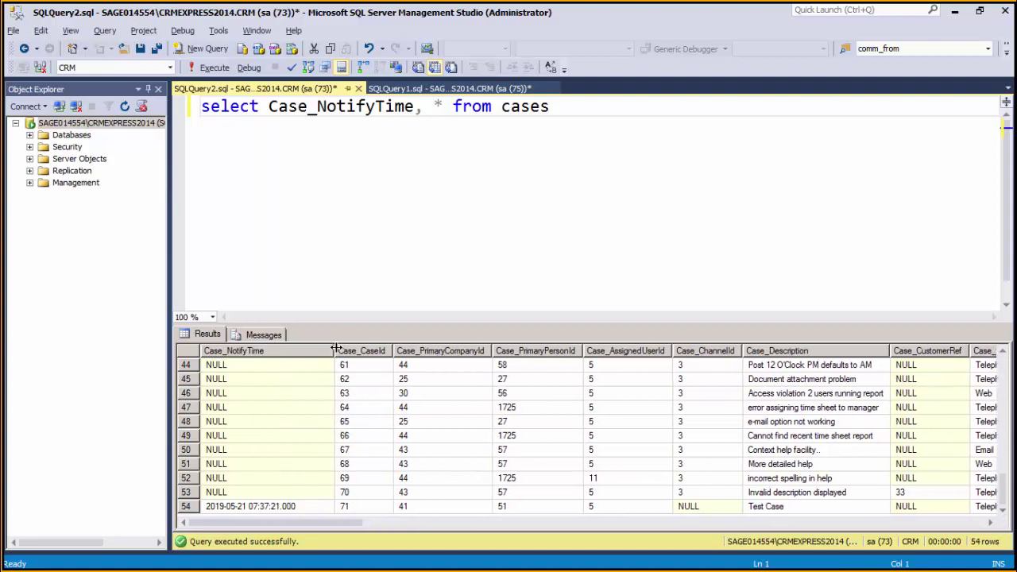
pyautogui.click(234, 507)
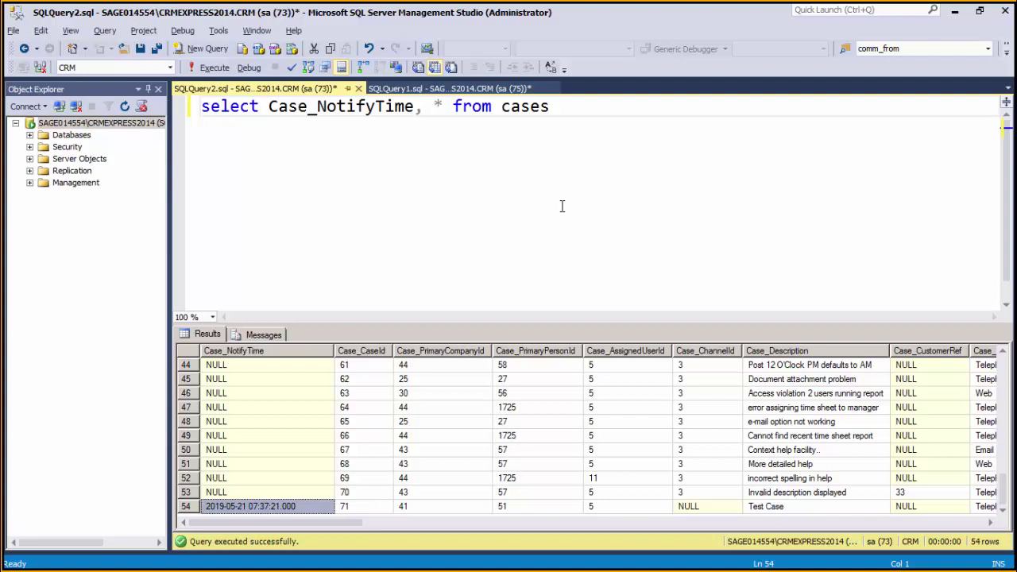
# Step: Switch back to Sage CRM's administration and start a new escalation rule for Cases under Advanced Customisation
pyautogui.hotkey('alt', 'Tab')
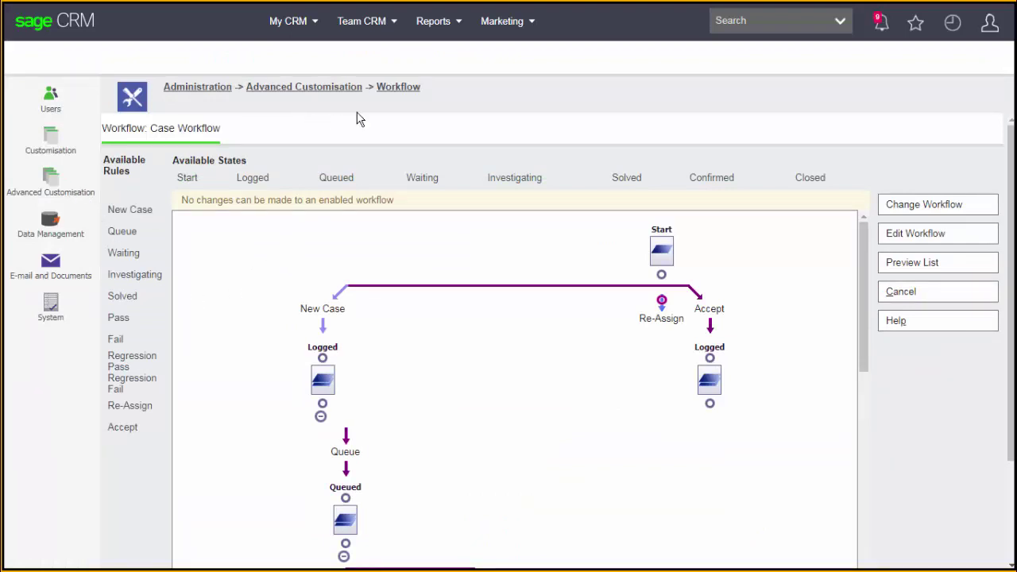
pyautogui.click(47, 179)
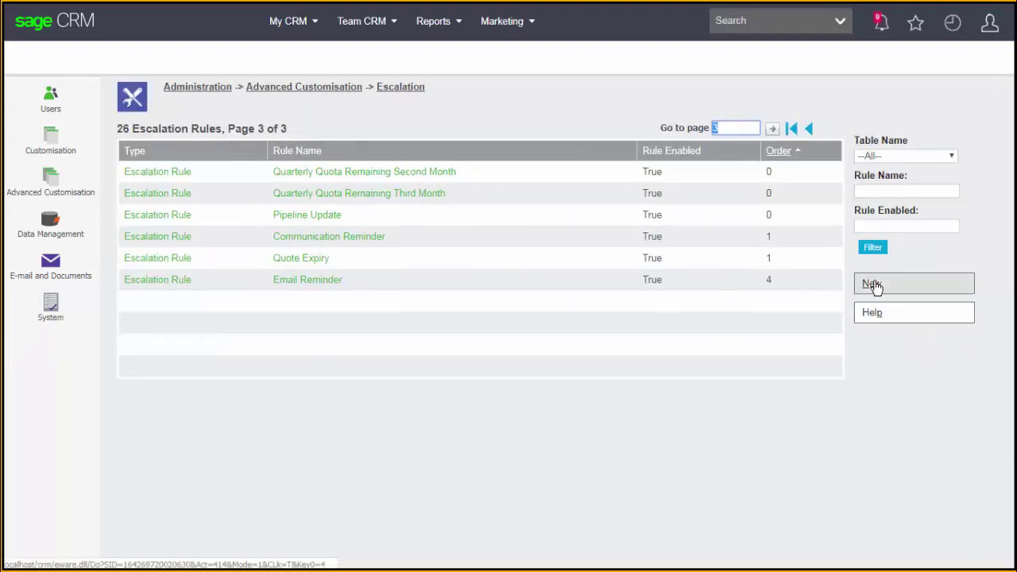
pyautogui.click(872, 286)
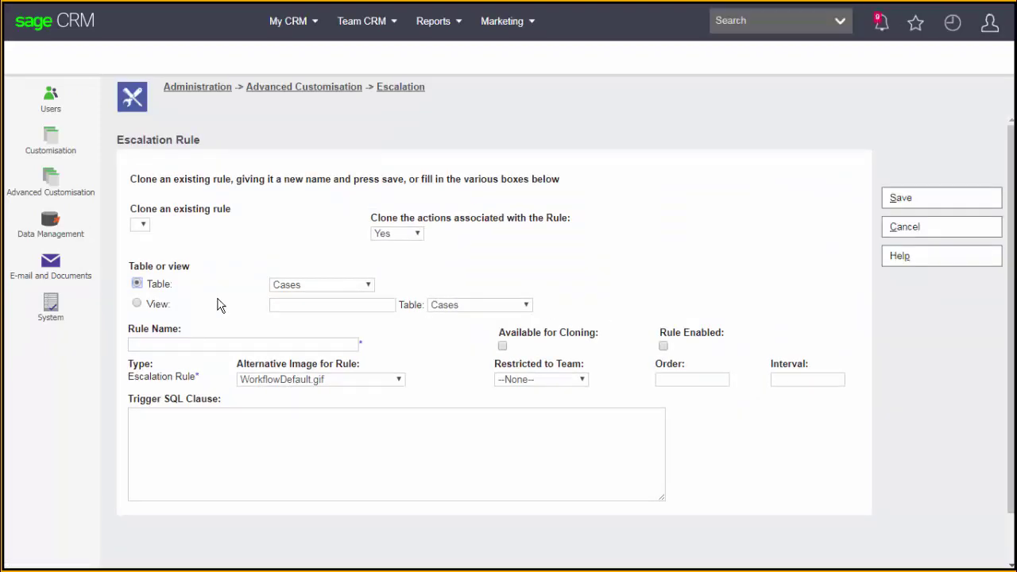
# Step: Name the new escalation rule New Case Alert
pyautogui.click(172, 343)
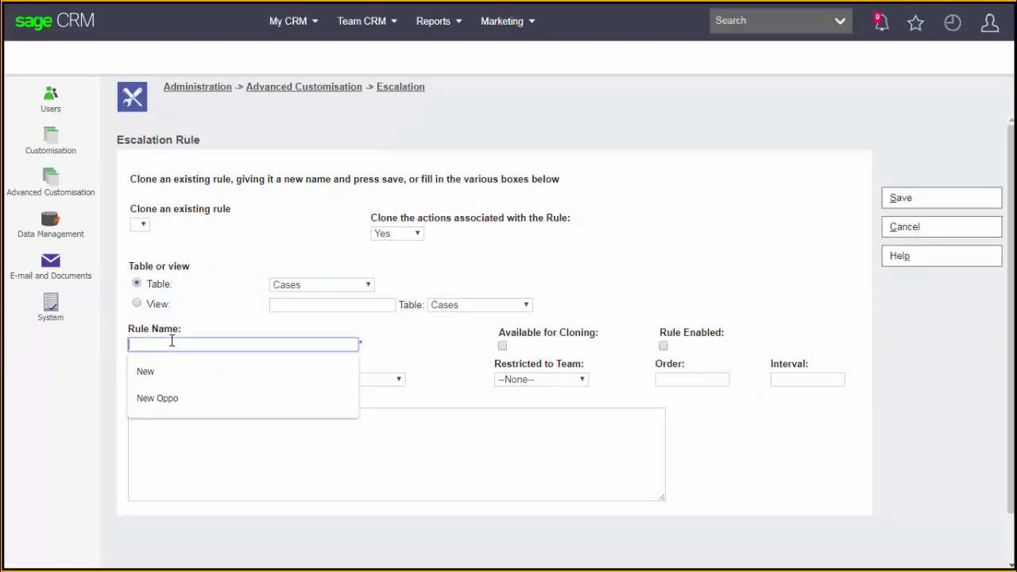
pyautogui.write('New')
pyautogui.press('BackSpace')
pyautogui.press('BackSpace')
pyautogui.press('BackSpace')
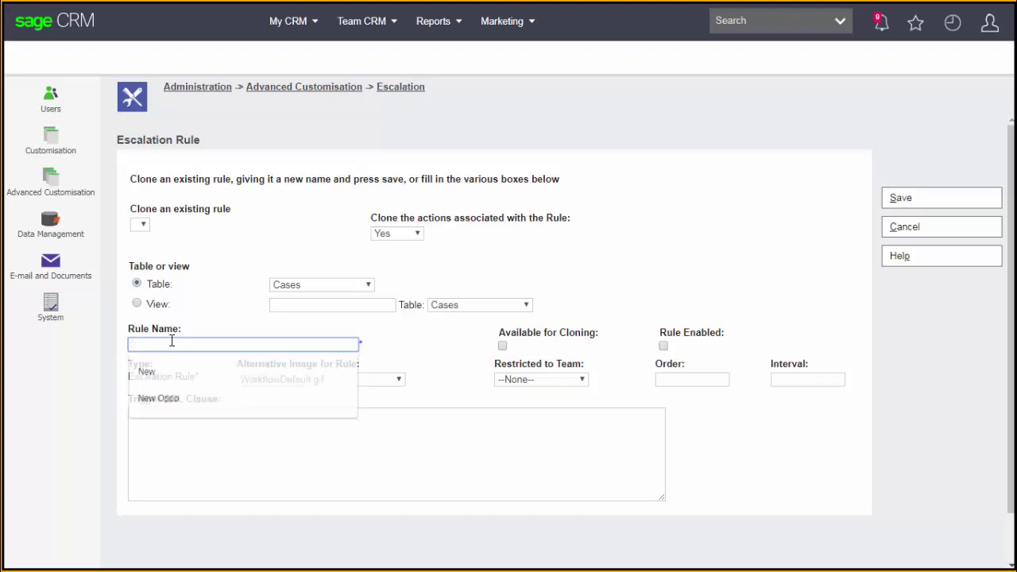
pyautogui.write('New ')
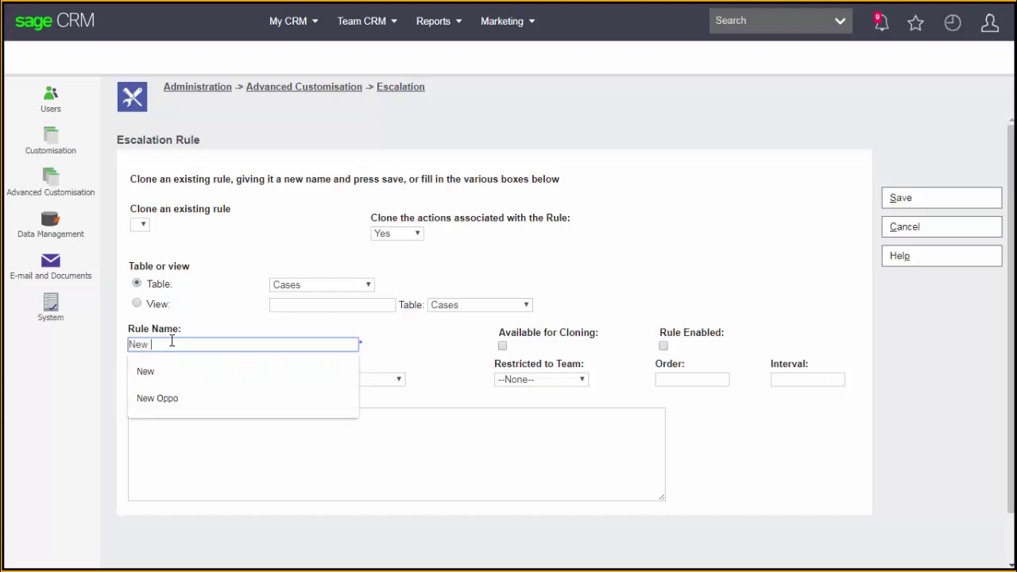
pyautogui.write('Case Alert')
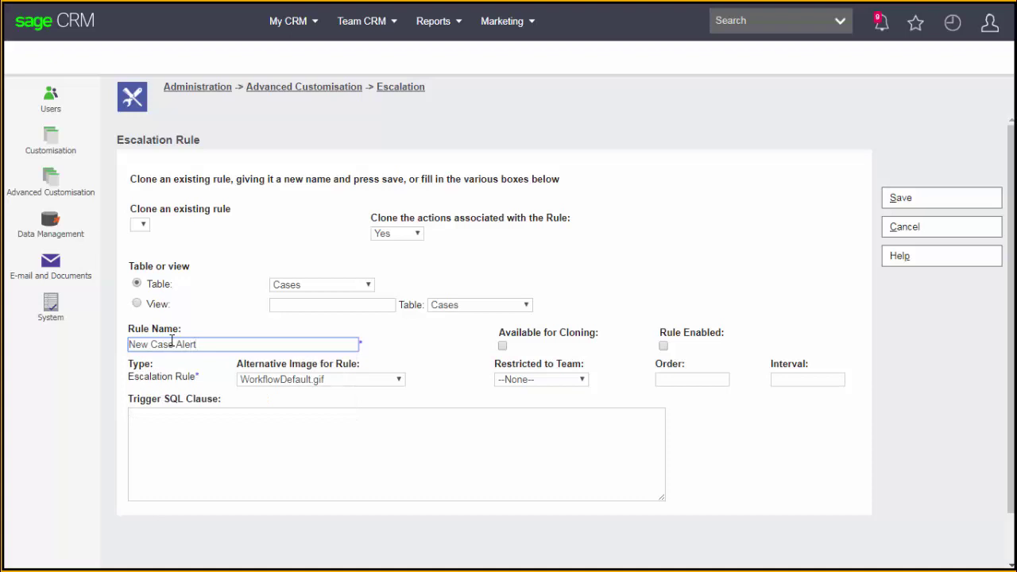
# Step: Try View instead of Table as the escalation rule's source, and return the selection to Table
pyautogui.click(226, 288)
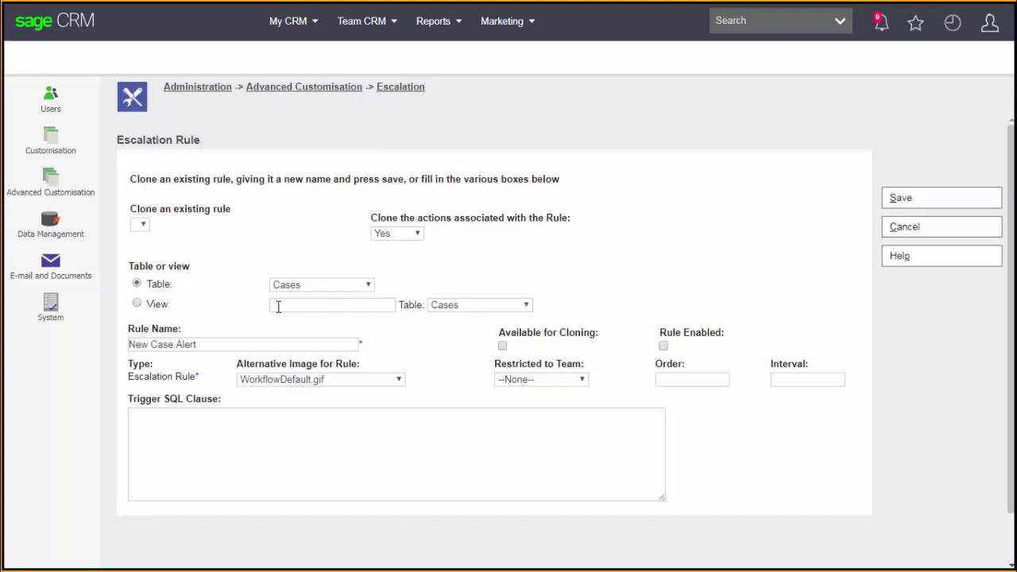
pyautogui.click(137, 303)
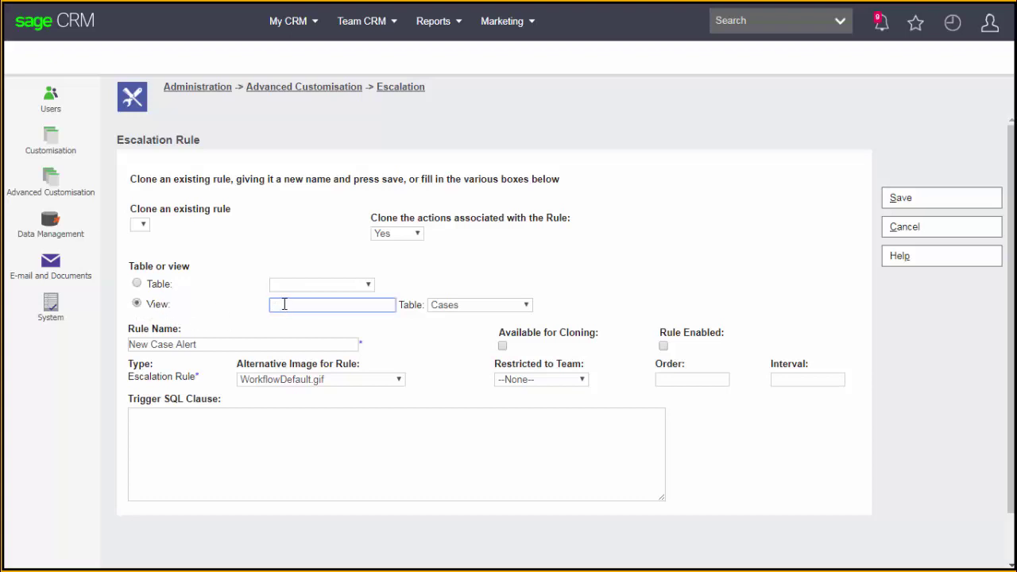
pyautogui.click(137, 284)
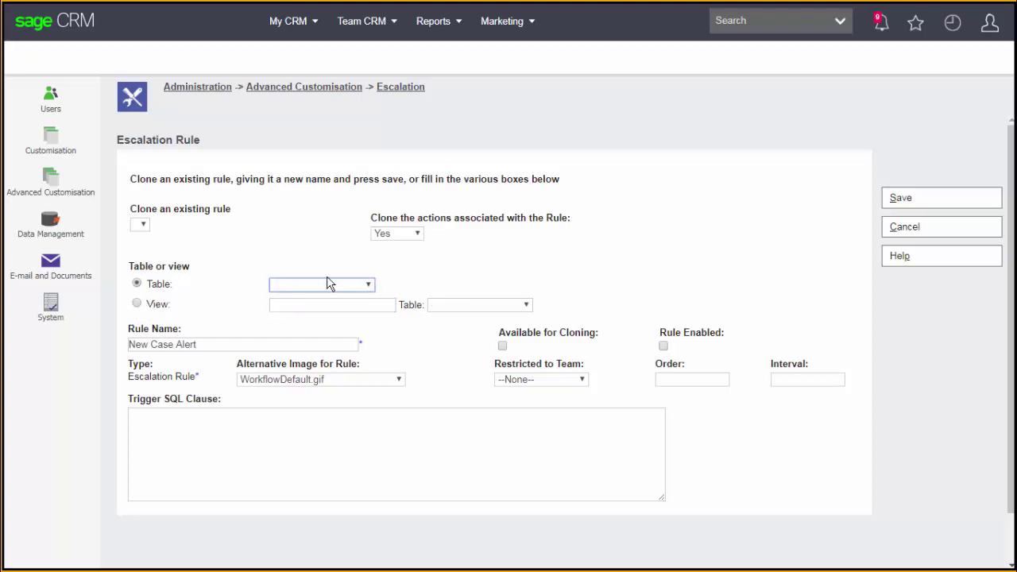
# Step: Switch to SQL Server Management Studio and expand the Views folder of the CRM database
pyautogui.hotkey('alt', 'Tab')
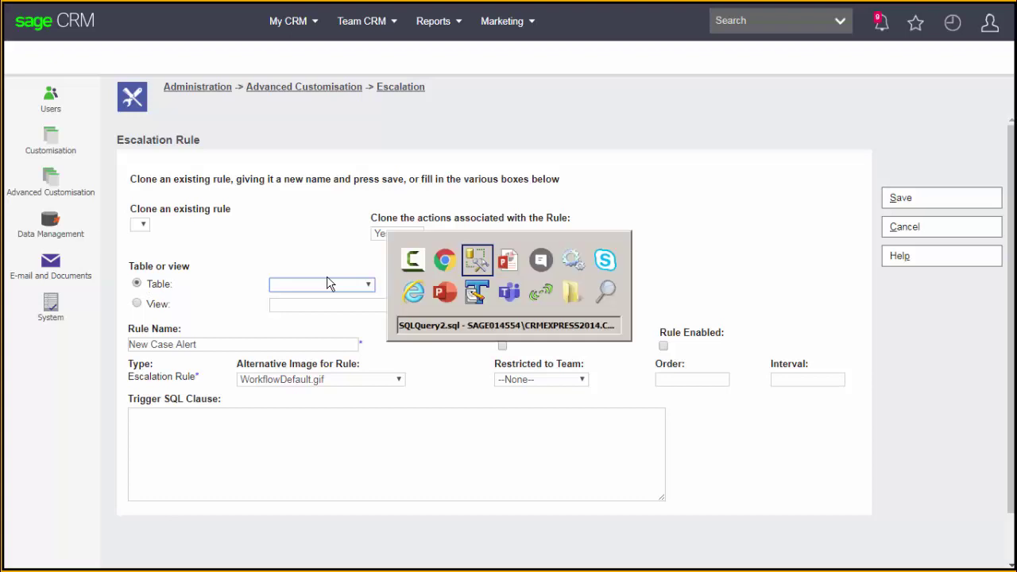
pyautogui.hotkey('alt', 'shift', 'Tab')
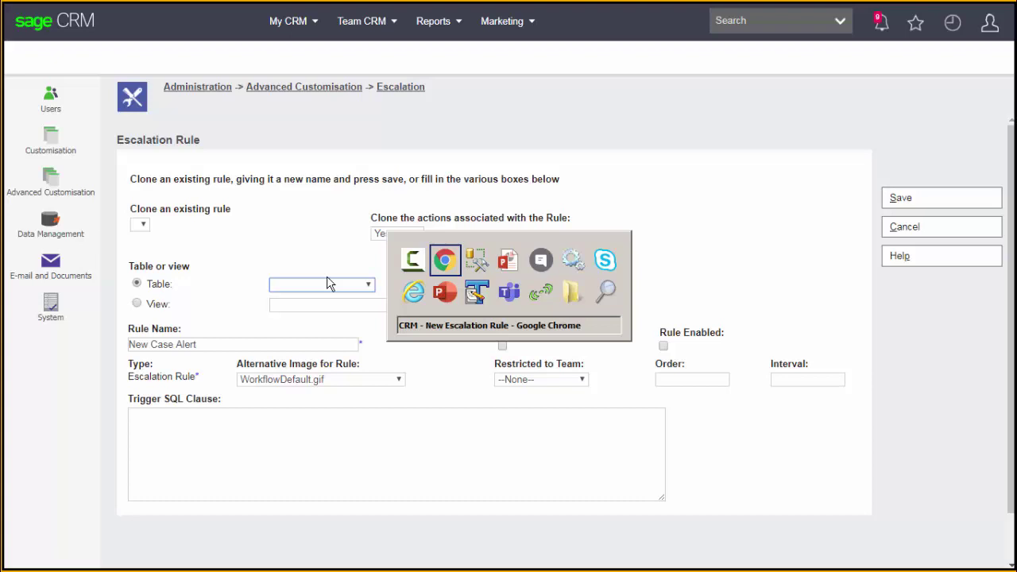
pyautogui.hotkey('alt', 'Tab')
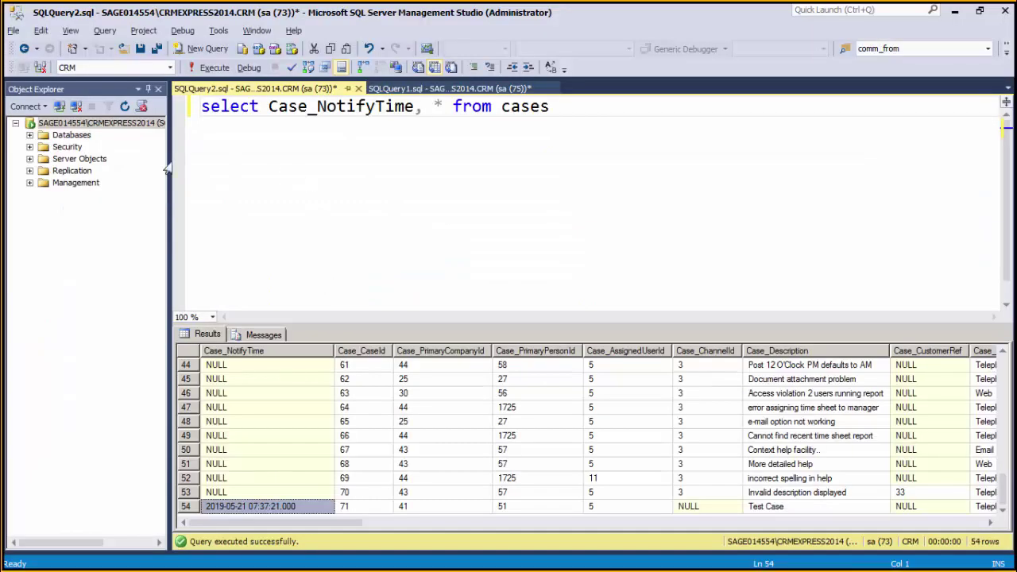
pyautogui.click(31, 136)
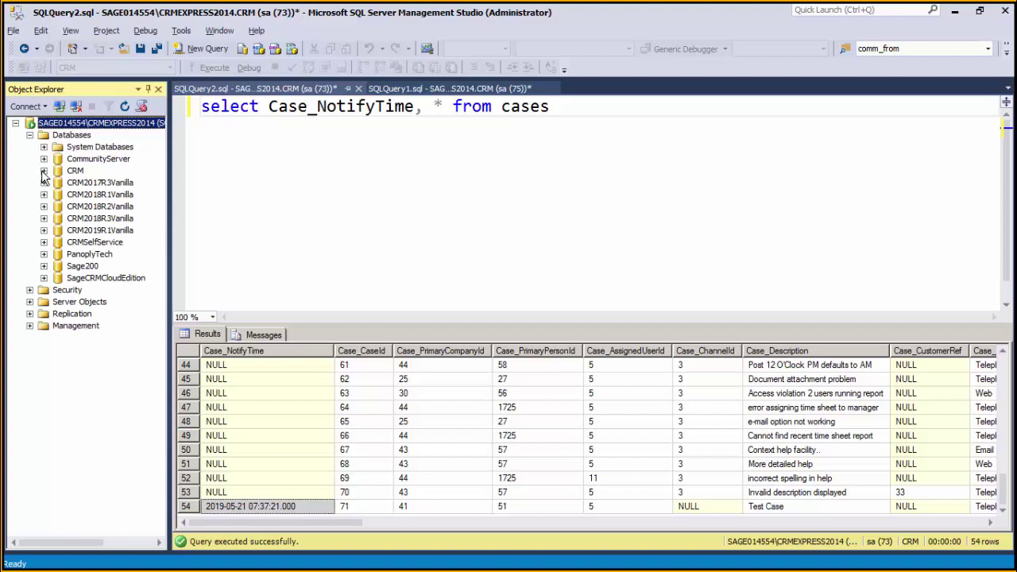
pyautogui.click(43, 171)
pyautogui.click(58, 195)
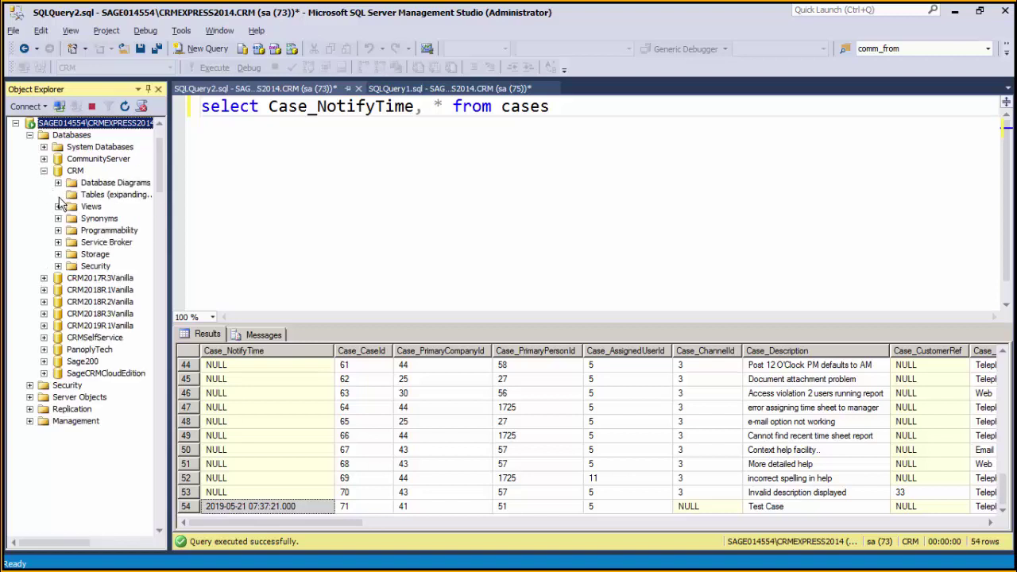
pyautogui.click(58, 123)
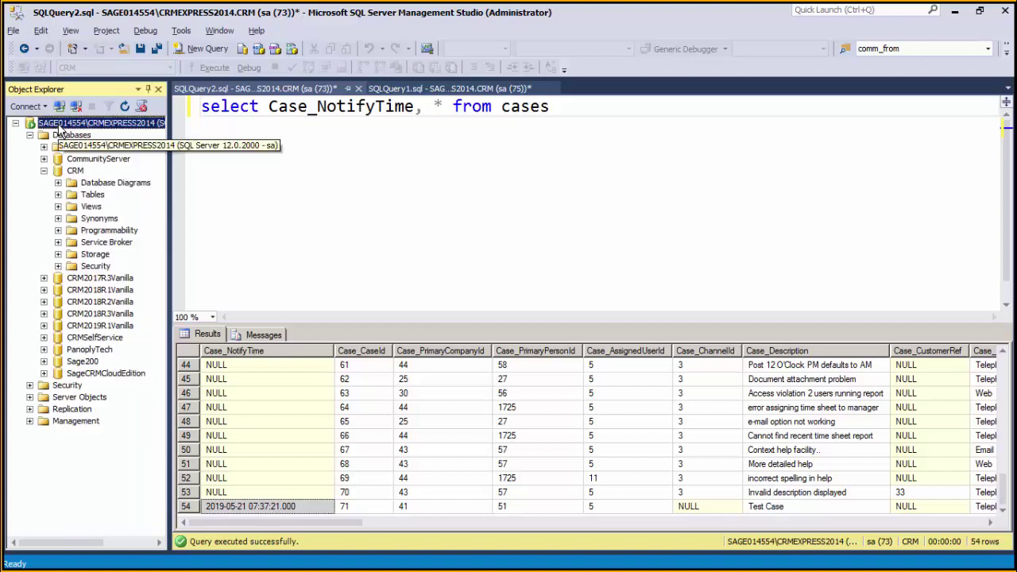
pyautogui.click(58, 207)
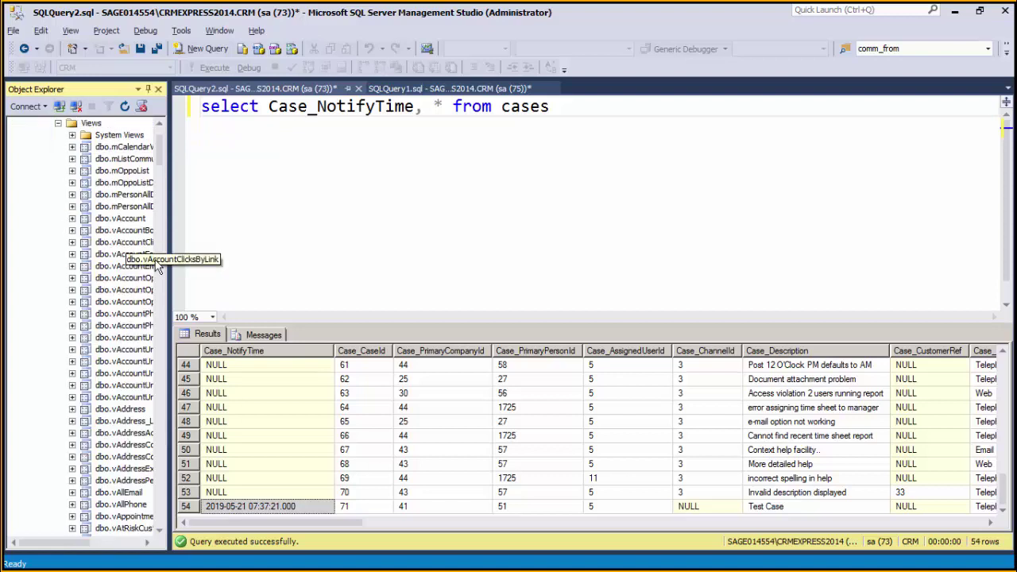
# Step: Widen the Object Explorer and locate the dbo.vSummaryCase view in the CRM database's view list
pyautogui.moveTo(167, 269); pyautogui.dragTo(292, 255)
pyautogui.moveTo(293, 158); pyautogui.dragTo(292, 460)
pyautogui.click(135, 327)
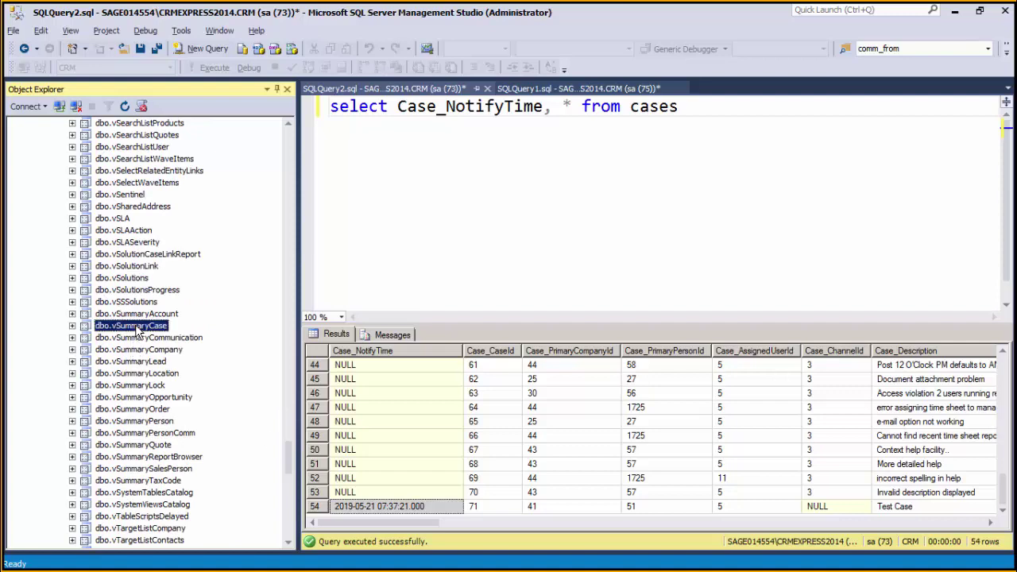
# Step: Return to Sage CRM and set the escalation rule's source to the view vSummaryCase with Cases as its table
pyautogui.hotkey('alt', 'Tab')
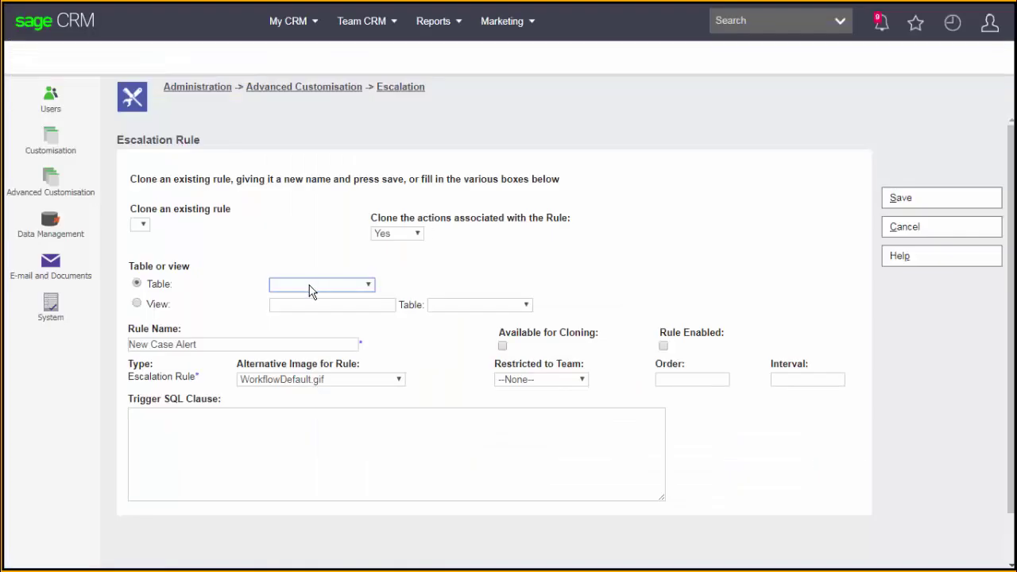
pyautogui.click(310, 285)
pyautogui.click(159, 306)
pyautogui.click(138, 305)
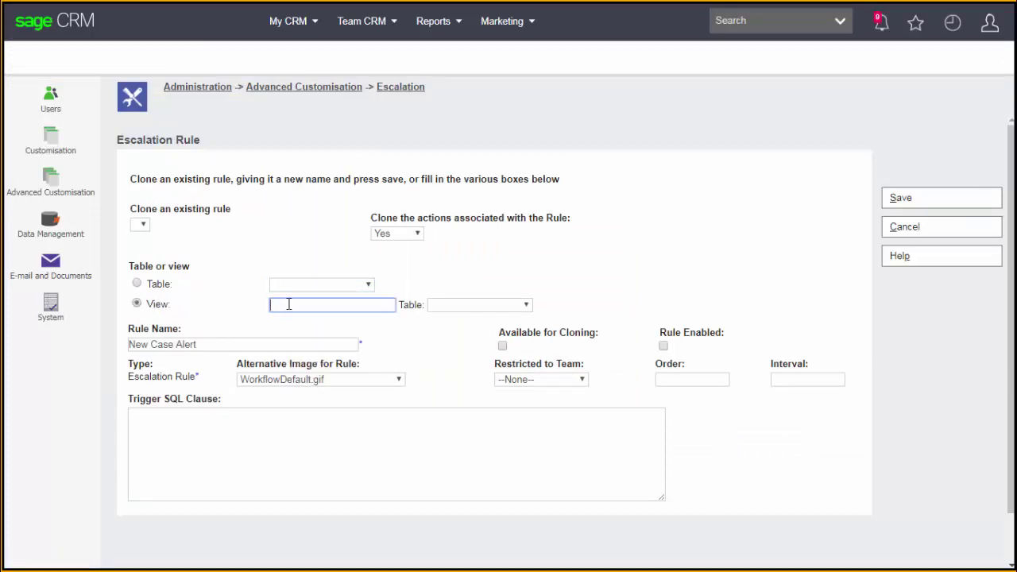
pyautogui.write('vSummaryCase')
pyautogui.click(475, 310)
pyautogui.click(472, 331)
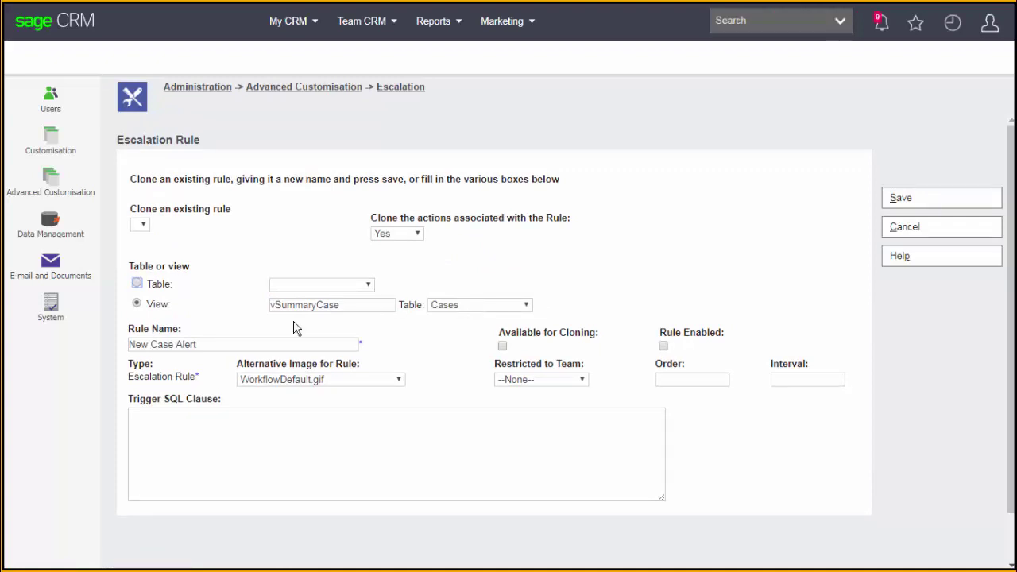
# Step: Enter the trigger SQL clause case_stage = 'Logged' and case_status = 'In Progress' for the rule
pyautogui.click(334, 451)
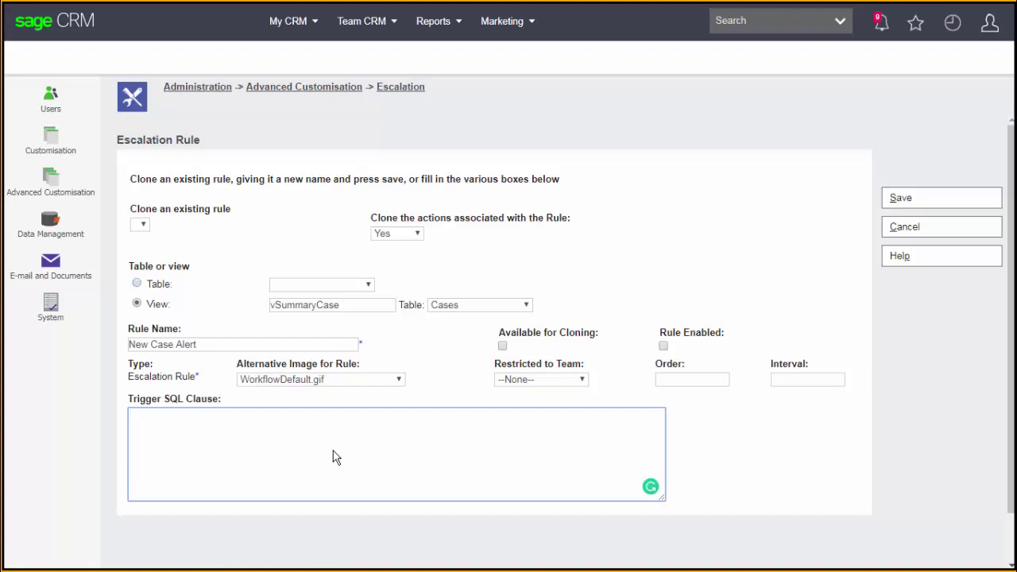
pyautogui.write('case_ stage =')
pyautogui.hotkey('alt', 'Tab')
pyautogui.hotkey('alt', 'shift', 'Tab')
pyautogui.write("'Logged' and ca")
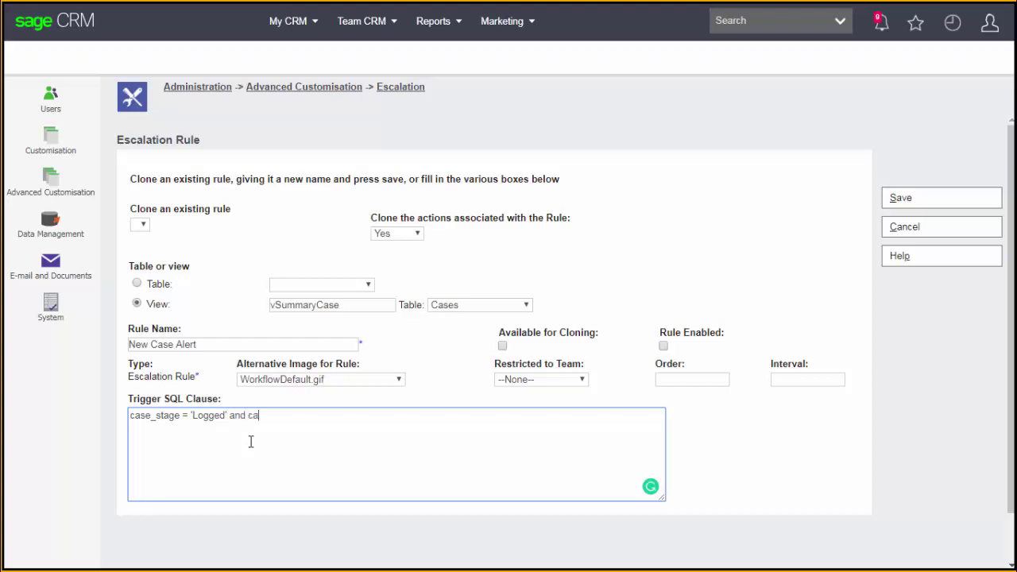
pyautogui.write("se_status = 'In Progress'")
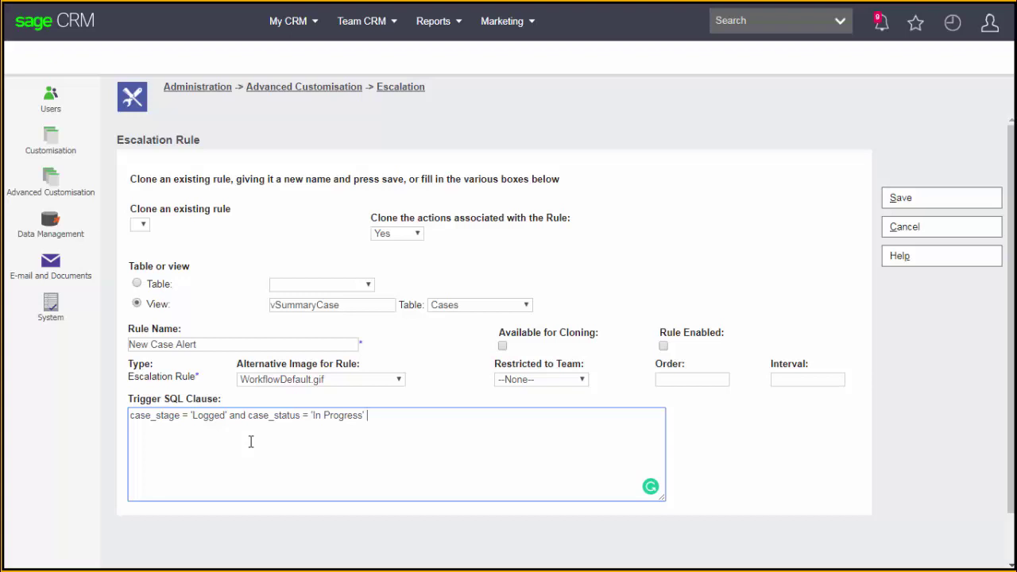
# Step: Consult the # Codes slide for the current user code and extend the trigger SQL clause with and case_assigneduserid = #U and
pyautogui.write('and case_assigneduserid')
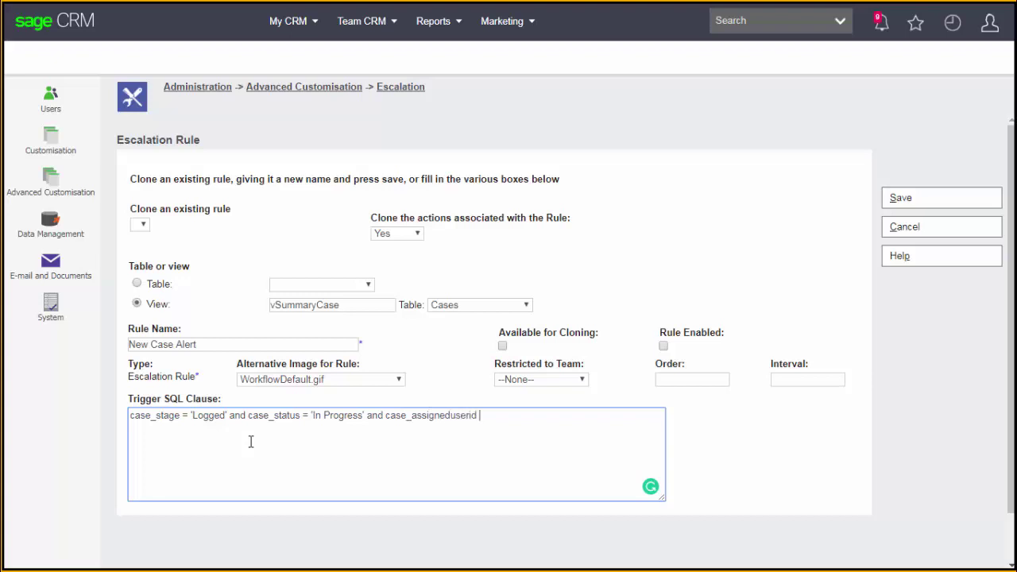
pyautogui.write(' =')
pyautogui.hotkey('alt', 'Tab')
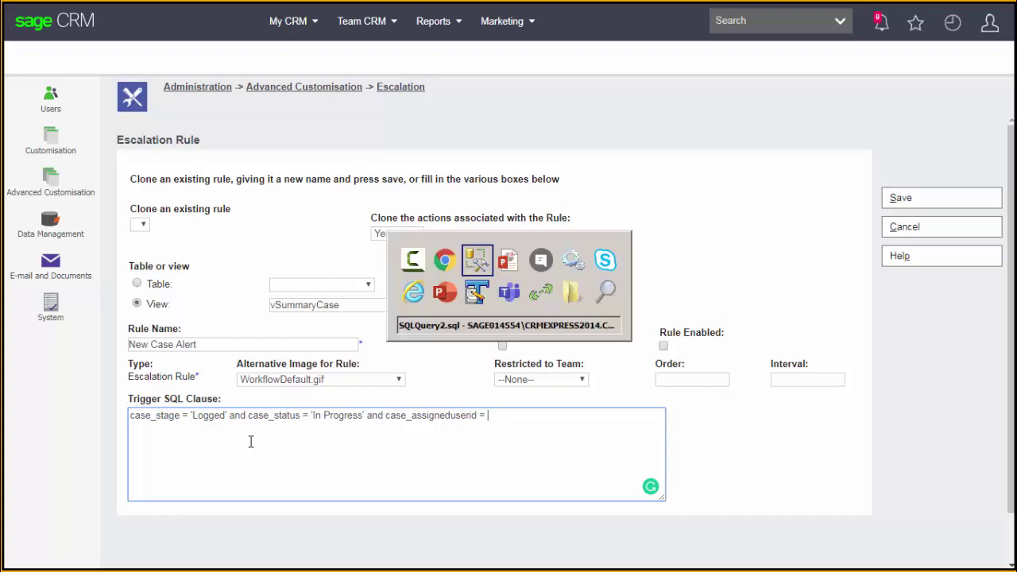
pyautogui.press('Left')
pyautogui.press('Right')
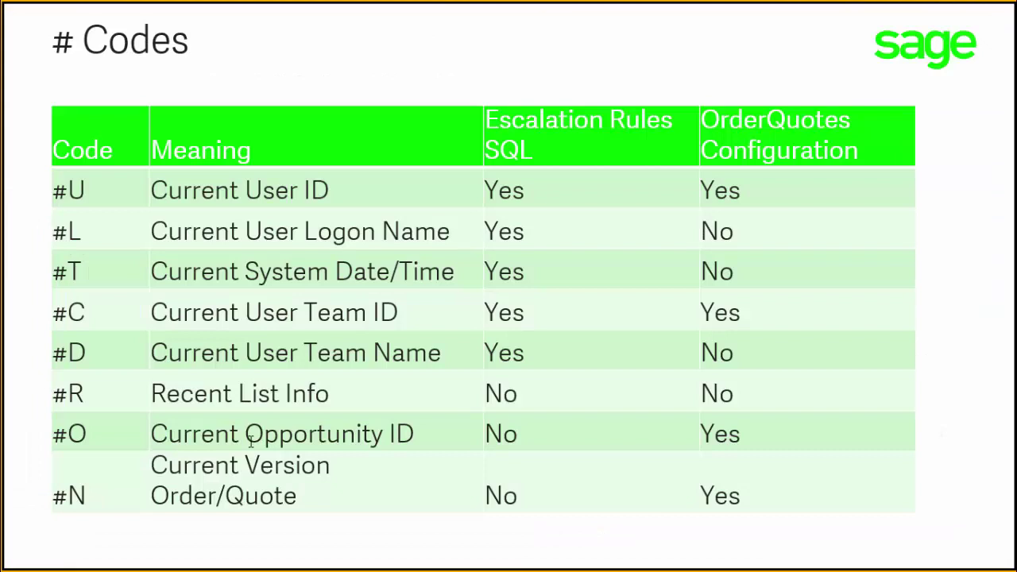
pyautogui.hotkey('alt', 'Tab')
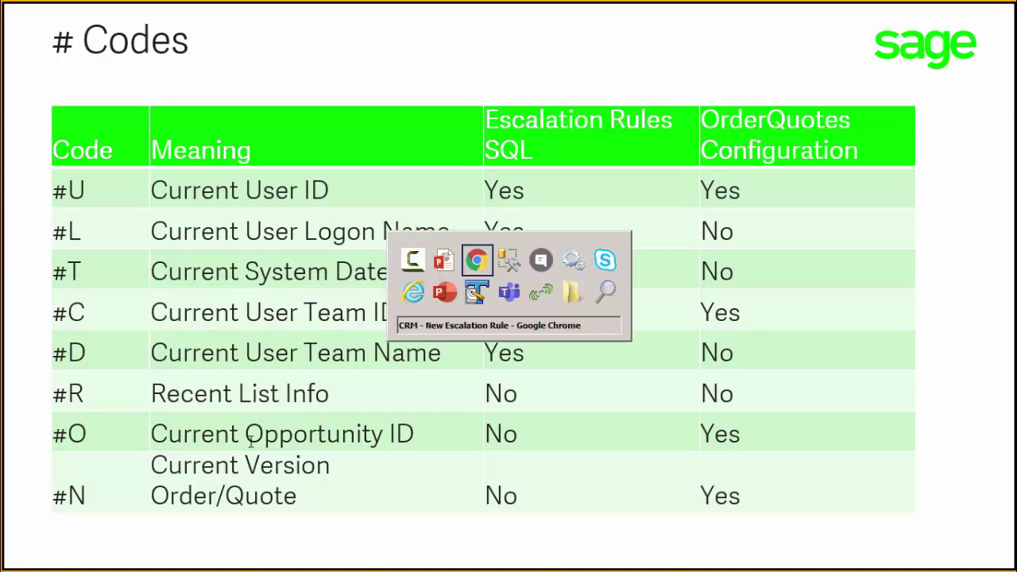
pyautogui.write('#U and ')
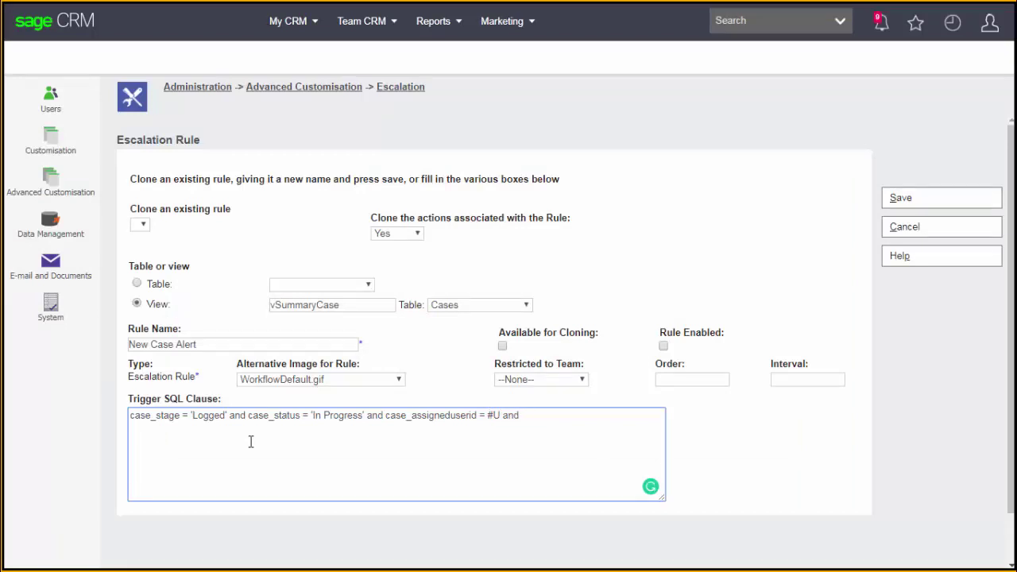
# Step: Complete the trigger SQL clause with case_notifty < #T and save the escalation rule
pyautogui.write('case_')
pyautogui.write('notifi')
pyautogui.write('y <')
pyautogui.write('#T')
pyautogui.click(911, 204)
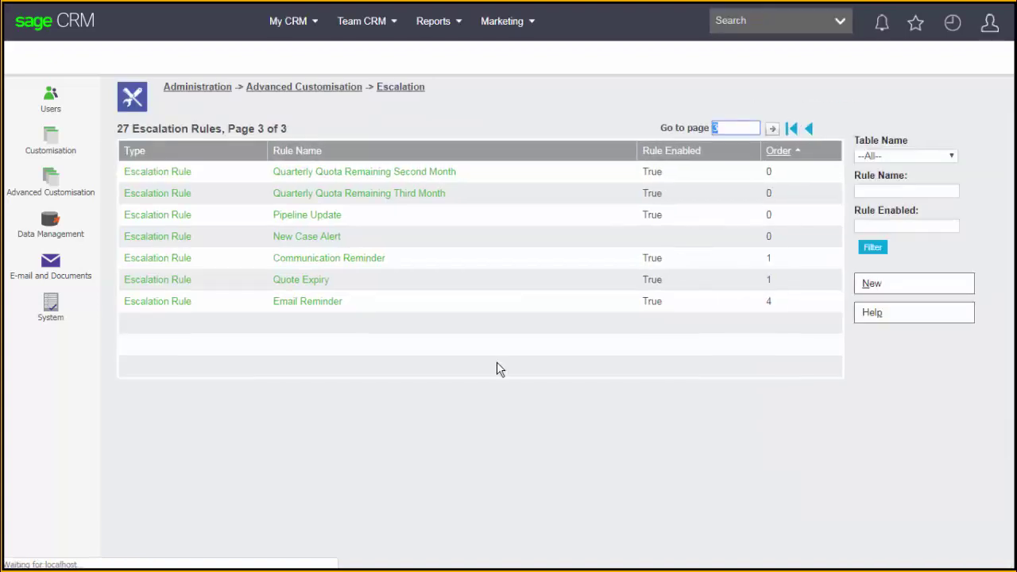
# Step: Examine the #T condition in the Communication Reminder rule and compare it with the one in the New Case Alert rule
pyautogui.click(289, 266)
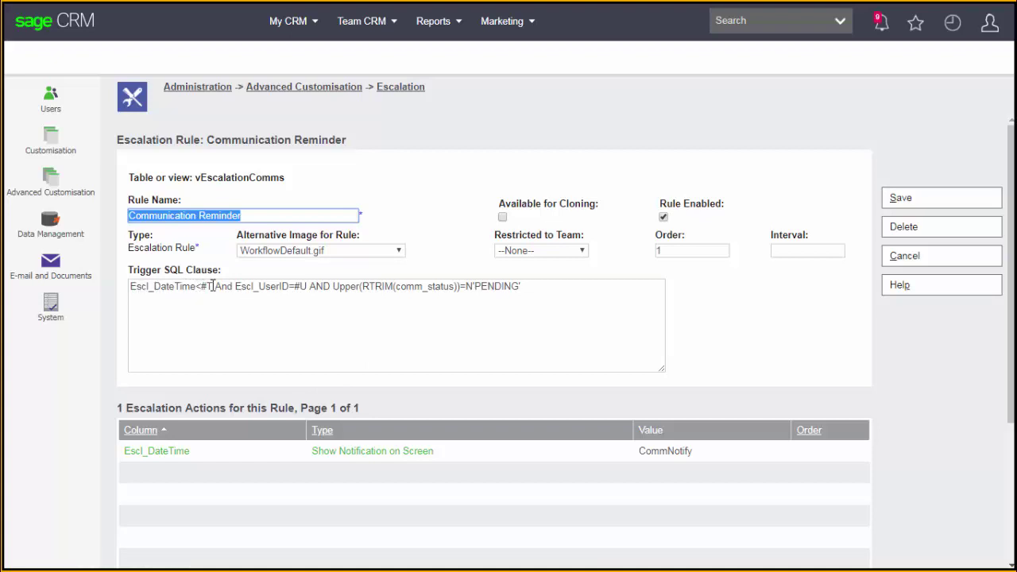
pyautogui.click(896, 271)
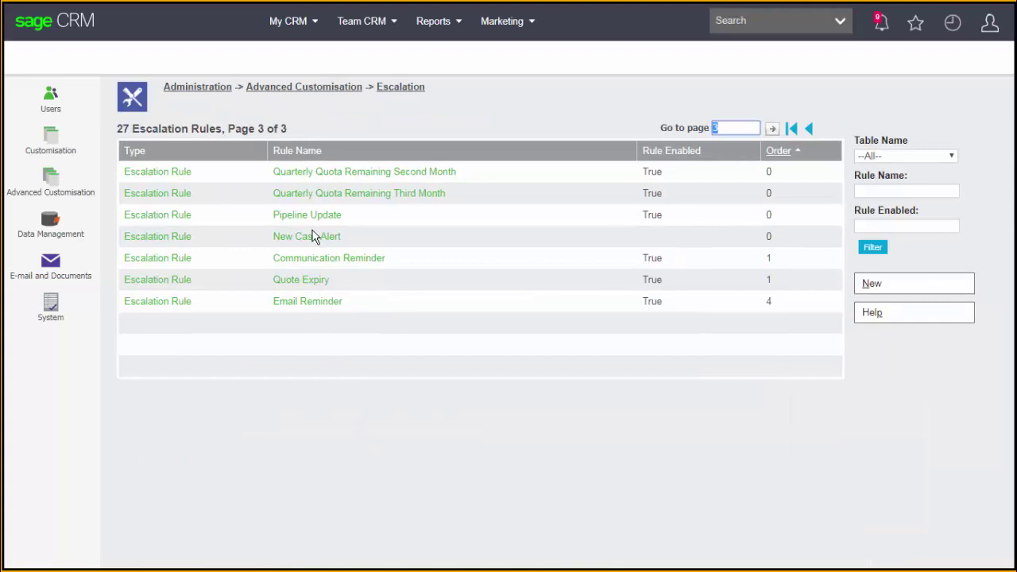
pyautogui.click(308, 241)
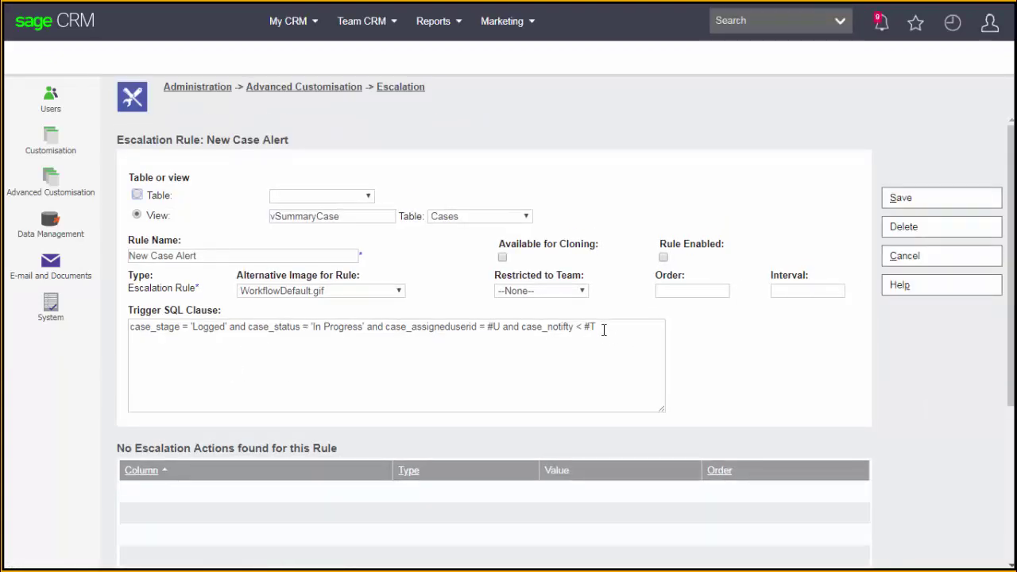
pyautogui.moveTo(602, 327); pyautogui.dragTo(521, 326)
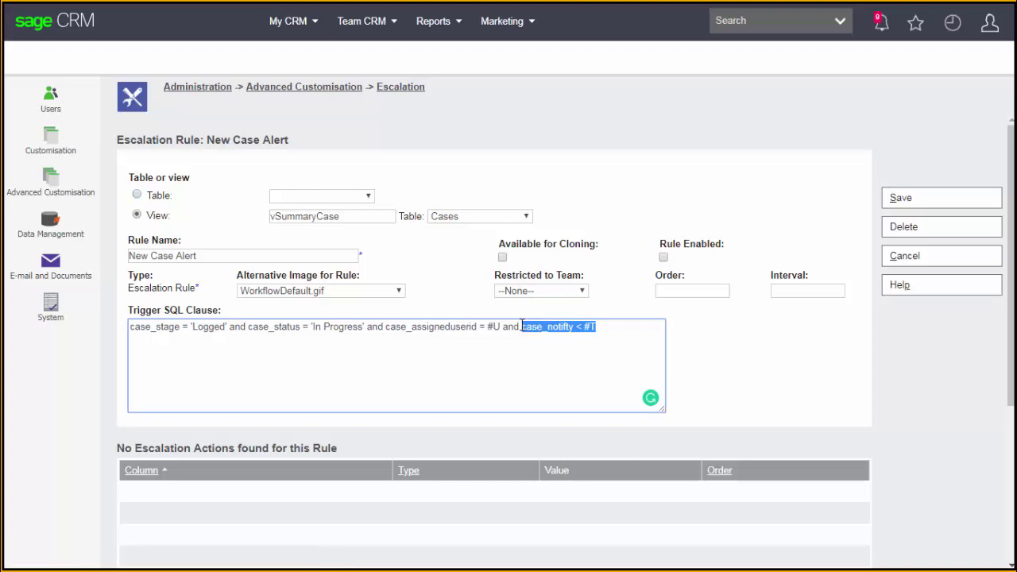
pyautogui.click(442, 379)
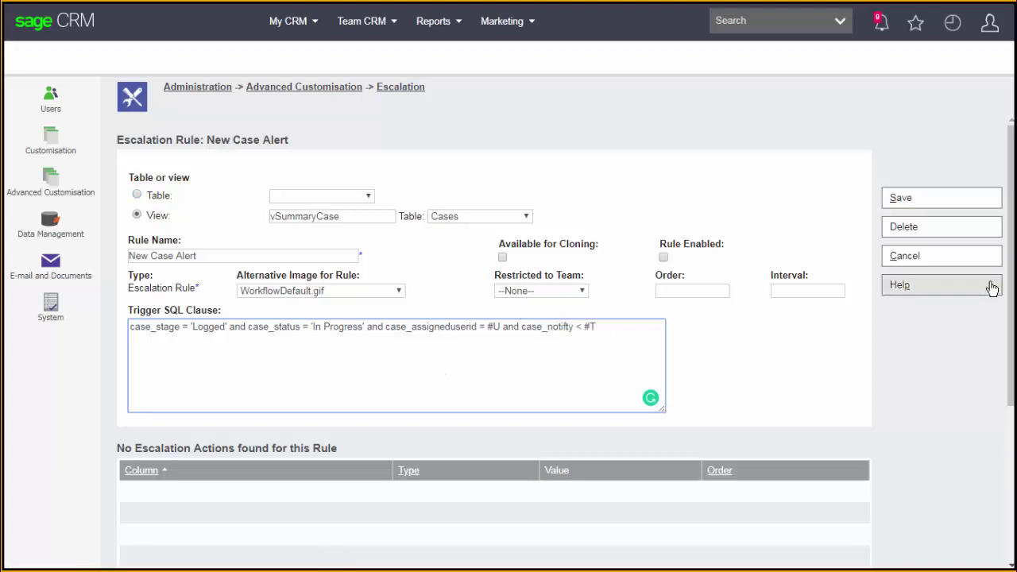
# Step: Start a new escalation action for the New Case Alert rule and consult the Action Availability slide in the presentation
pyautogui.scroll(-3, 1010, 290)
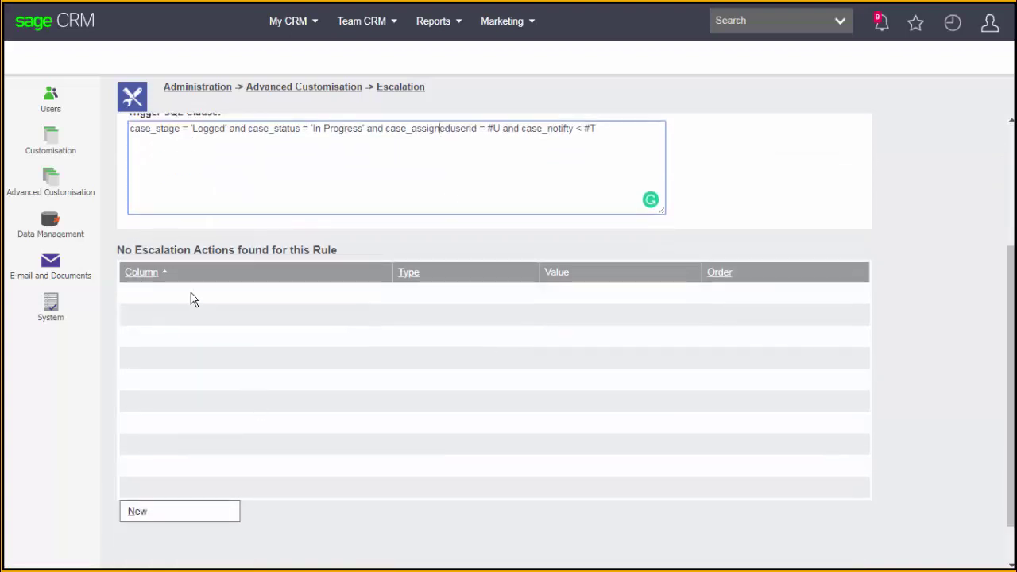
pyautogui.click(165, 520)
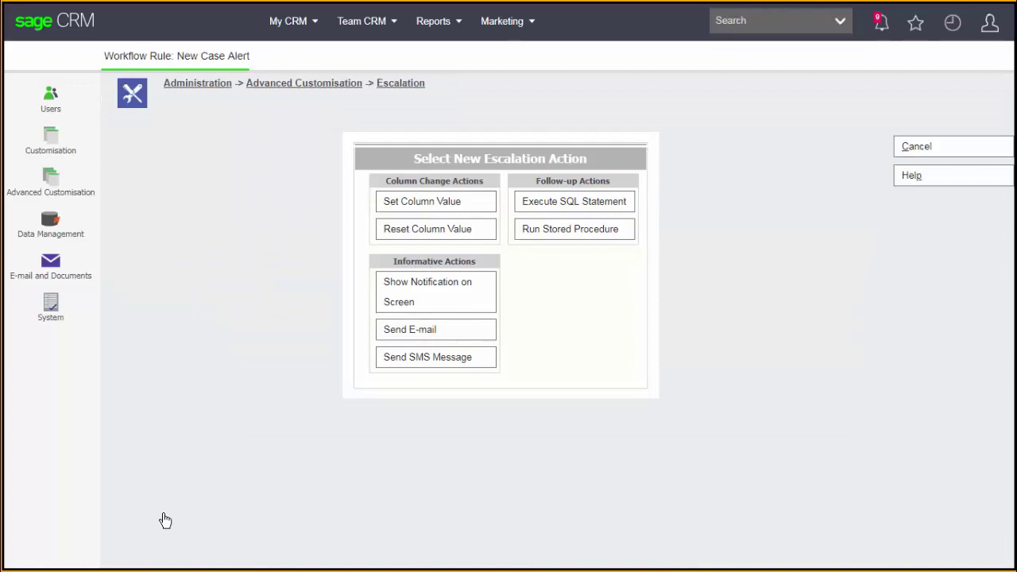
pyautogui.hotkey('alt', 'Tab')
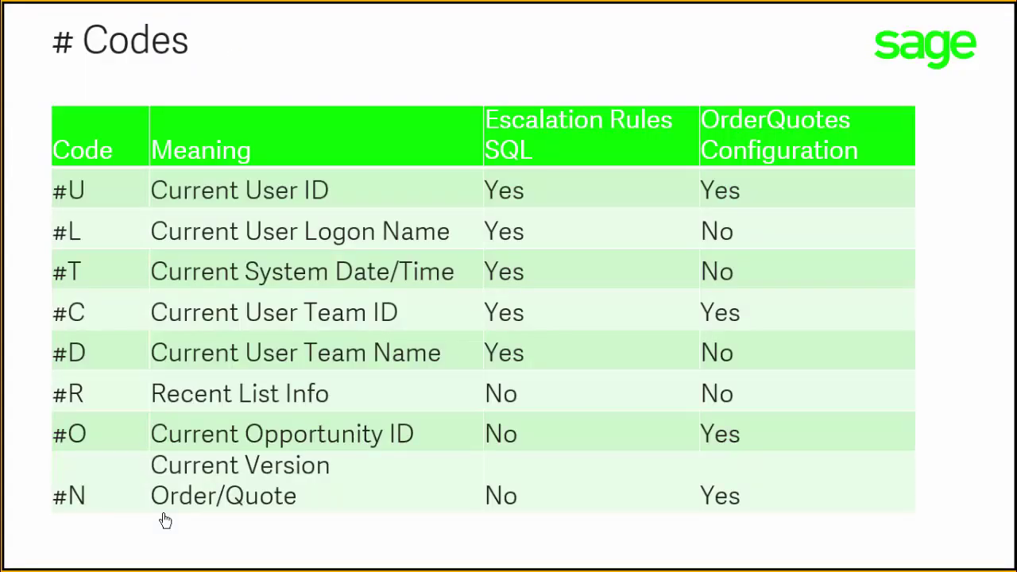
pyautogui.click(164, 520)
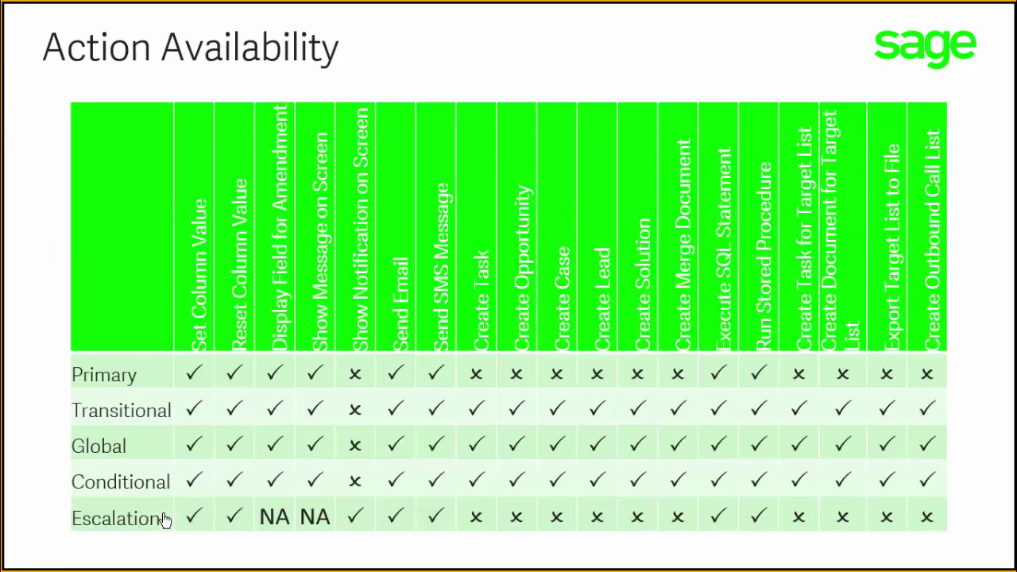
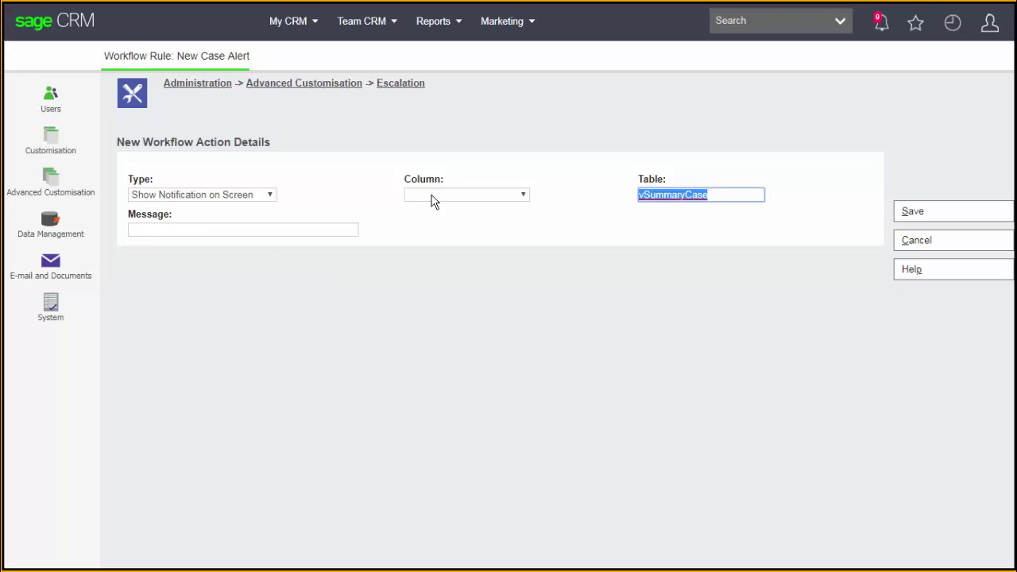
# Step: Choose case_notifytime as the column of the Show Notification on Screen action
pyautogui.click(432, 201)
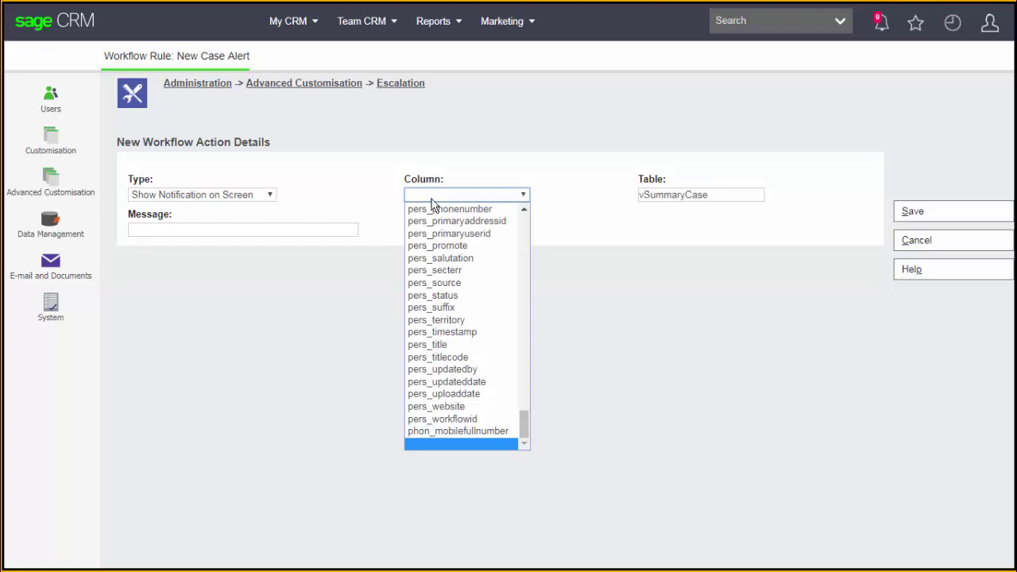
pyautogui.moveTo(526, 421); pyautogui.dragTo(522, 287)
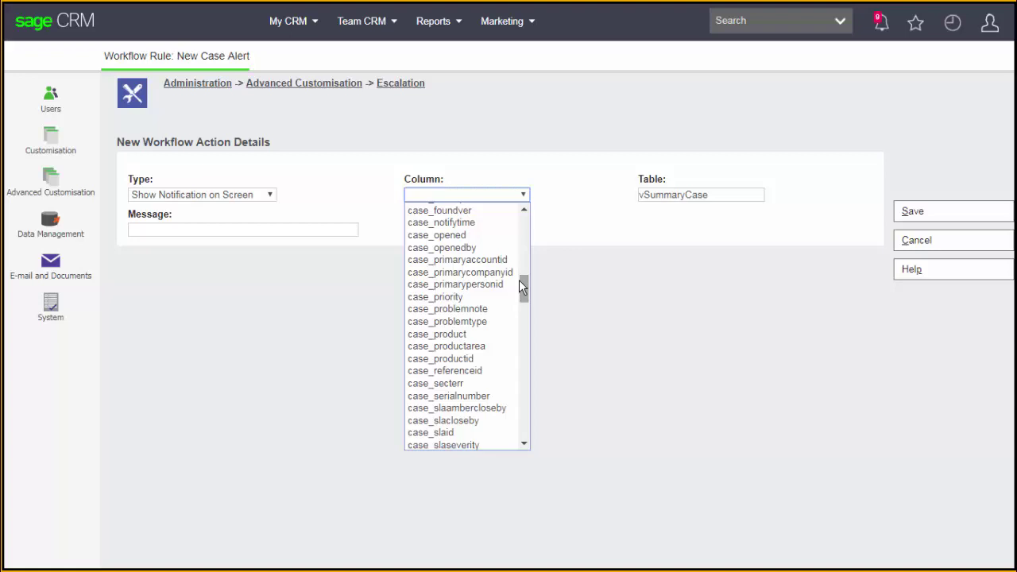
pyautogui.moveTo(519, 282); pyautogui.dragTo(518, 274)
pyautogui.click(468, 280)
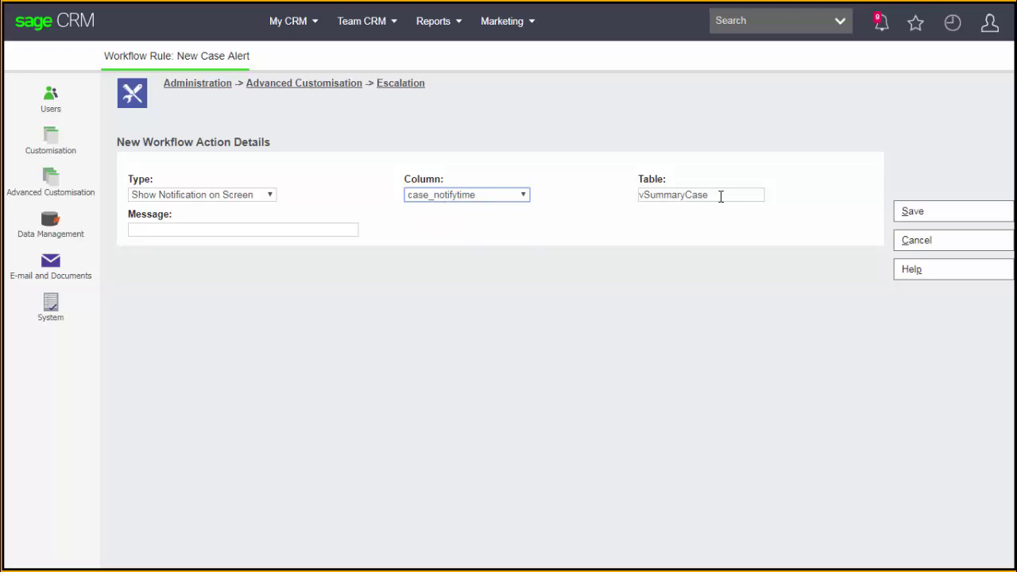
# Step: Look at the cases query in SQL Server Management Studio, and set the notification action's table to Cases
pyautogui.doubleClick(664, 196)
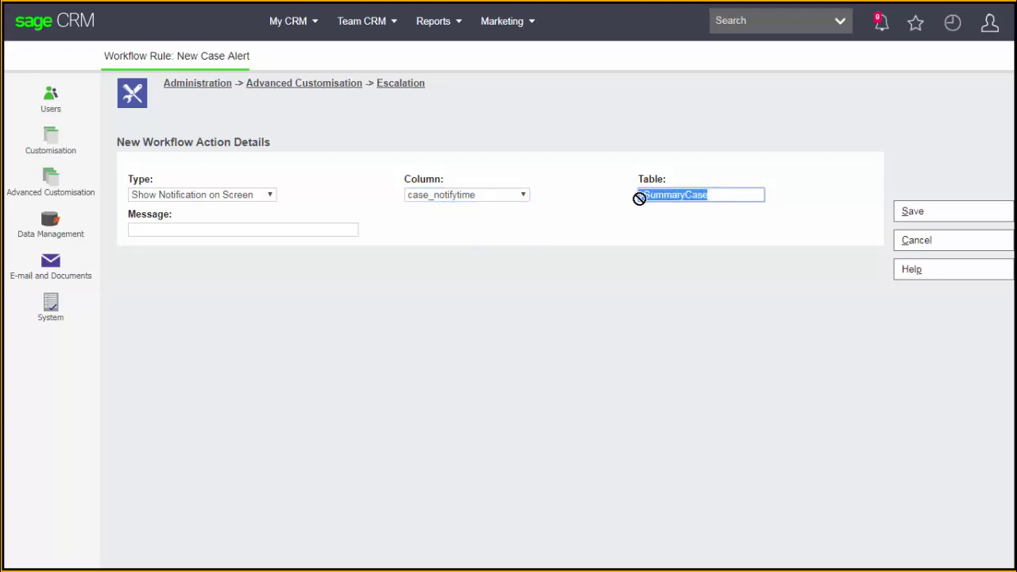
pyautogui.hotkey('alt', 'Tab')
pyautogui.hotkey('alt', 'Tab')
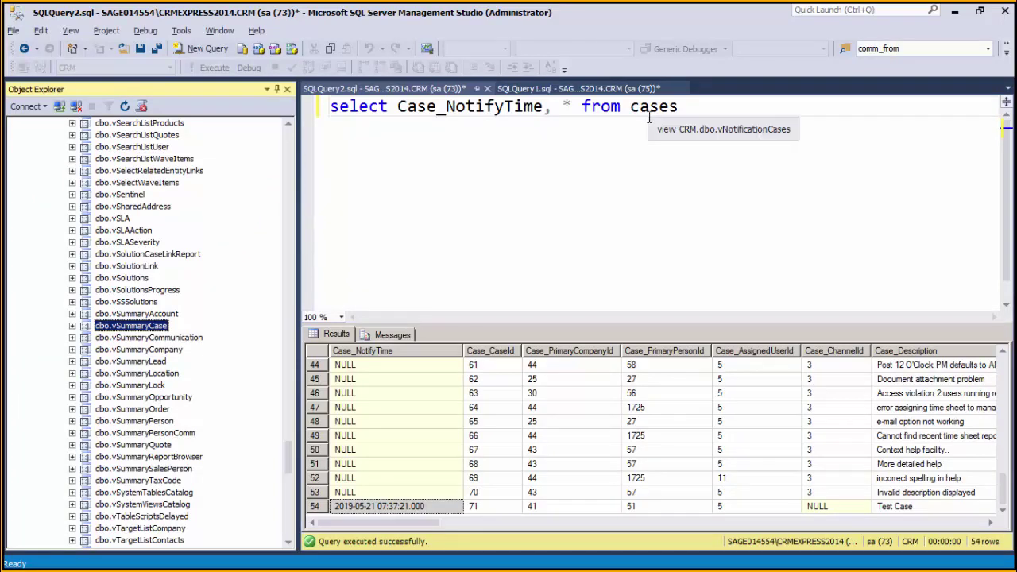
pyautogui.hotkey('alt', 'Tab')
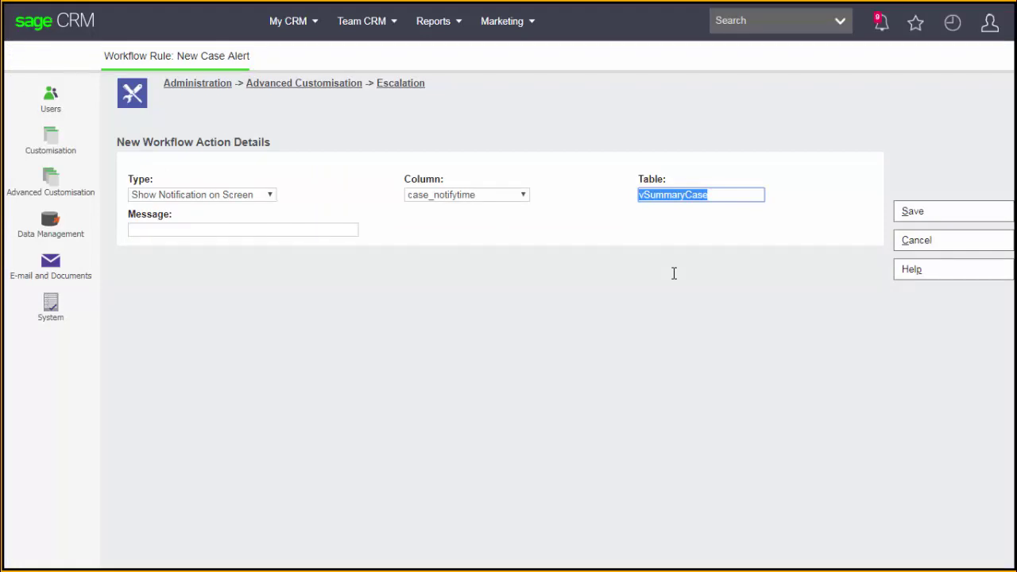
pyautogui.write('C')
pyautogui.press('BackSpace')
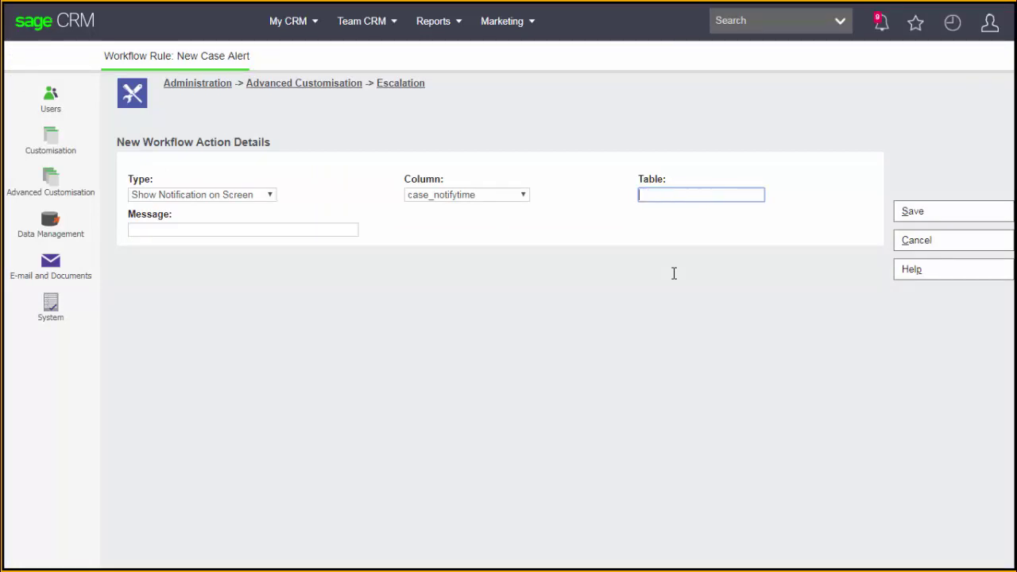
pyautogui.write('Cases')
# Step: Set the notification action's message to NewCaseAlert and save the action
pyautogui.click(286, 234)
pyautogui.click(481, 281)
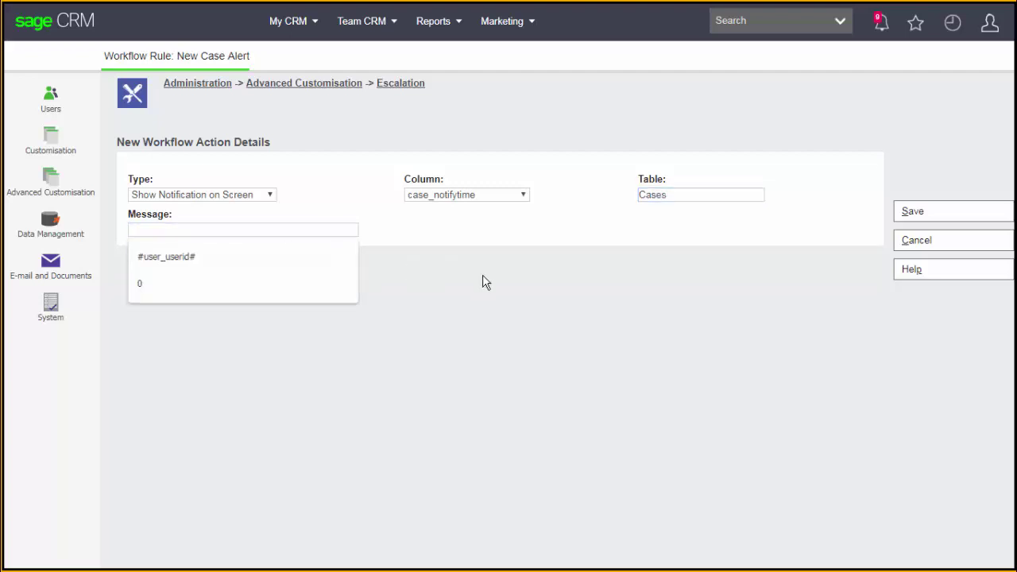
pyautogui.click(282, 232)
pyautogui.write('New')
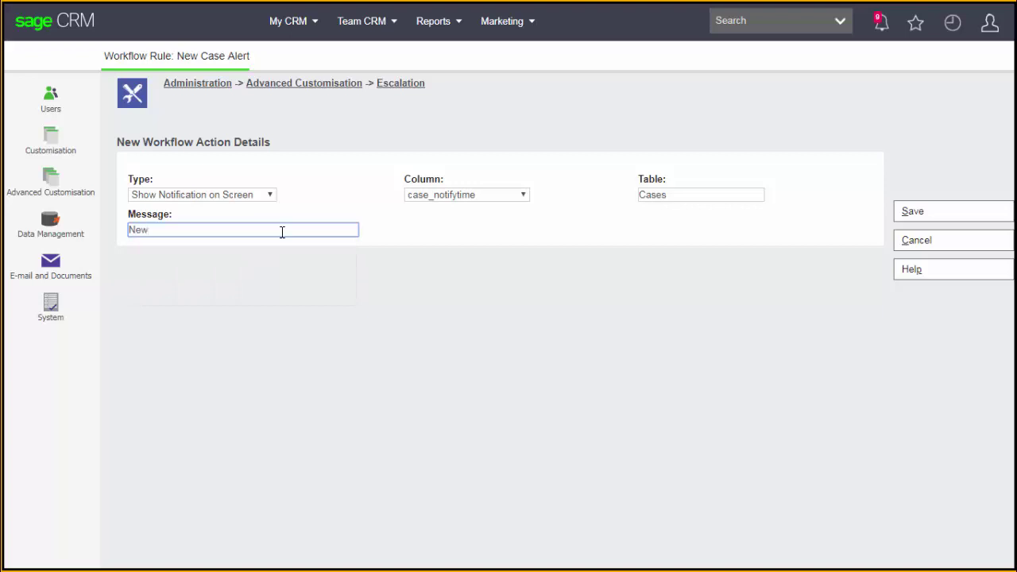
pyautogui.write('CaseAlert')
pyautogui.click(362, 340)
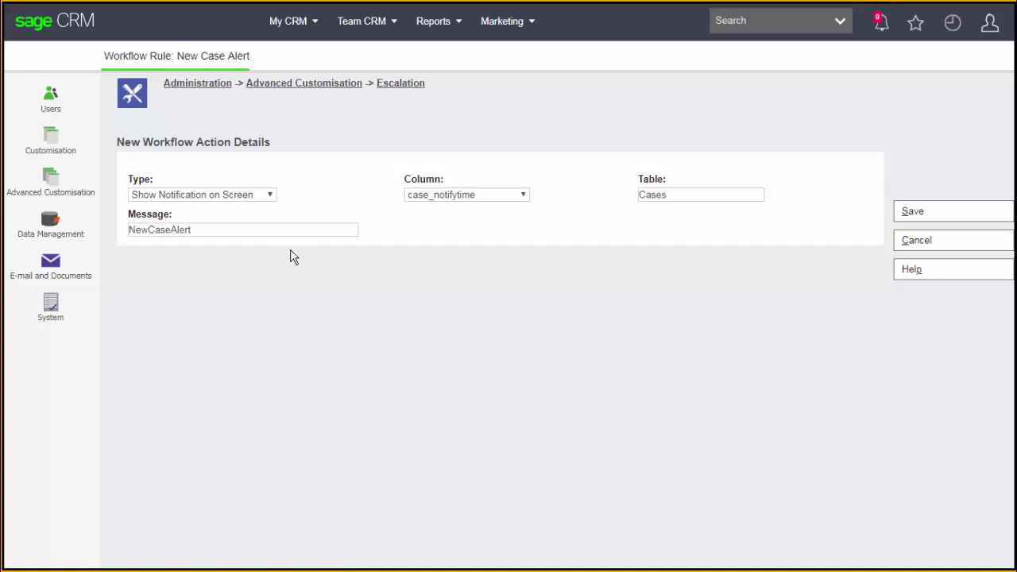
pyautogui.click(918, 219)
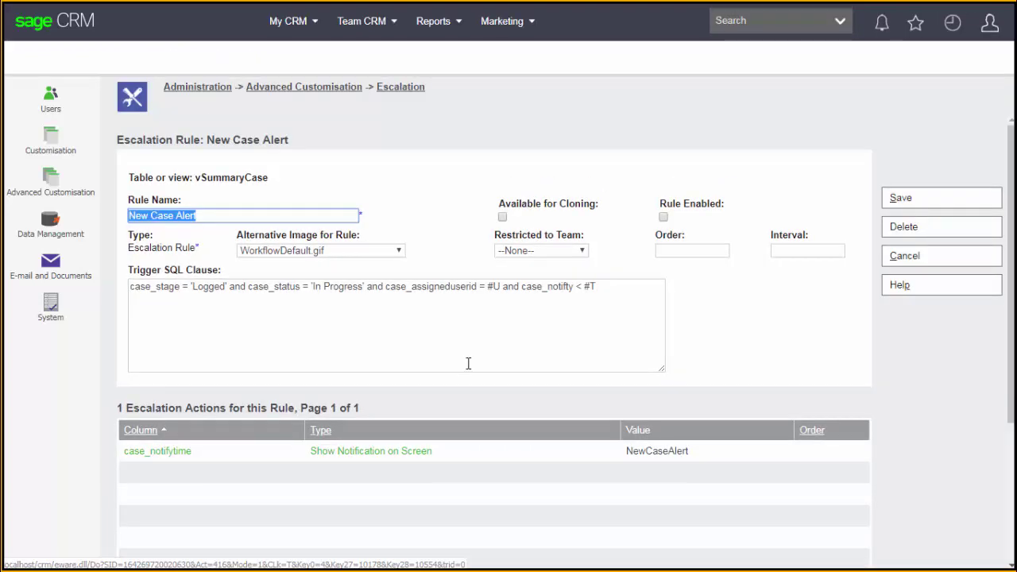
# Step: Open the case_notifytime action's NewCaseAlert message for translation and set its US translation to "You have a new case assigned #case_description#"
pyautogui.click(158, 460)
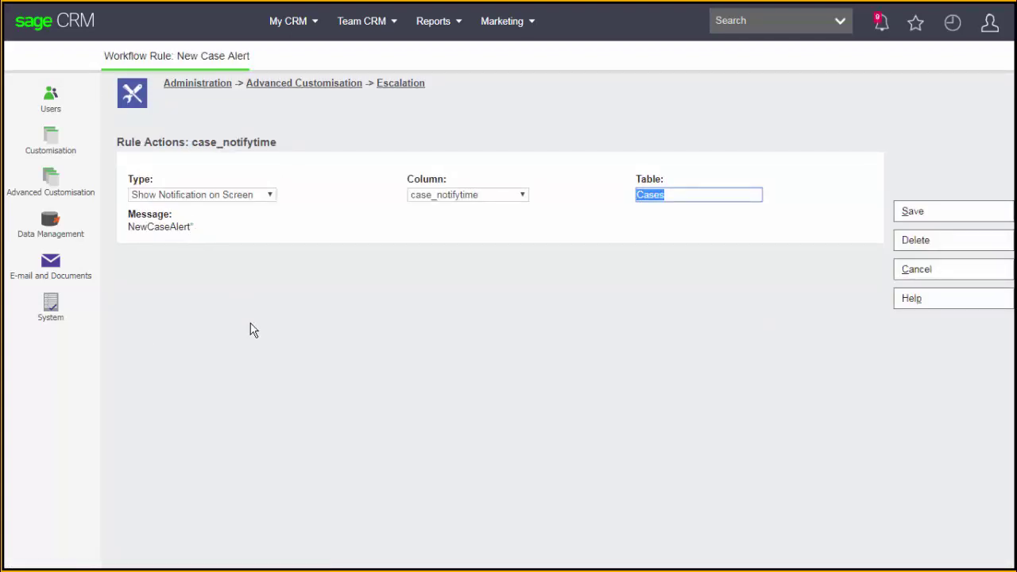
pyautogui.click(193, 233)
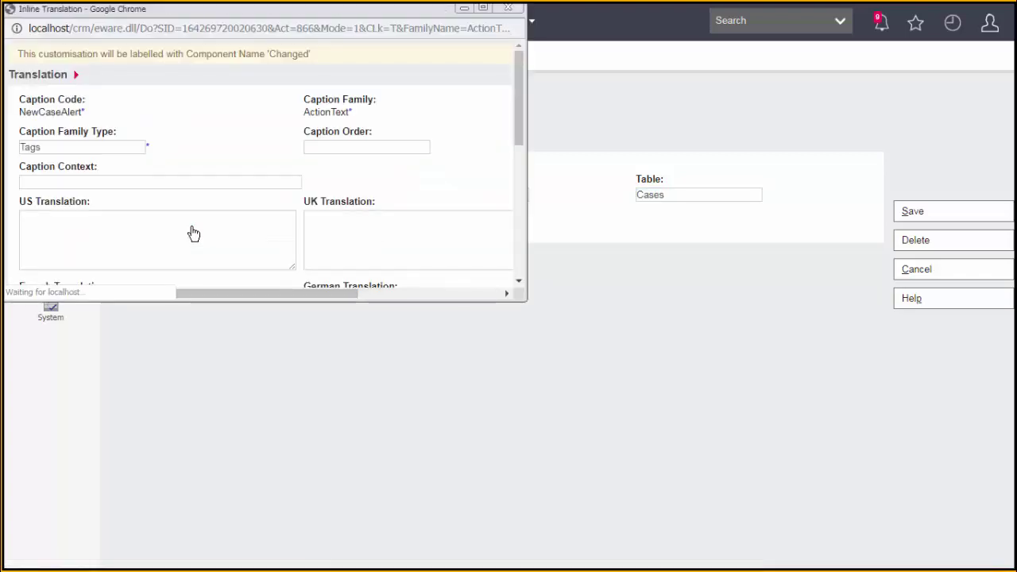
pyautogui.click(194, 231)
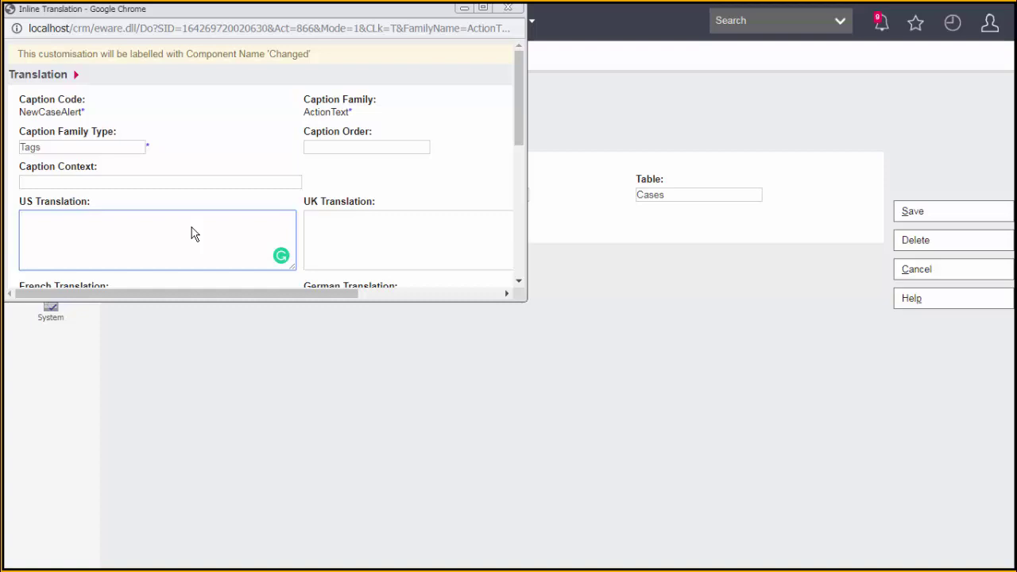
pyautogui.write('#')
pyautogui.press('BackSpace')
pyautogui.write('You have a new case as')
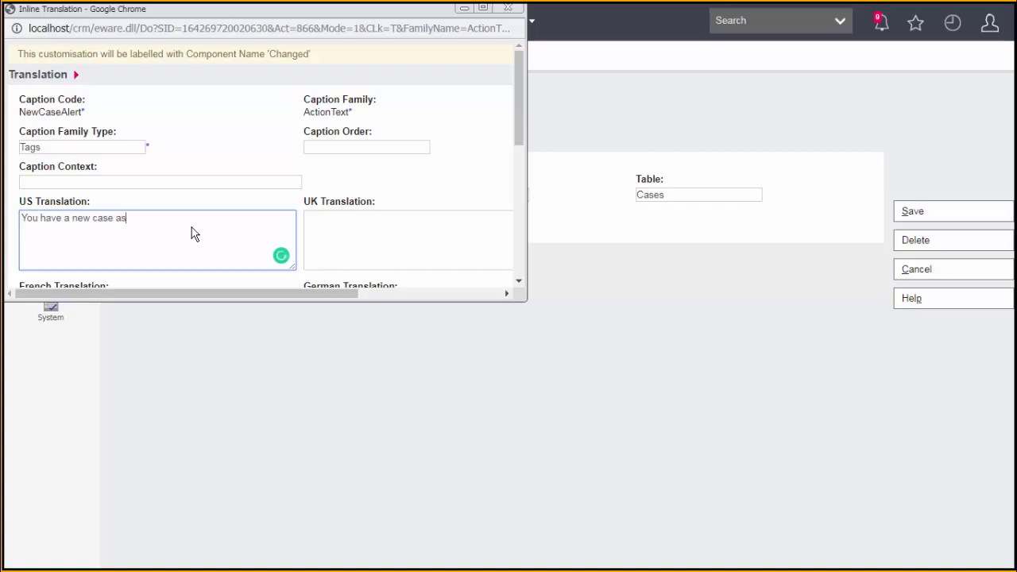
pyautogui.write('signed #case_description#')
# Step: Copy the US translation text into the UK translation of NewCaseAlert and save the translation
pyautogui.moveTo(265, 218); pyautogui.dragTo(20, 229)
pyautogui.hotkey('ctrl', 'c')
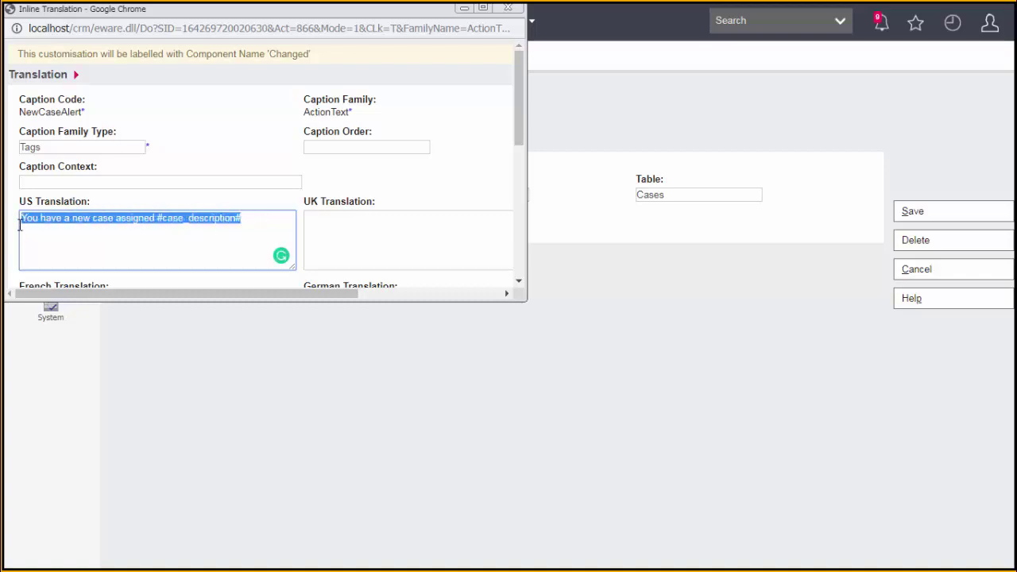
pyautogui.click(356, 220)
pyautogui.hotkey('ctrl', 'v')
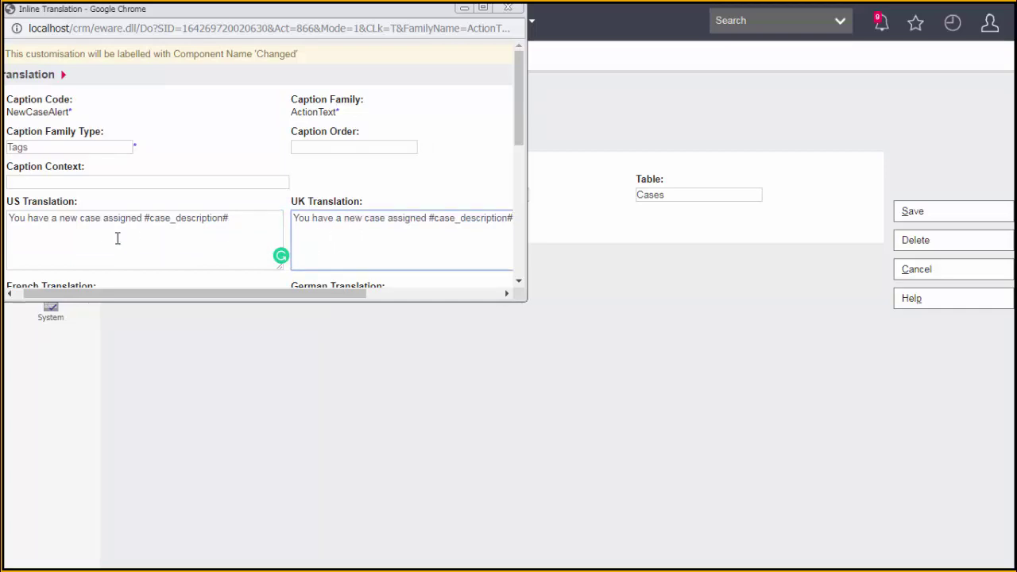
pyautogui.moveTo(184, 292); pyautogui.dragTo(399, 311)
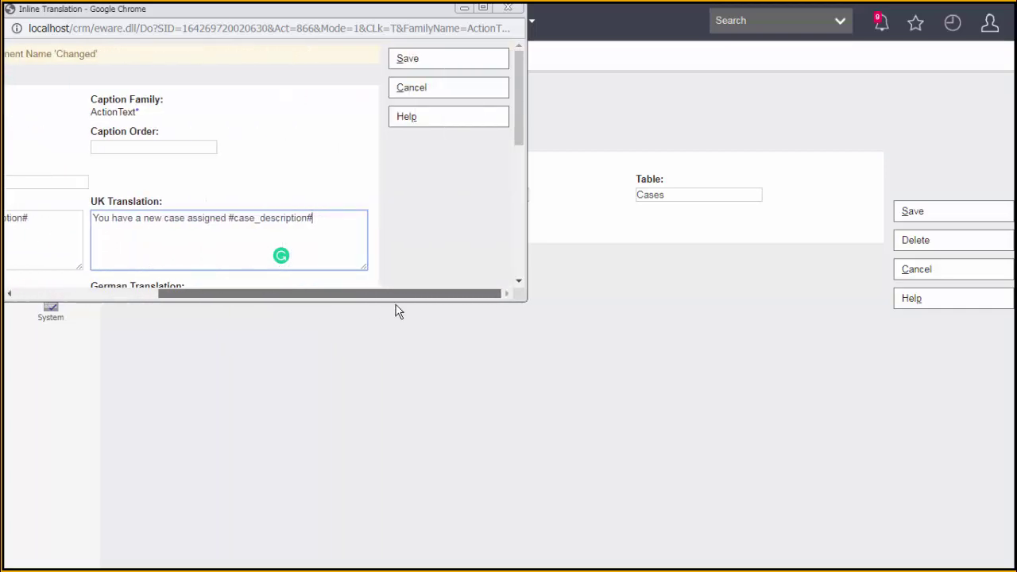
pyautogui.click(421, 62)
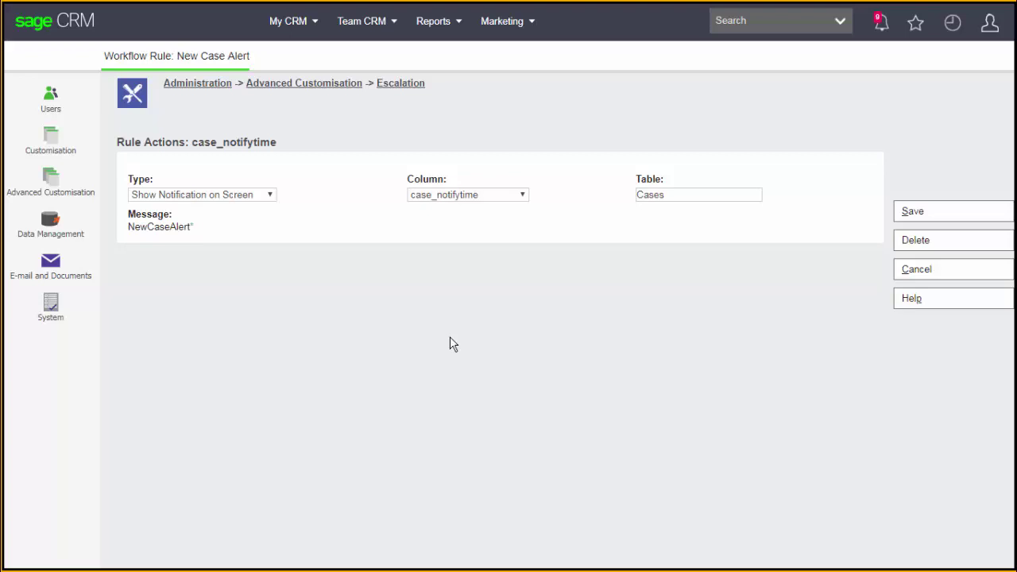
# Step: Save the notification action, then enable the New Case Alert rule and save it
pyautogui.click(918, 216)
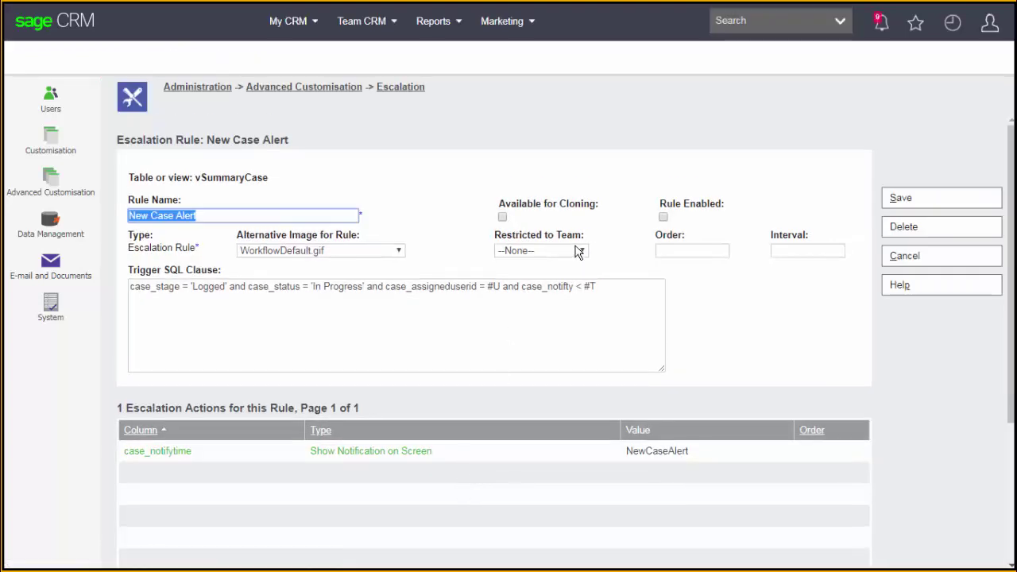
pyautogui.click(664, 217)
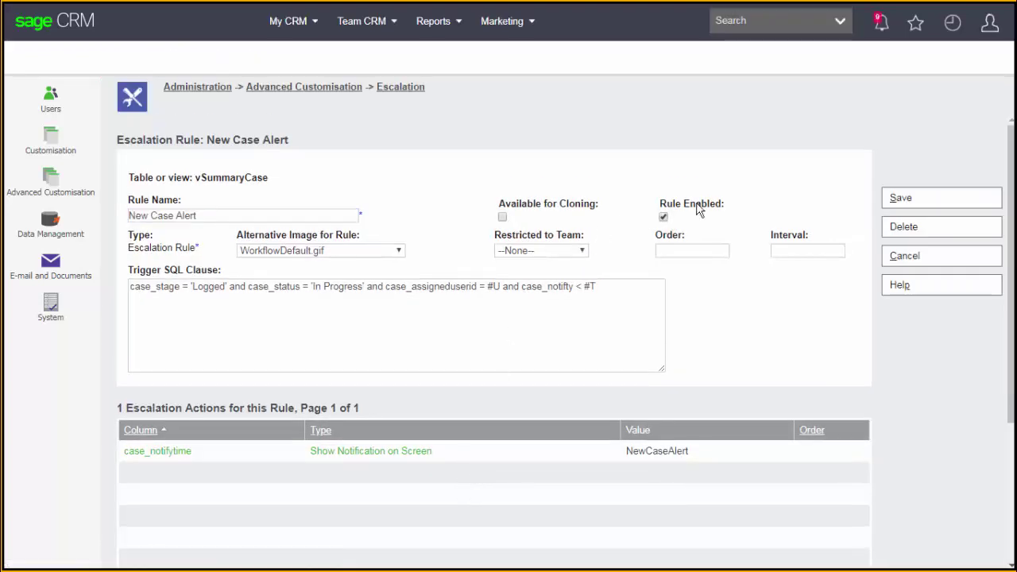
pyautogui.click(917, 205)
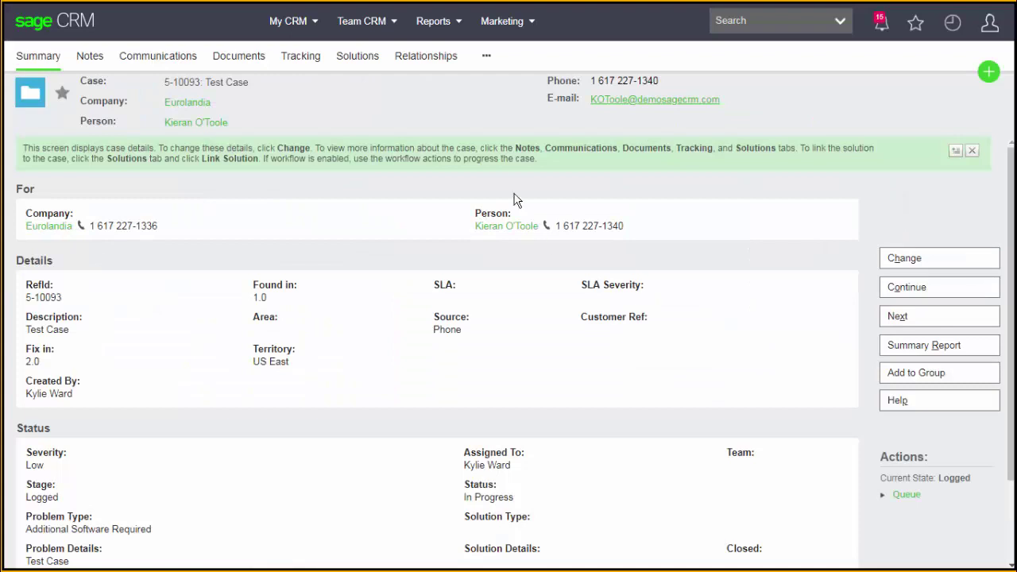
# Step: Review the new case notifications, dismiss all those listed, and open the Test Case for Eurolandia from its notification
pyautogui.click(881, 23)
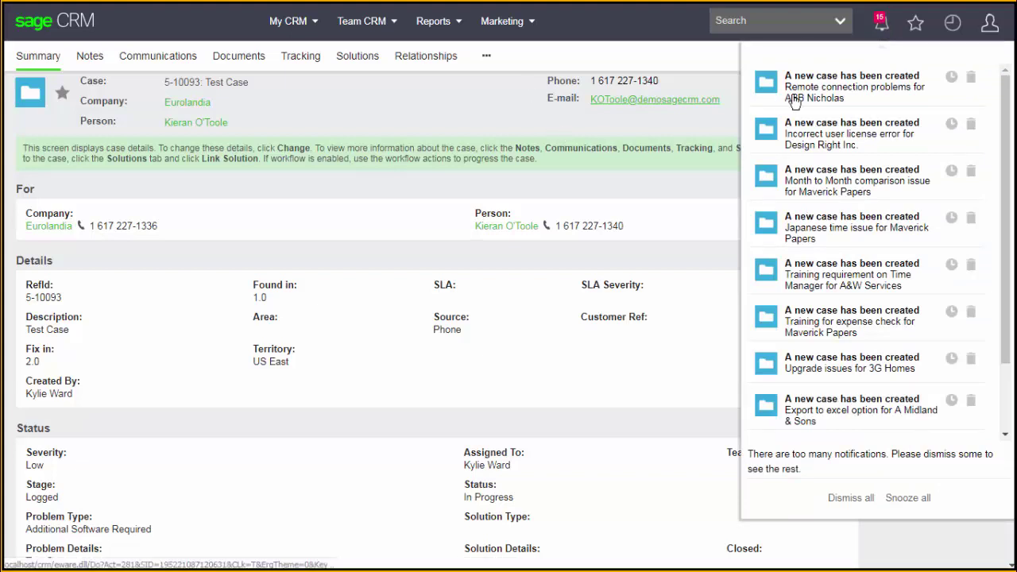
pyautogui.moveTo(1008, 104)
pyautogui.mouseDown()
pyautogui.moveTo(1004, 250)
pyautogui.moveTo(1005, 100)
pyautogui.mouseUp()
pyautogui.click(467, 107)
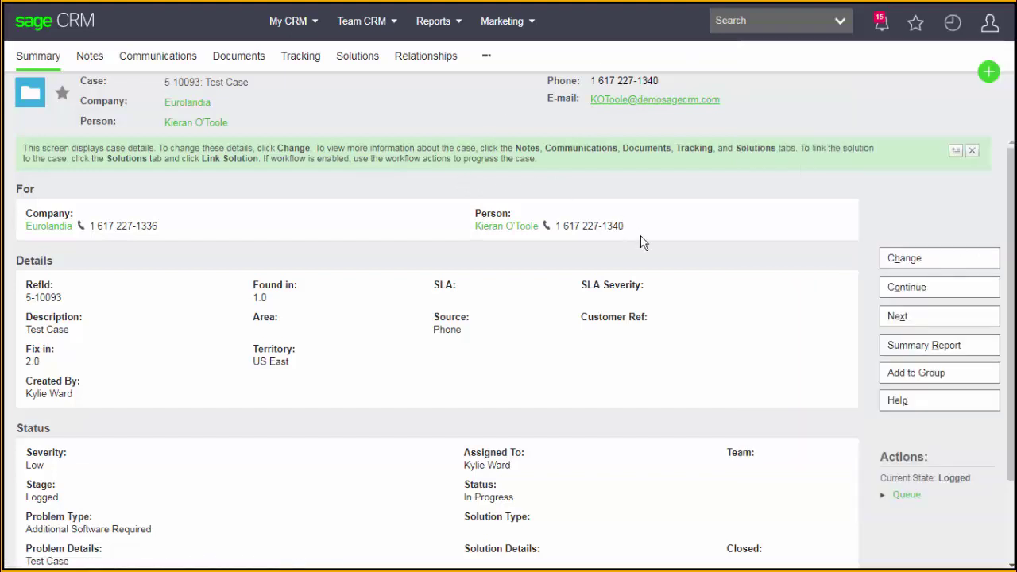
pyautogui.click(884, 30)
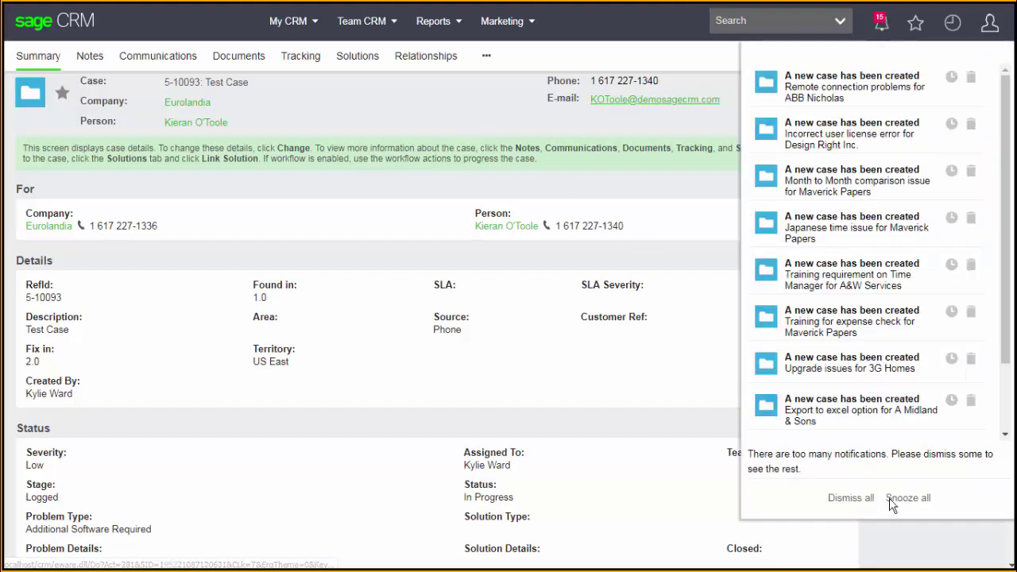
pyautogui.click(850, 498)
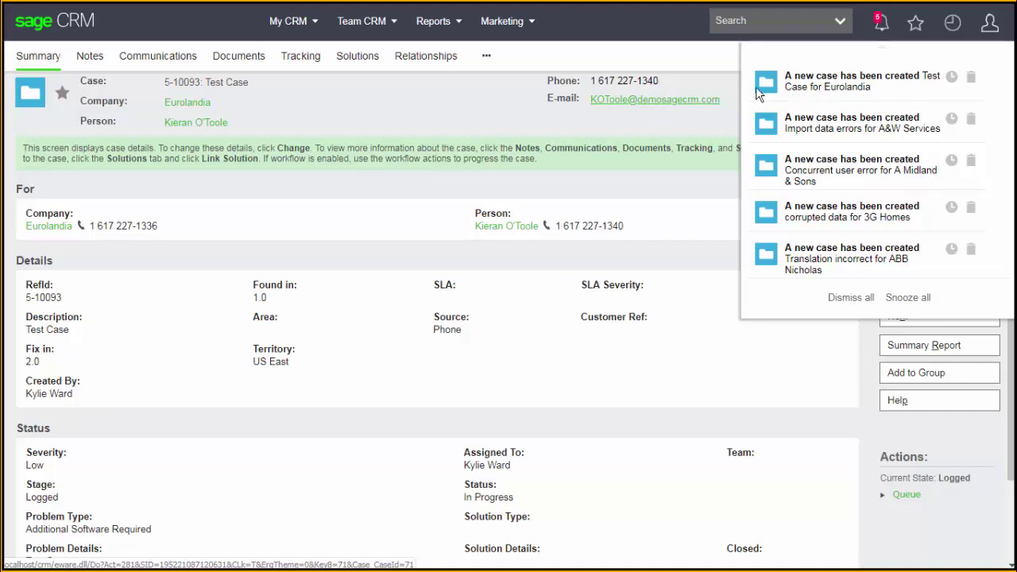
pyautogui.click(799, 82)
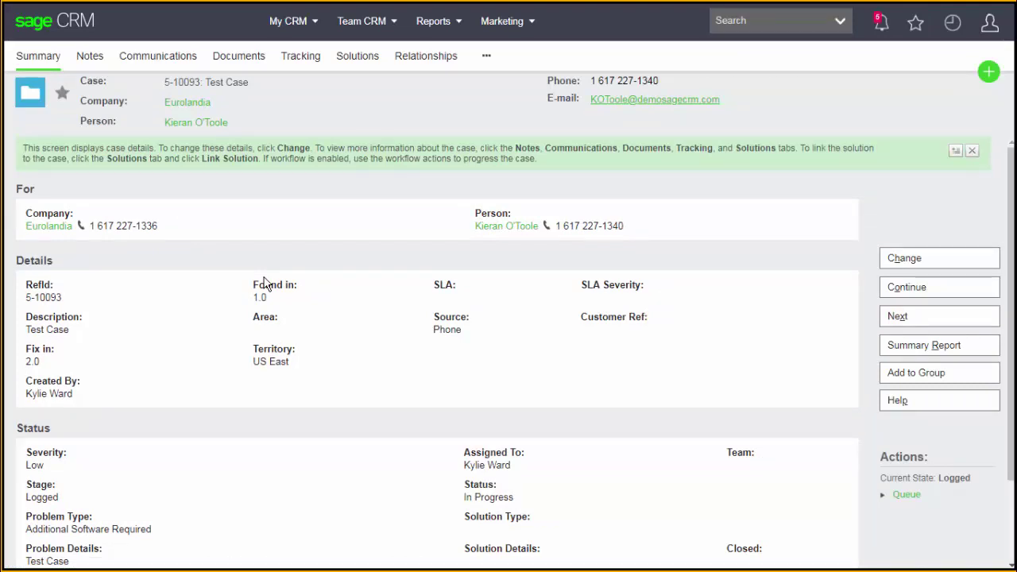
# Step: Switch to the presentation and show the Dates and Times in Escalation Rules slide
pyautogui.hotkey('alt', 'Tab')
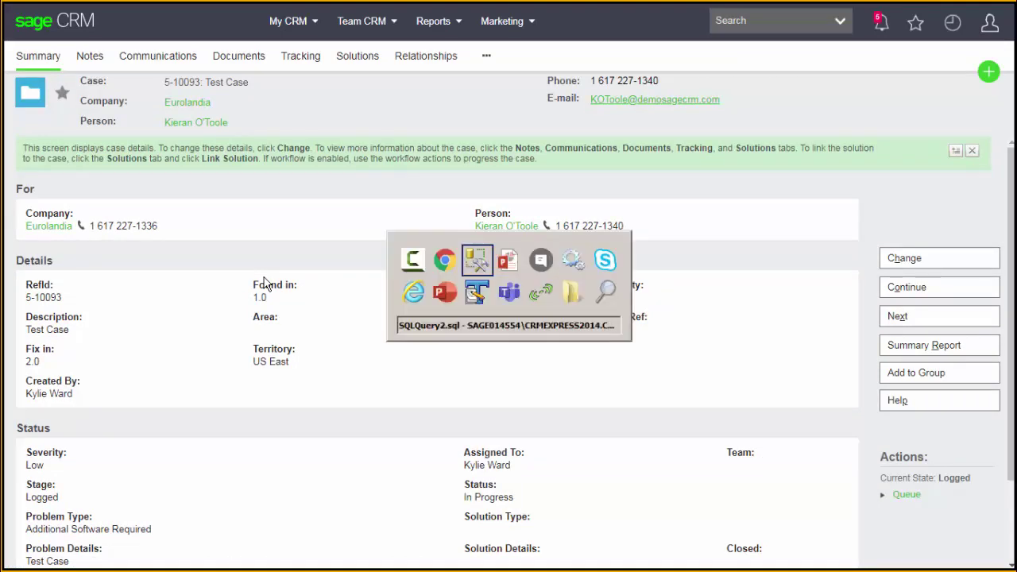
pyautogui.hotkey('alt', 'Tab')
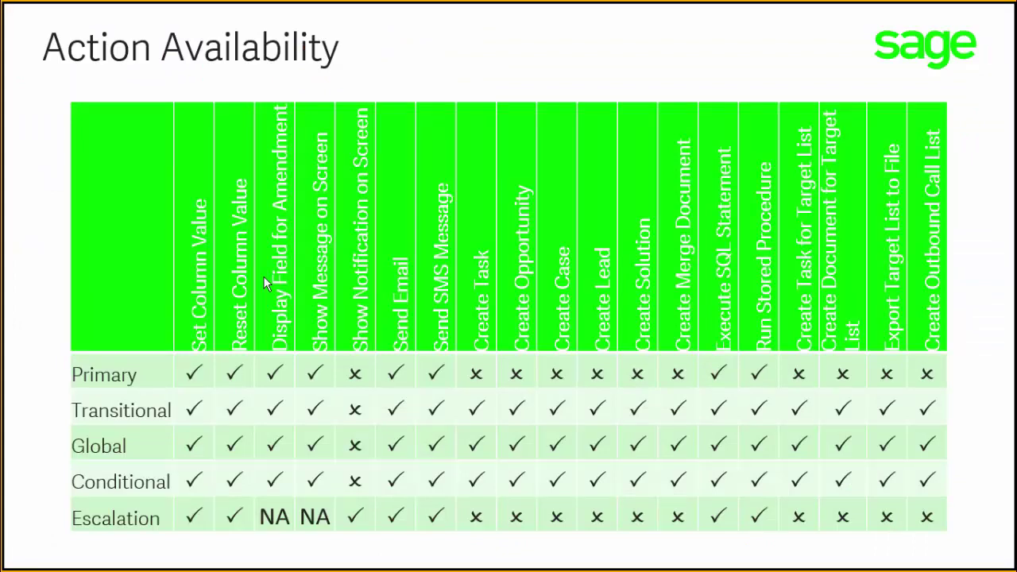
pyautogui.press('Right')
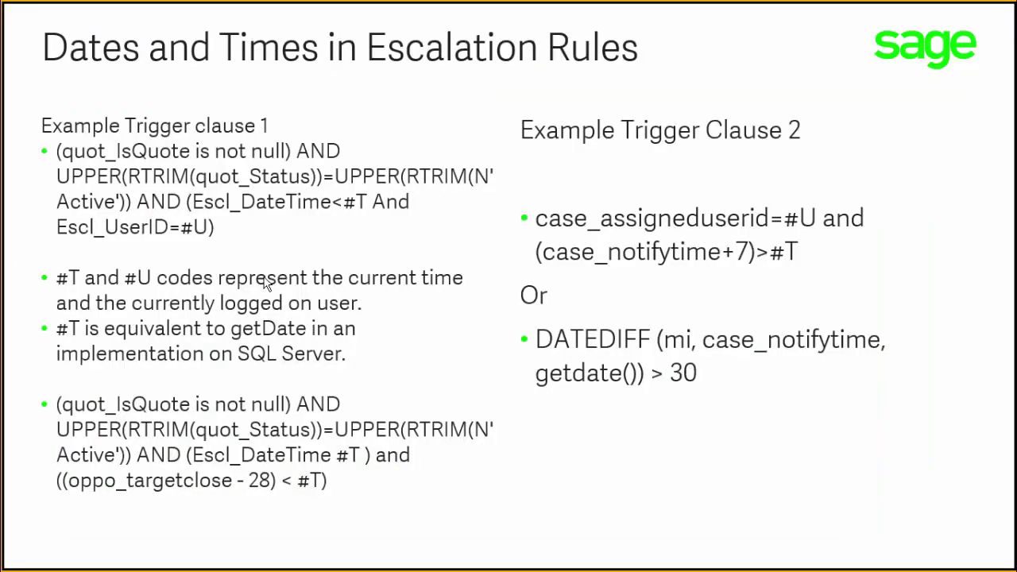
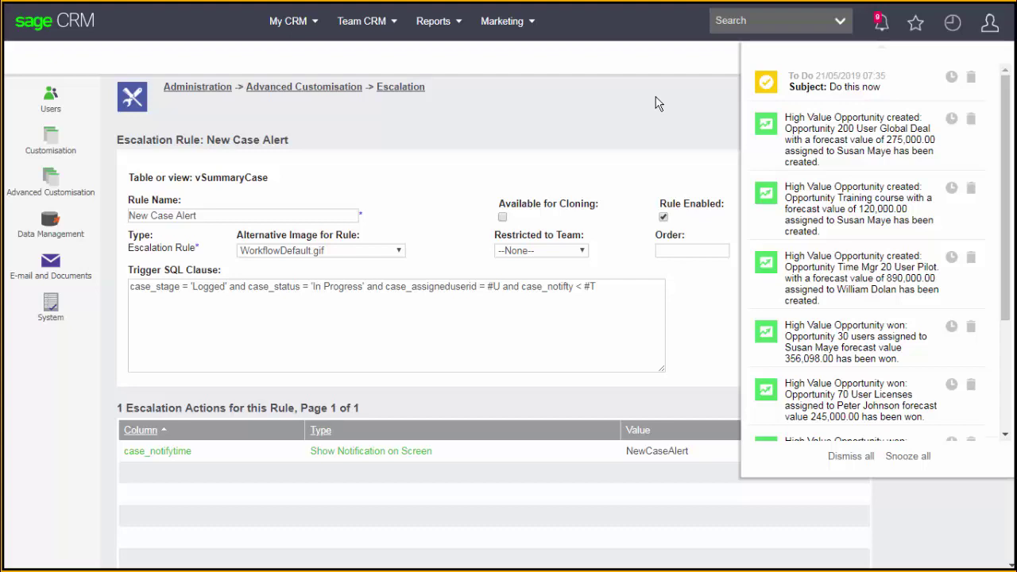
# Step: Return to the escalation rules, filter them to all tables, and open the Email Reminder rule from the last page
pyautogui.click(657, 103)
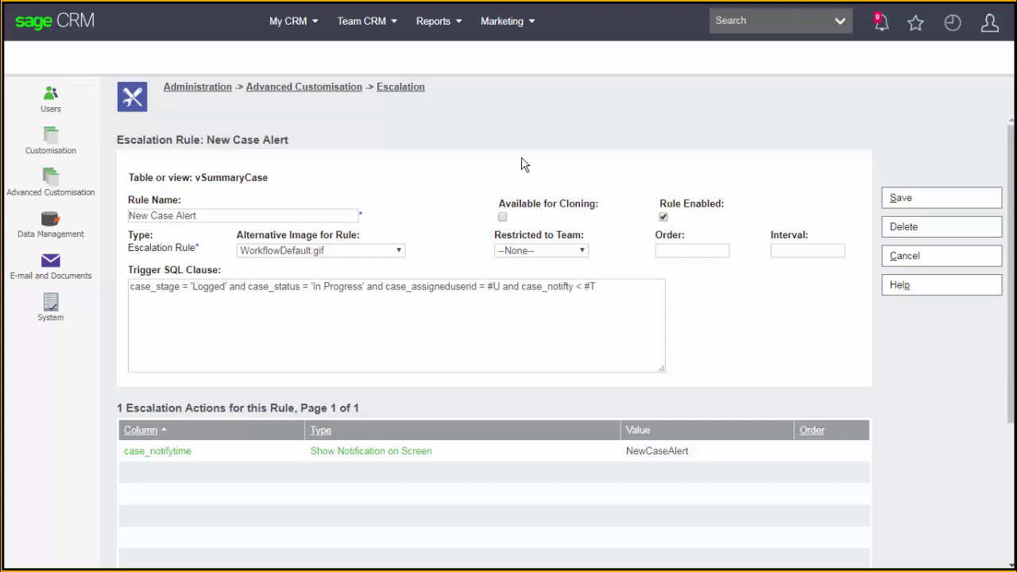
pyautogui.click(345, 90)
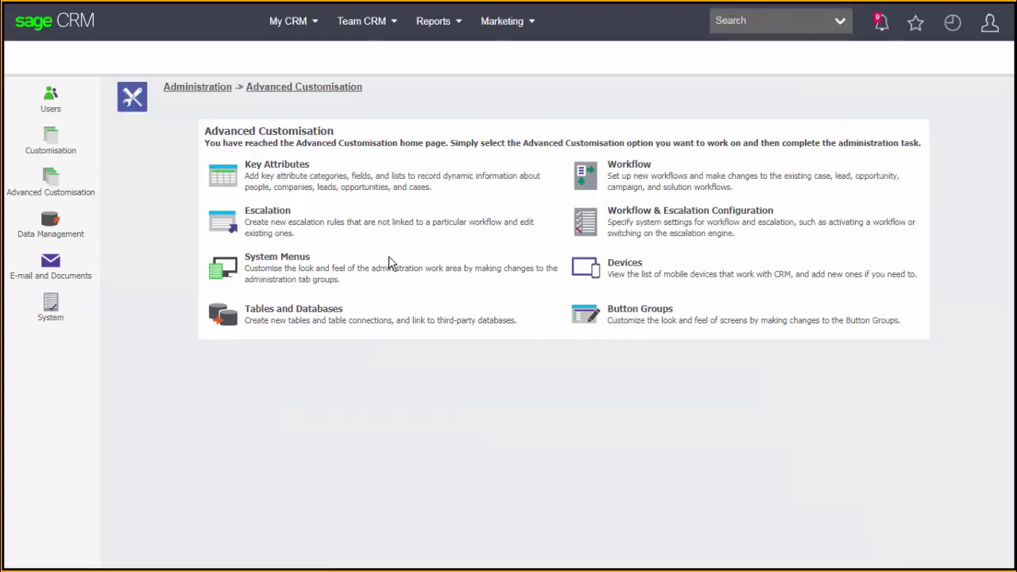
pyautogui.click(265, 213)
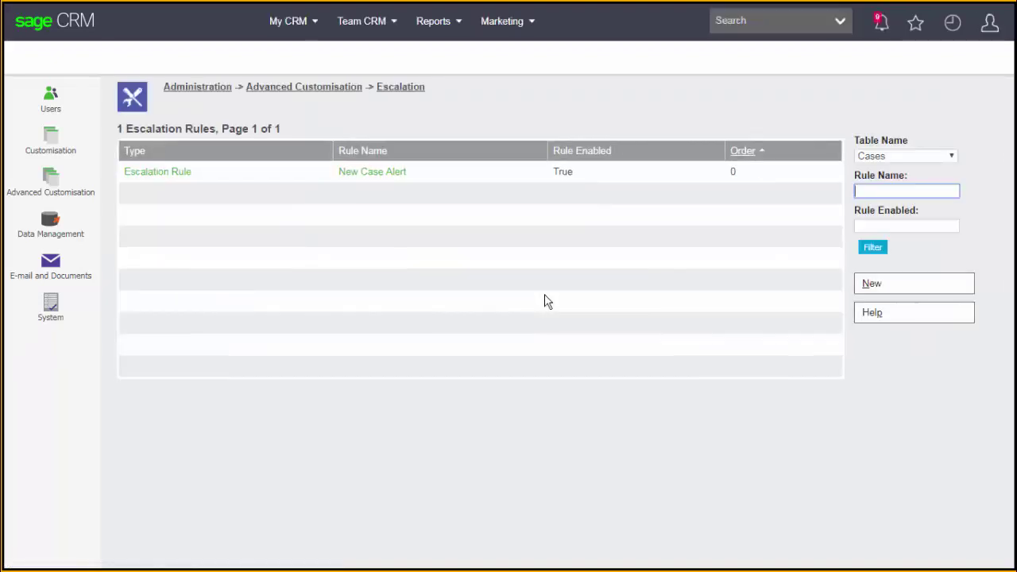
pyautogui.click(901, 158)
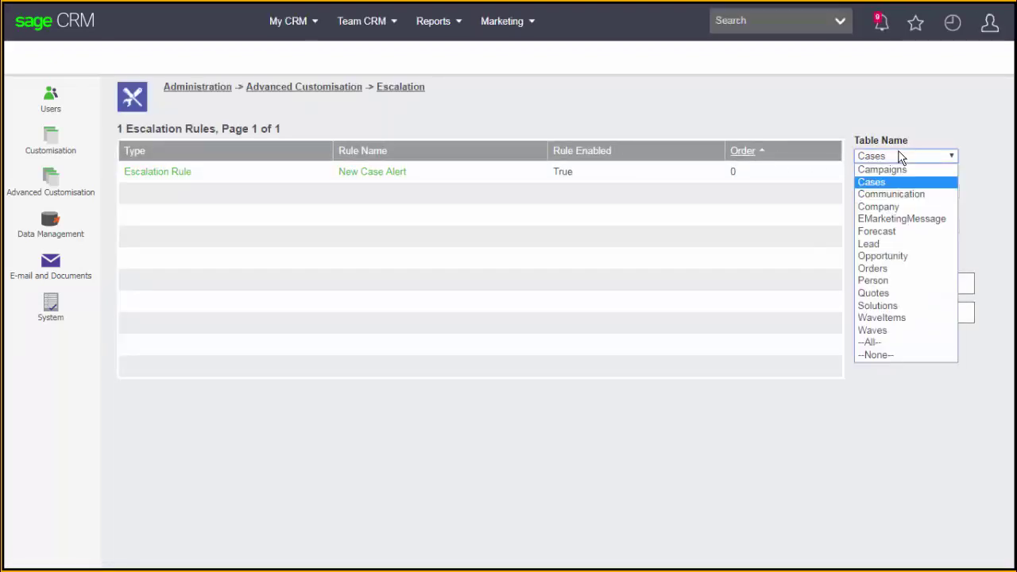
pyautogui.click(871, 342)
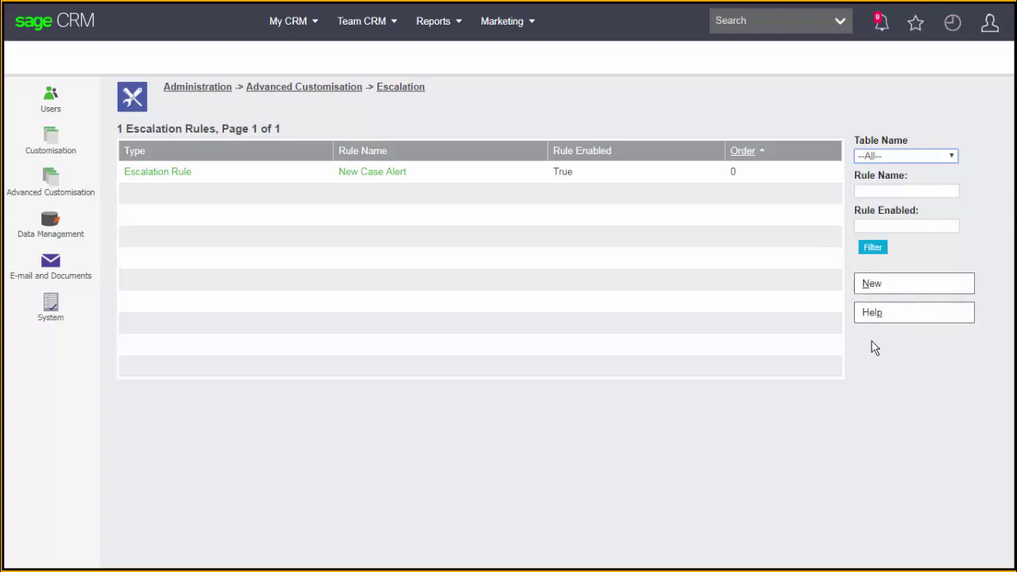
pyautogui.click(871, 251)
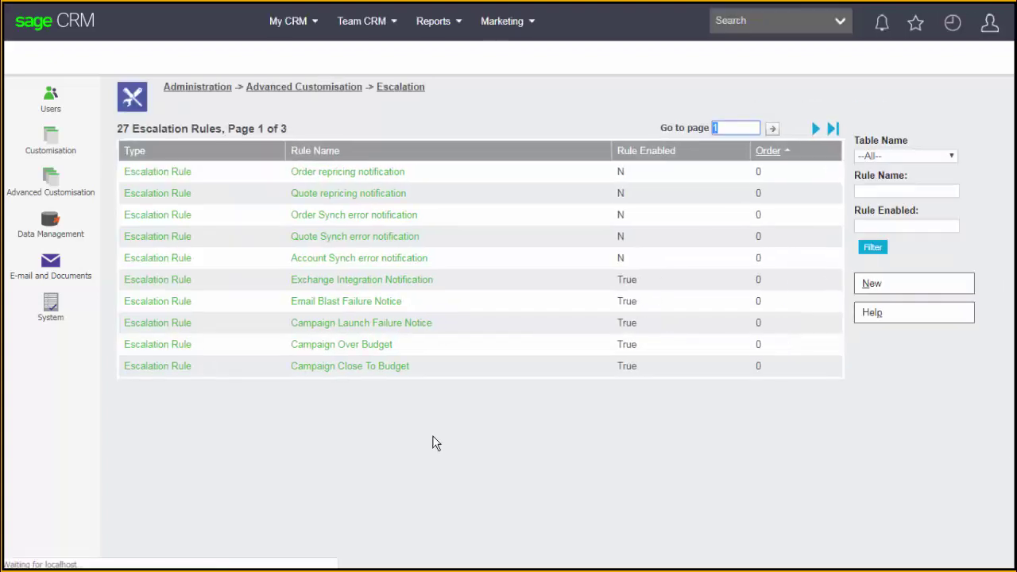
pyautogui.click(832, 128)
pyautogui.click(171, 311)
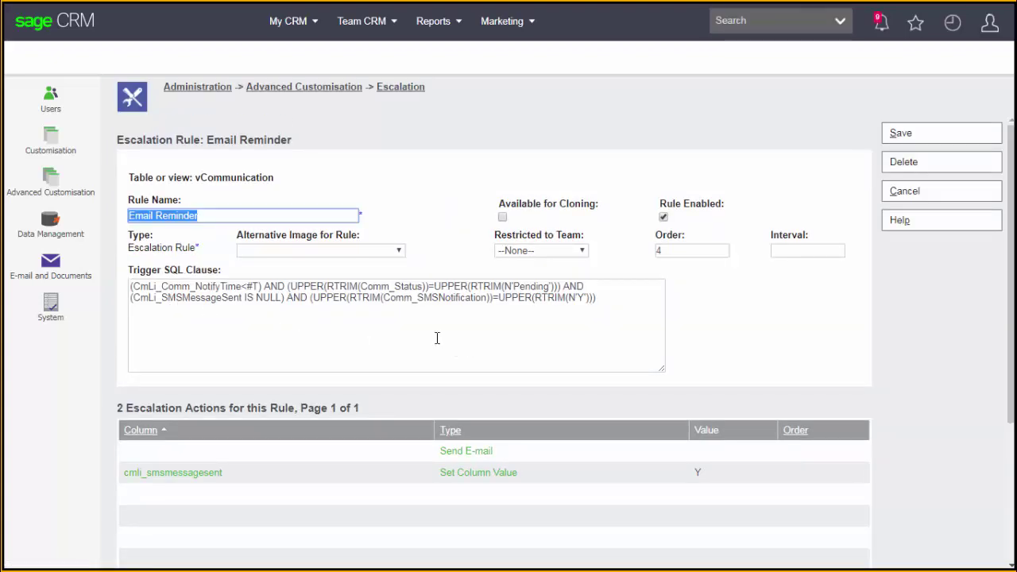
# Step: Examine the Comm_SMSNotification, Comm_Status and CmLi_SMSMessageSent conditions in the Email Reminder rule's trigger SQL clause
pyautogui.moveTo(311, 297); pyautogui.dragTo(604, 298)
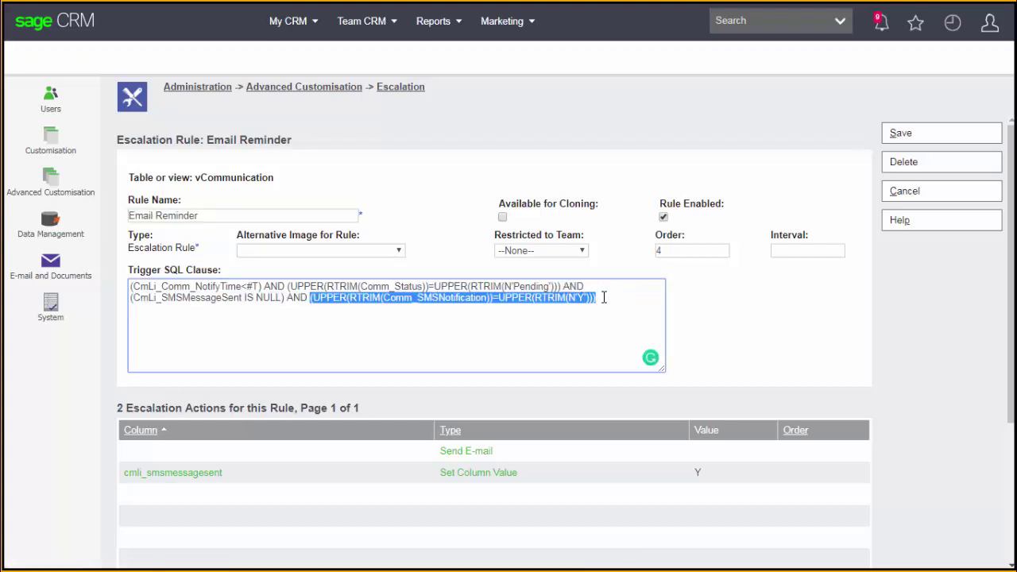
pyautogui.click(396, 333)
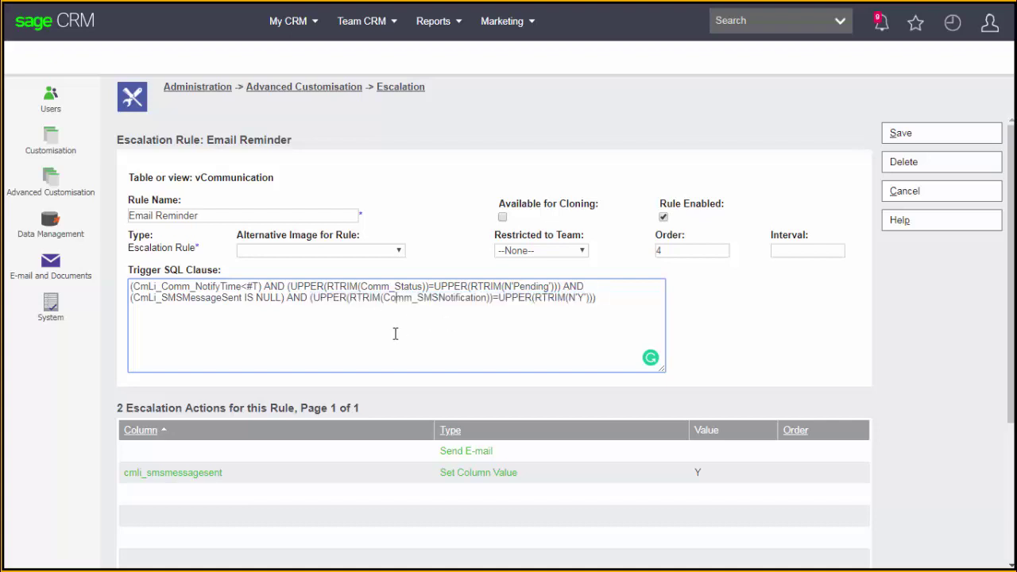
pyautogui.moveTo(383, 297); pyautogui.dragTo(488, 298)
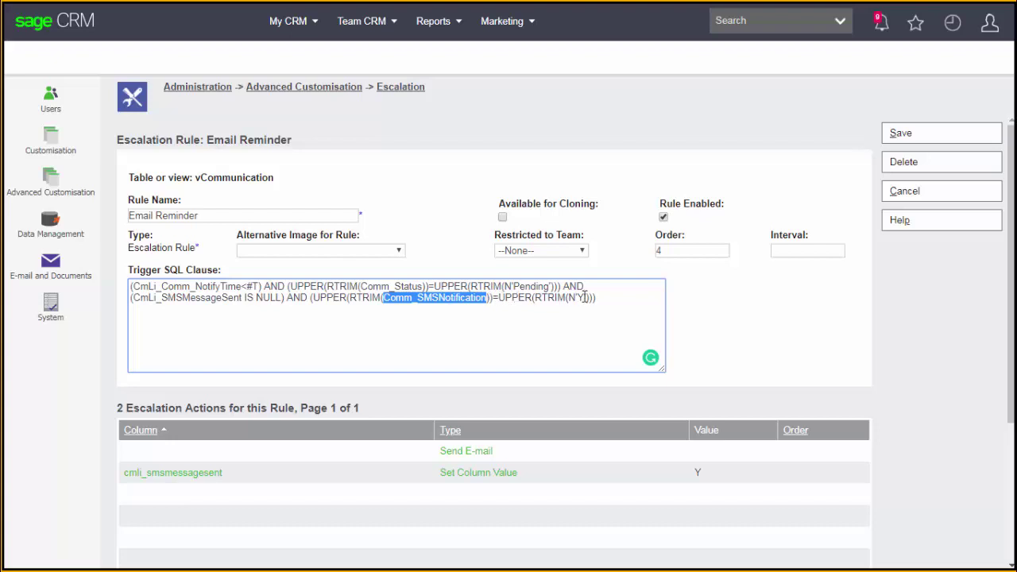
pyautogui.moveTo(607, 297); pyautogui.dragTo(308, 301)
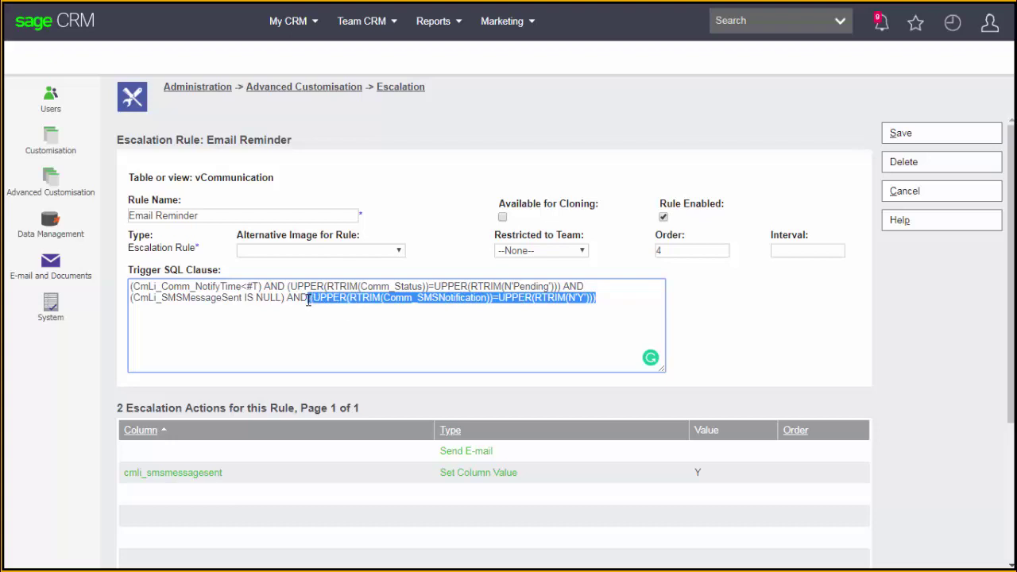
pyautogui.click(340, 325)
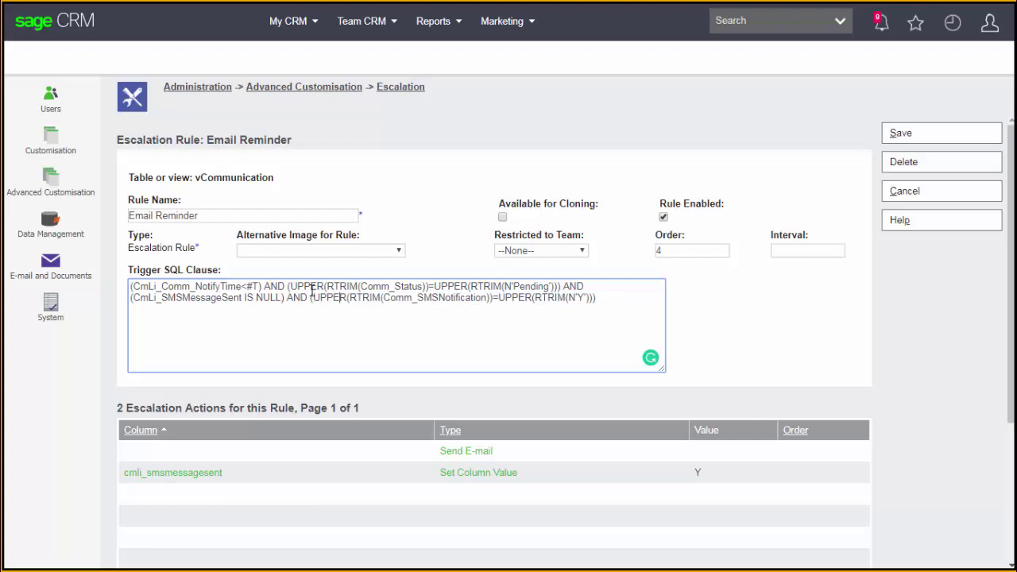
pyautogui.moveTo(313, 289); pyautogui.dragTo(582, 296)
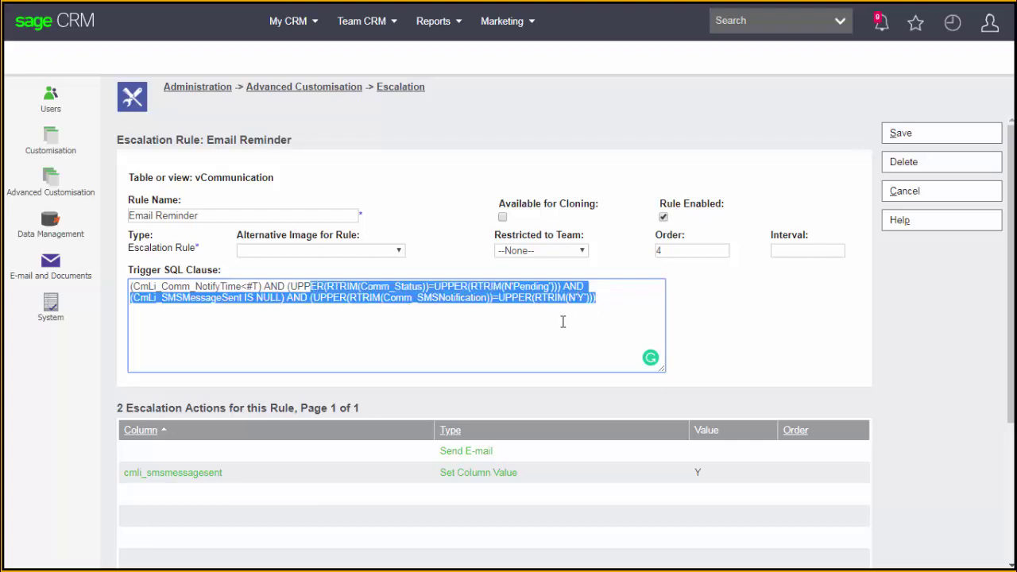
pyautogui.click(562, 321)
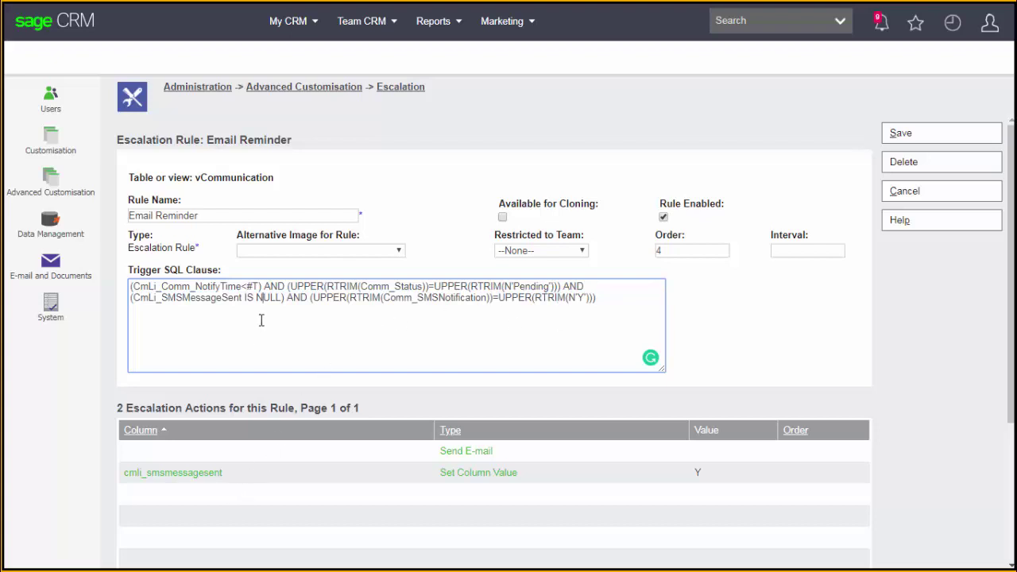
pyautogui.moveTo(277, 298); pyautogui.dragTo(134, 298)
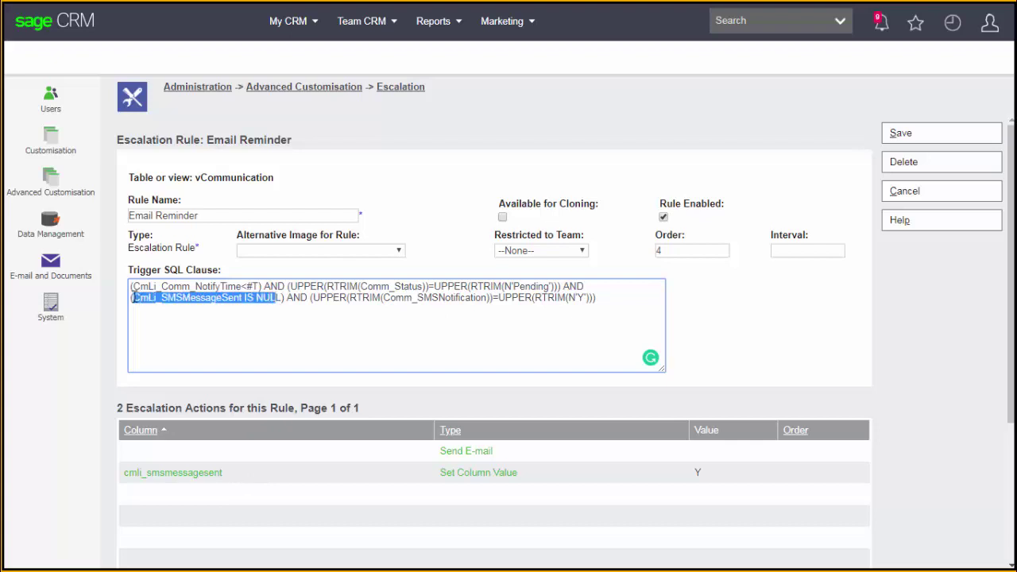
# Step: Compare the CmLi_SMSMessageSent IS NULL condition with the Set Column Value action for cmli_smsmessagesent in the Email Reminder rule
pyautogui.click(318, 300)
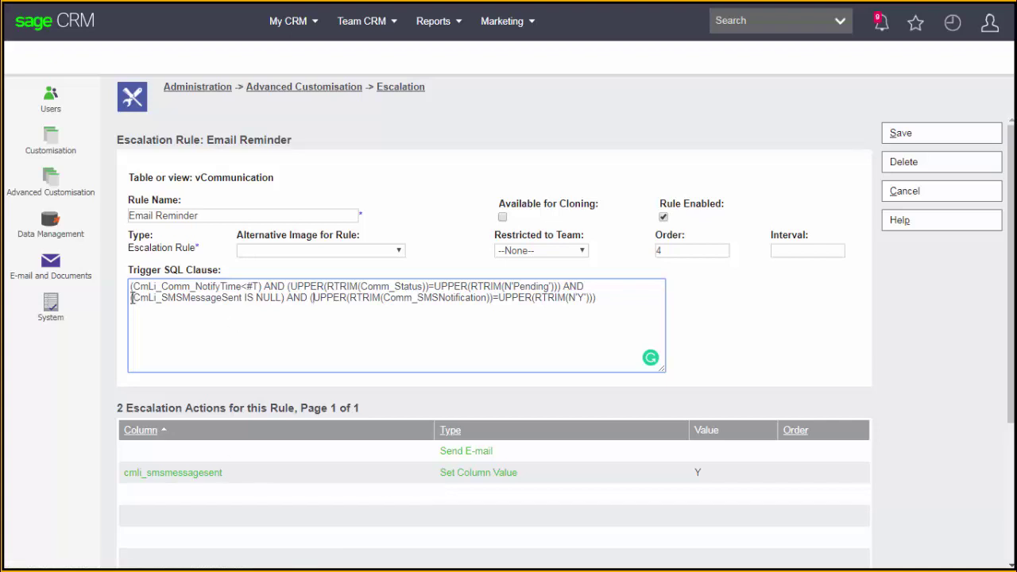
pyautogui.moveTo(202, 286); pyautogui.dragTo(286, 300)
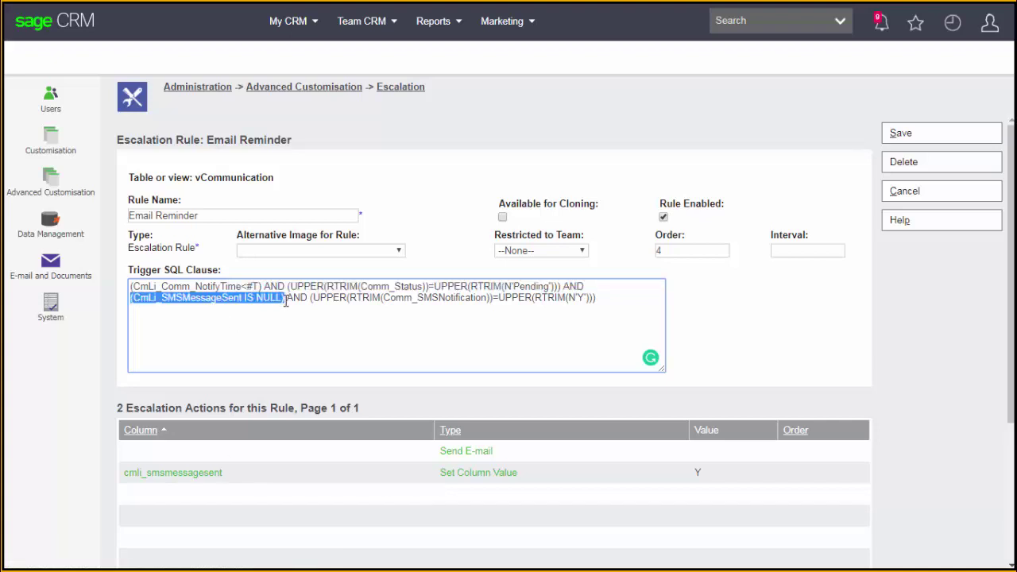
pyautogui.click(732, 482)
pyautogui.moveTo(680, 475); pyautogui.dragTo(126, 478)
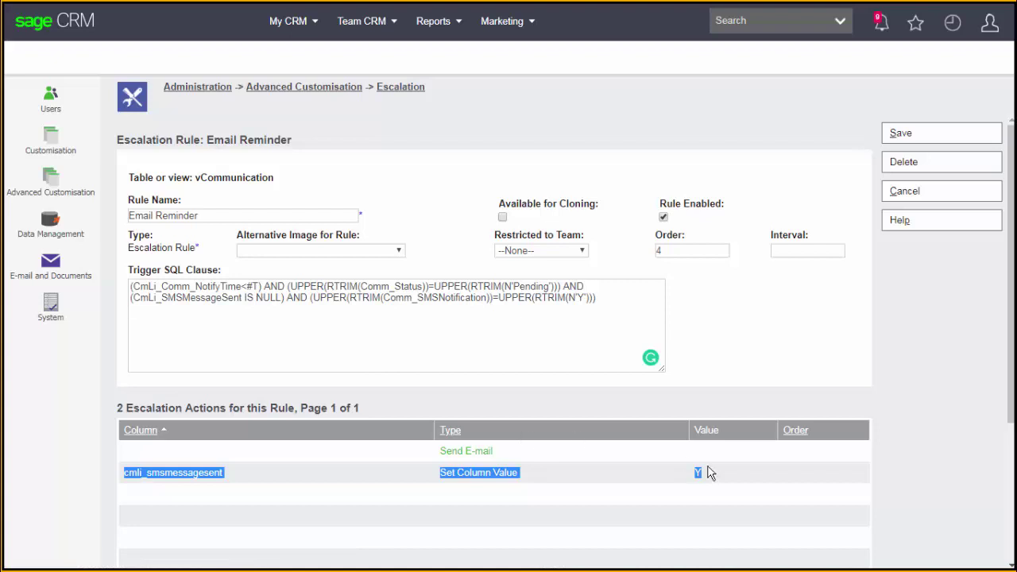
pyautogui.click(302, 484)
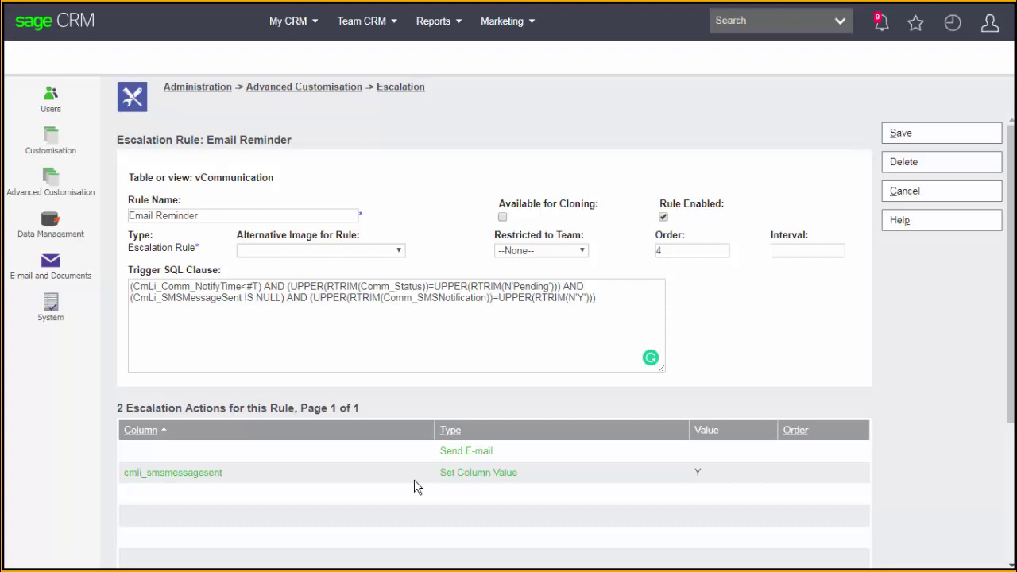
pyautogui.click(443, 340)
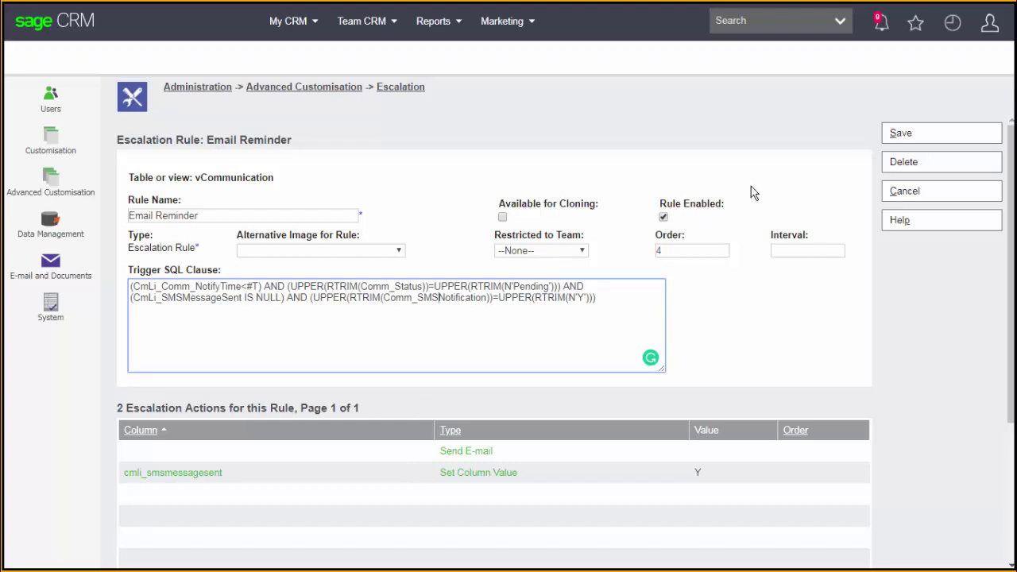
# Step: Point out the rule's Interval field, and switch to the presentation to show the slide titled The Interval
pyautogui.click(810, 250)
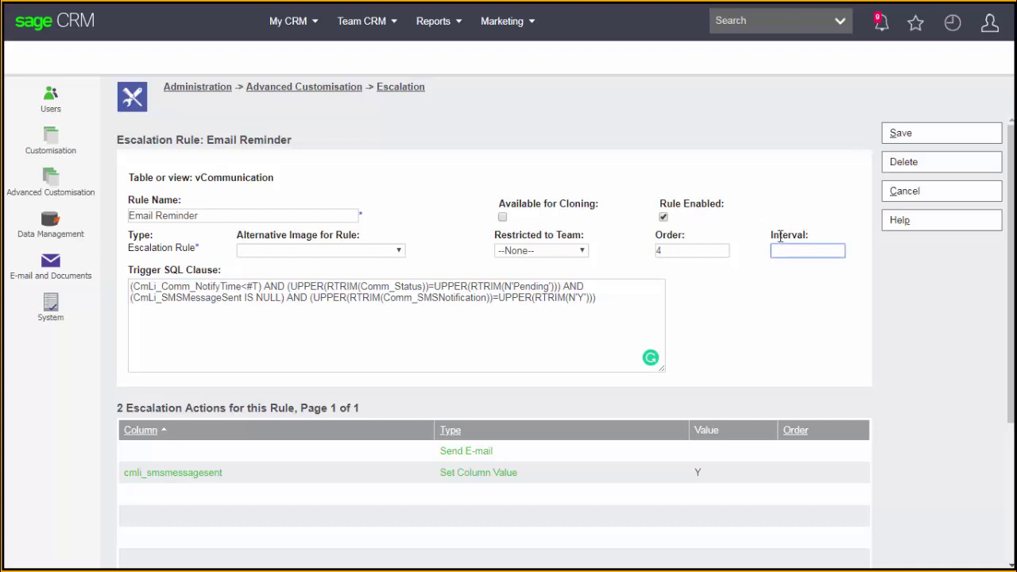
pyautogui.hotkey('alt', 'Tab')
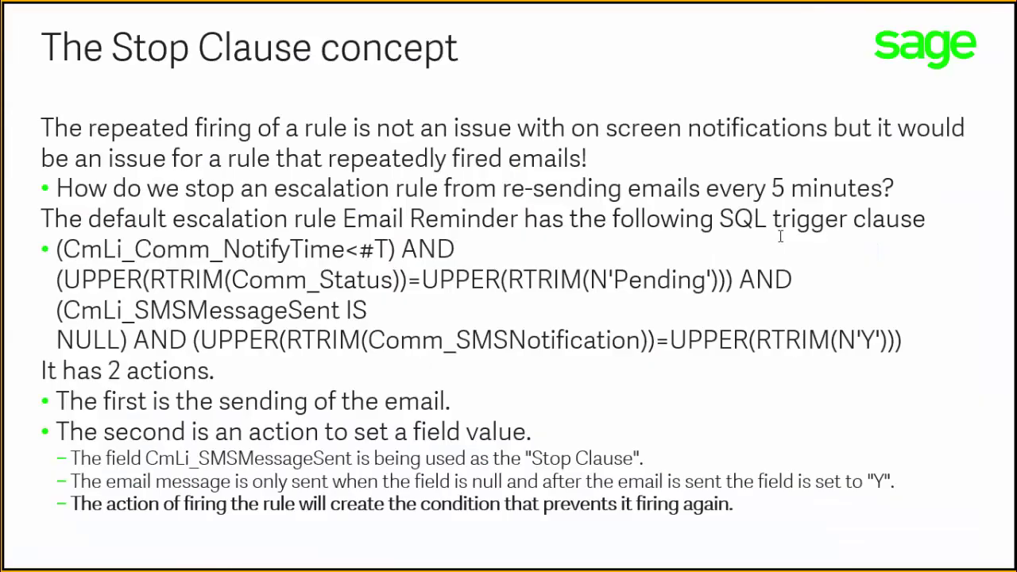
pyautogui.press('Right')
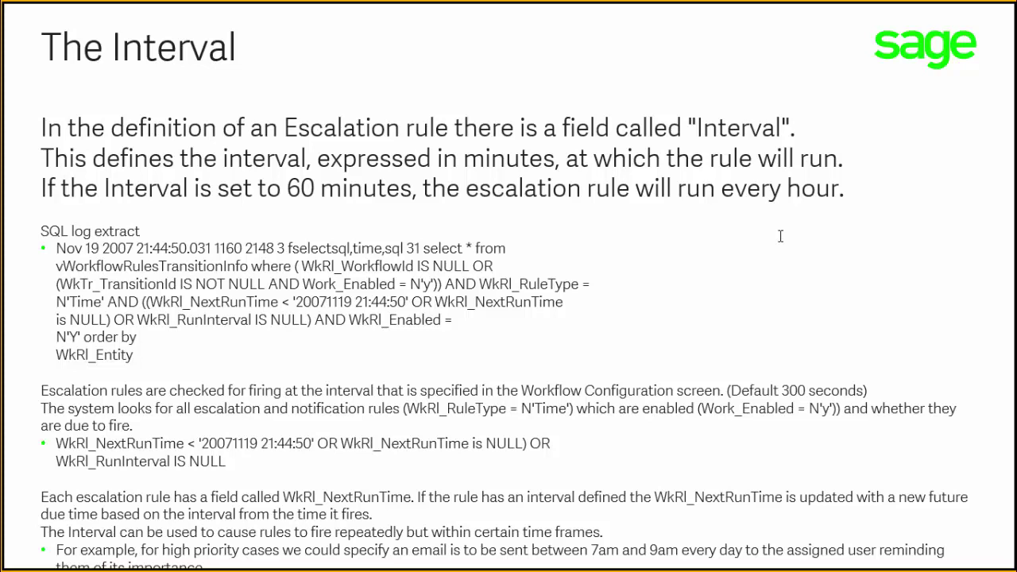
# Step: Switch to TextPad and reload the updated SQL log 20190521ewaresql.log
pyautogui.hotkey('alt', 'Tab')
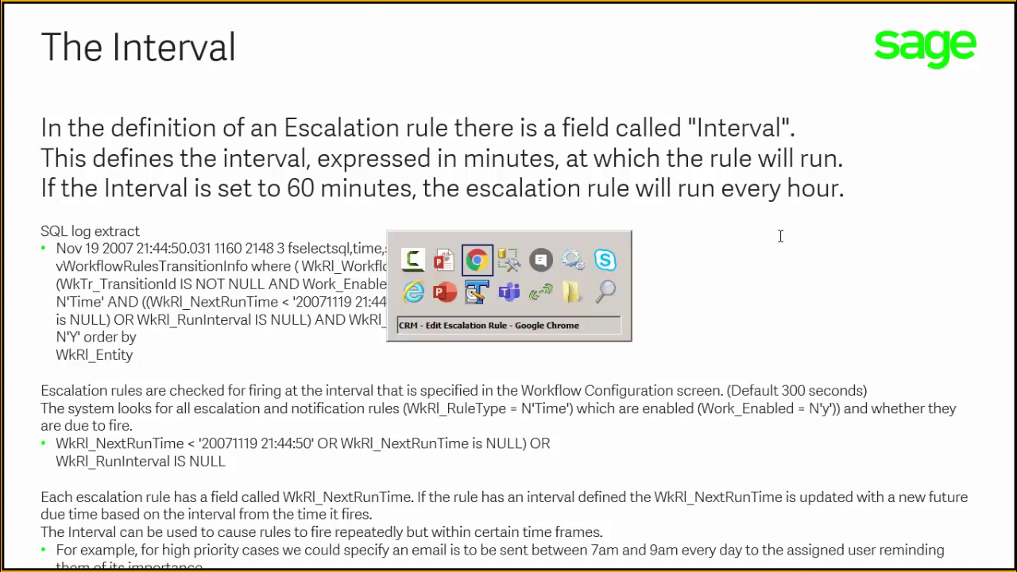
pyautogui.hotkey('alt', 'Tab')
pyautogui.hotkey('alt', 'Tab')
pyautogui.hotkey('alt', 'Tab')
pyautogui.hotkey('alt', 'Tab')
pyautogui.hotkey('alt', 'Tab')
pyautogui.hotkey('alt', 'Tab')
pyautogui.hotkey('alt', 'Tab')
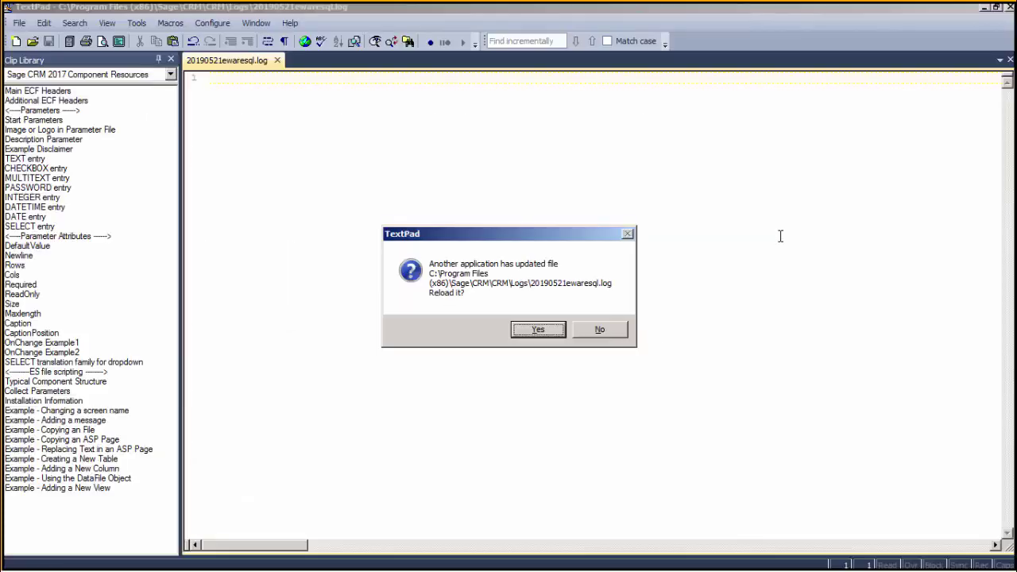
pyautogui.click(536, 331)
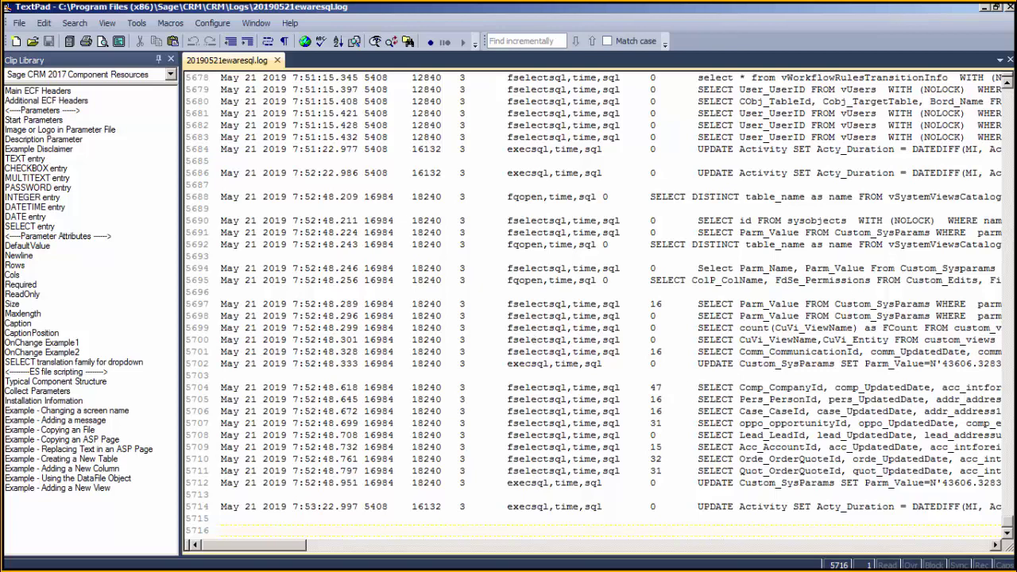
# Step: Examine the logged SQL statements from the beginning of the log, looking for the escalation rule queries
pyautogui.hotkey('ctrl', 'Home')
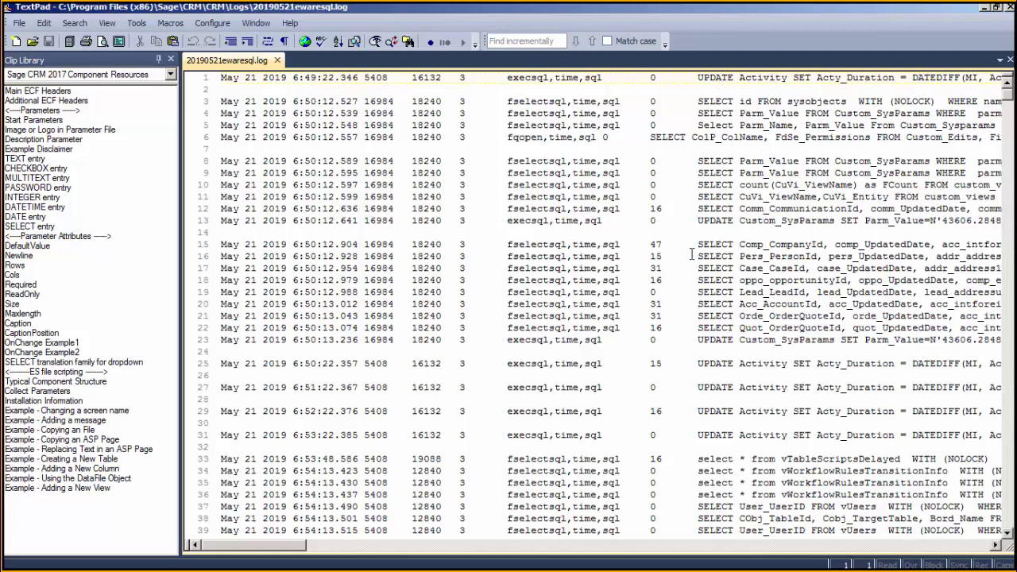
pyautogui.click(733, 395)
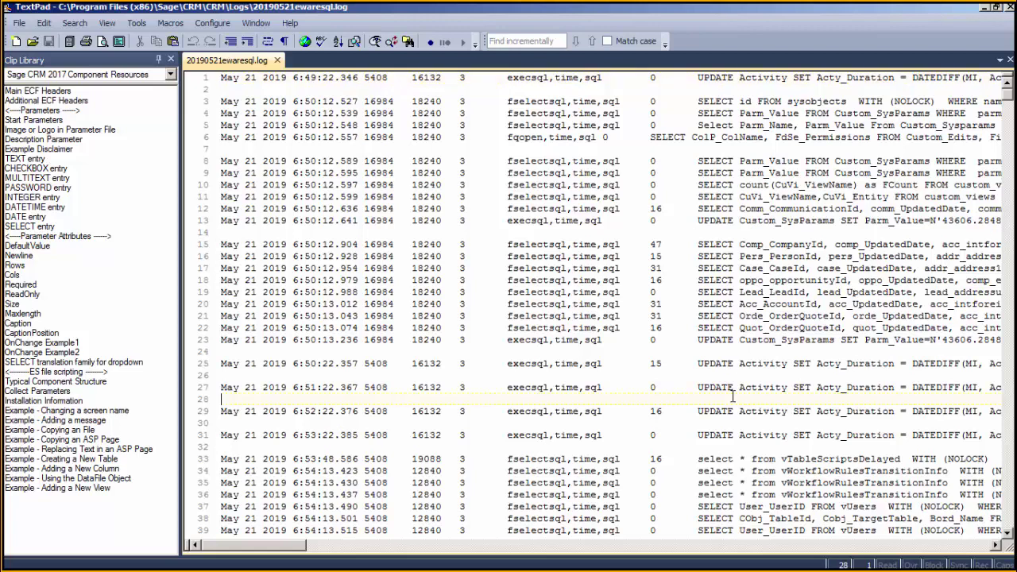
pyautogui.press('Down')
pyautogui.press('Down')
pyautogui.press('Down')
pyautogui.press('Down')
pyautogui.press('Down')
pyautogui.press('Down')
pyautogui.press('Down')
pyautogui.press('Down')
pyautogui.press('Down')
pyautogui.press('Down')
pyautogui.press('Down')
pyautogui.press('Down')
pyautogui.press('Down')
pyautogui.press('Down')
pyautogui.press('Down')
pyautogui.press('Down')
pyautogui.press('Down')
pyautogui.press('Down')
pyautogui.press('Down')
pyautogui.press('Down')
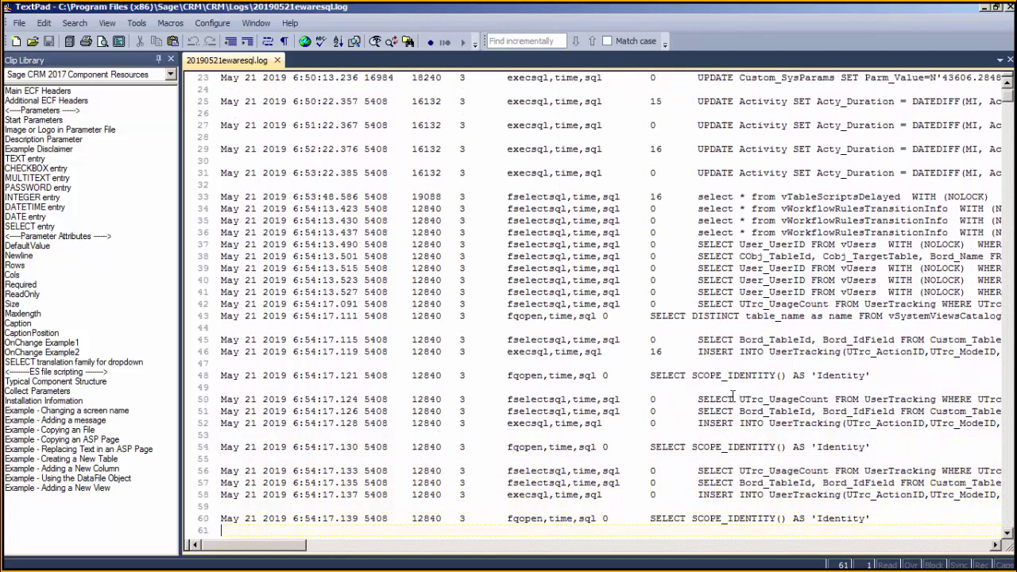
pyautogui.press('Down')
pyautogui.press('Down')
pyautogui.press('Down')
pyautogui.press('Down')
pyautogui.press('Down')
pyautogui.press('Down')
pyautogui.press('Down')
pyautogui.press('Down')
pyautogui.press('Down')
pyautogui.press('Down')
pyautogui.press('Down')
pyautogui.press('Down')
pyautogui.press('Down')
pyautogui.press('Down')
pyautogui.press('Down')
pyautogui.press('Down')
pyautogui.press('Down')
pyautogui.press('Down')
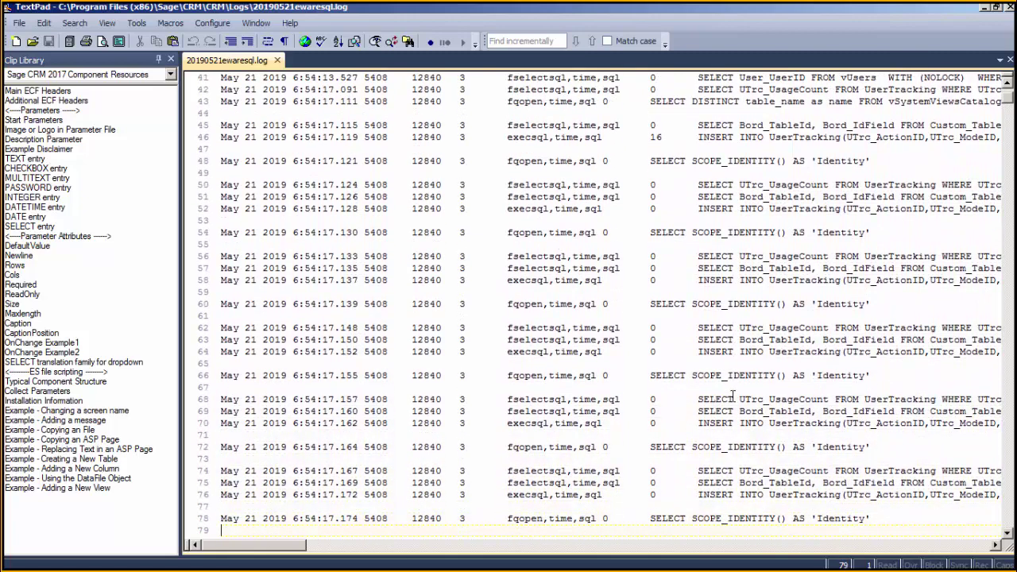
# Step: Go to the end of the SQL log, reload it with the newest entries, and inspect the last vTableScriptsDelayed query
pyautogui.hotkey('ctrl', 'End')
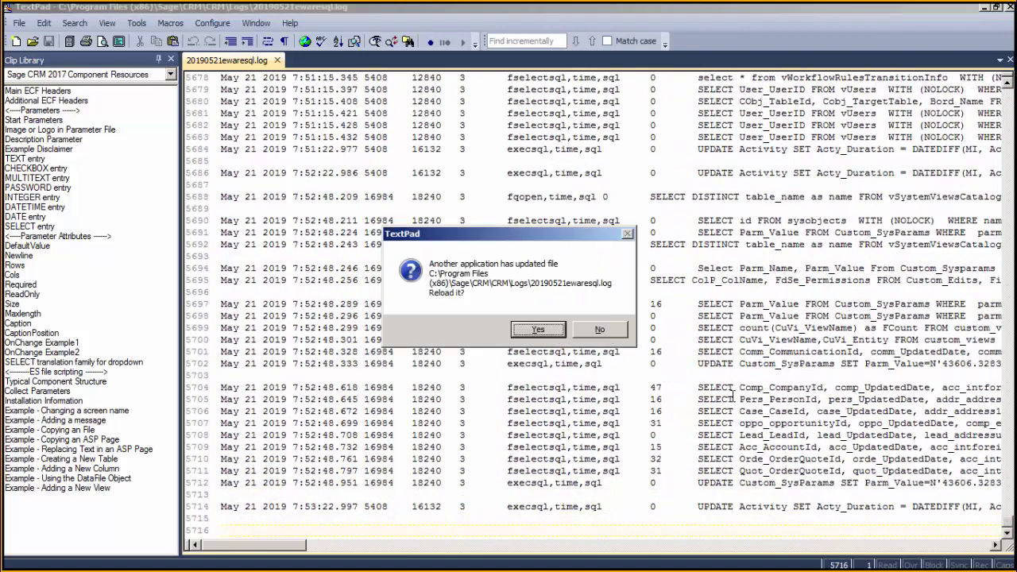
pyautogui.click(537, 329)
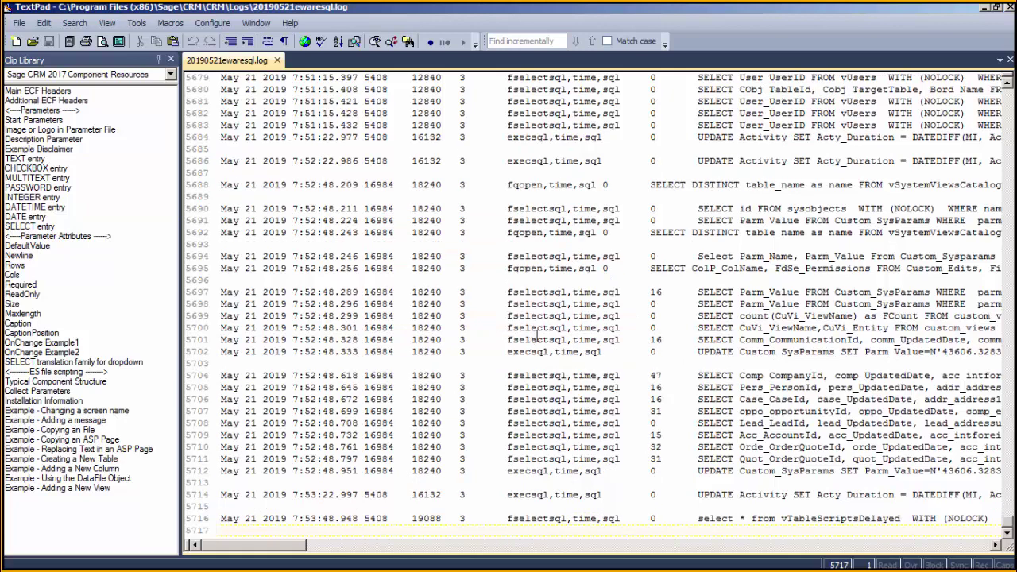
pyautogui.click(656, 505)
pyautogui.hotkey('shift', 'Down')
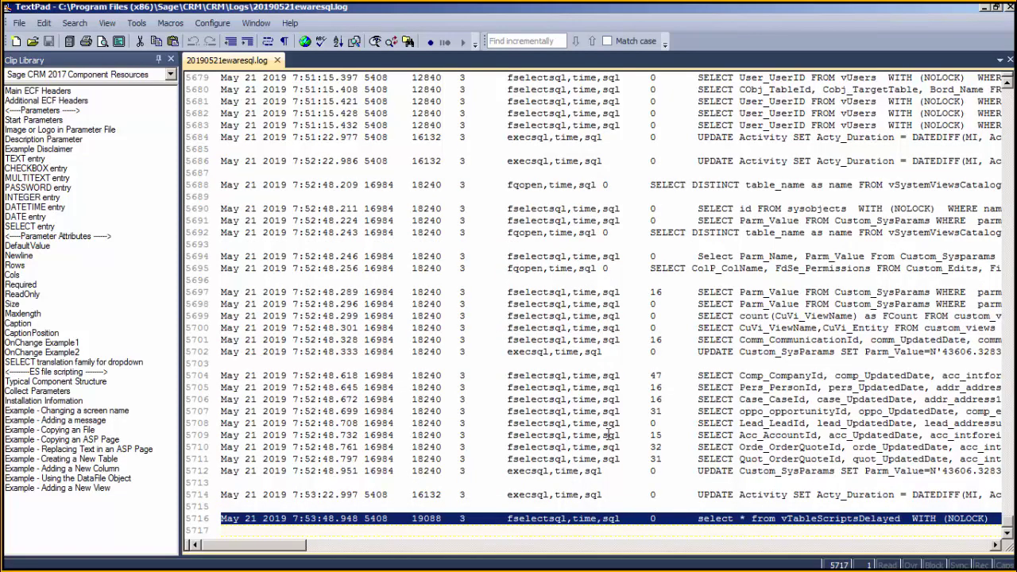
pyautogui.click(608, 435)
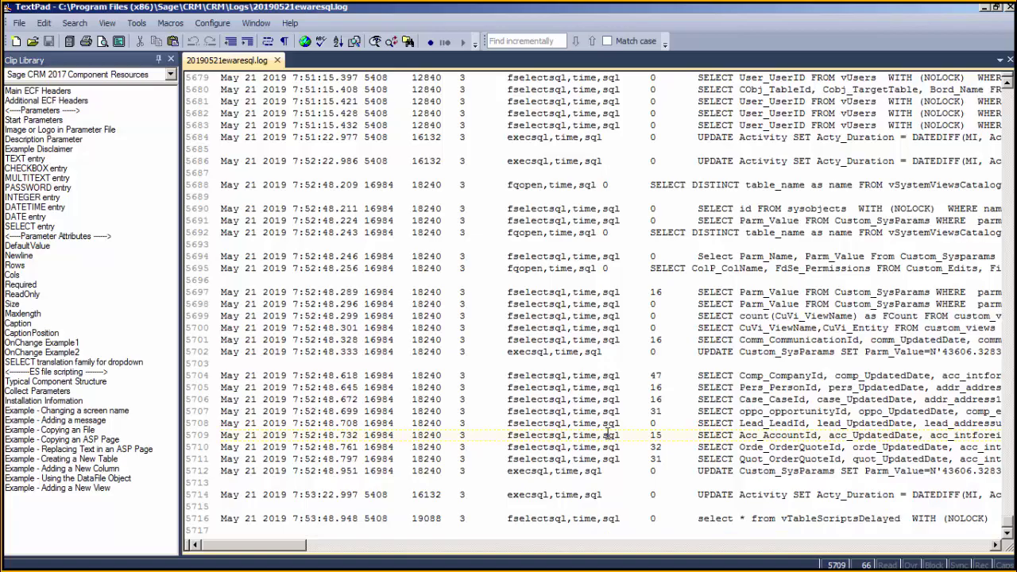